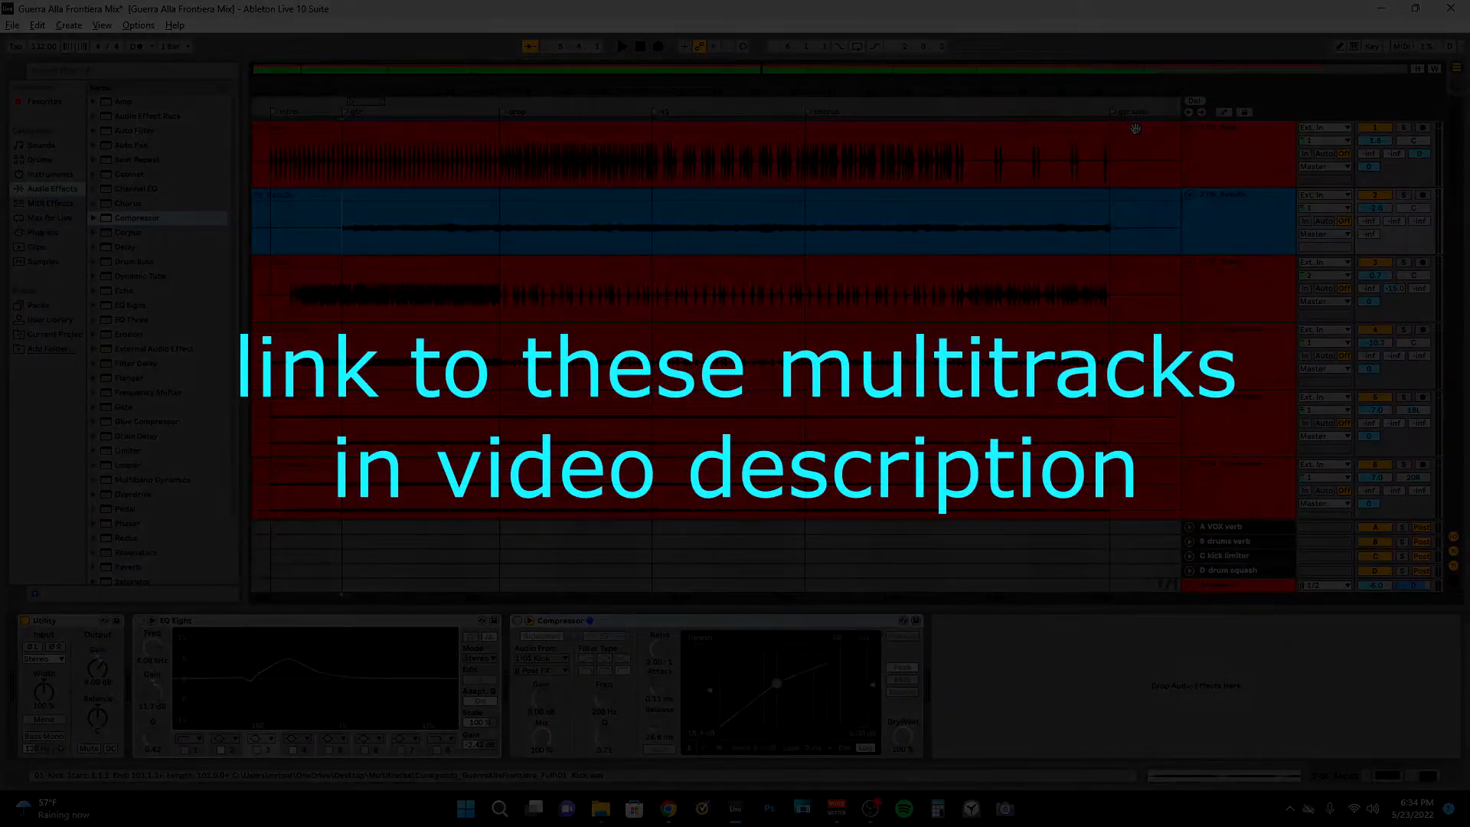
Select the kick track and play the full mix from the gtr marker, stopping after a few bars
click(1218, 128)
key(space)
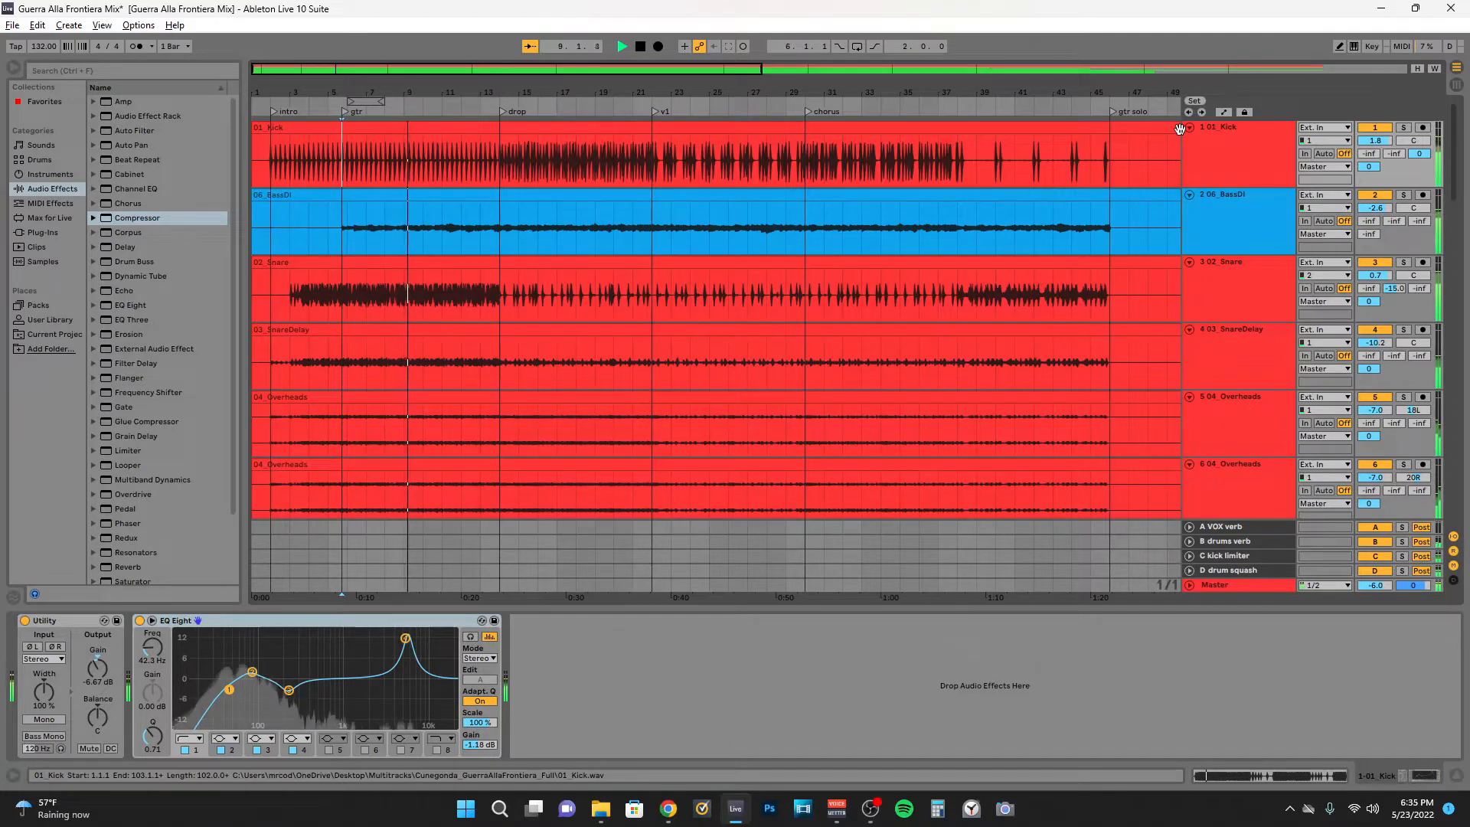
key(space)
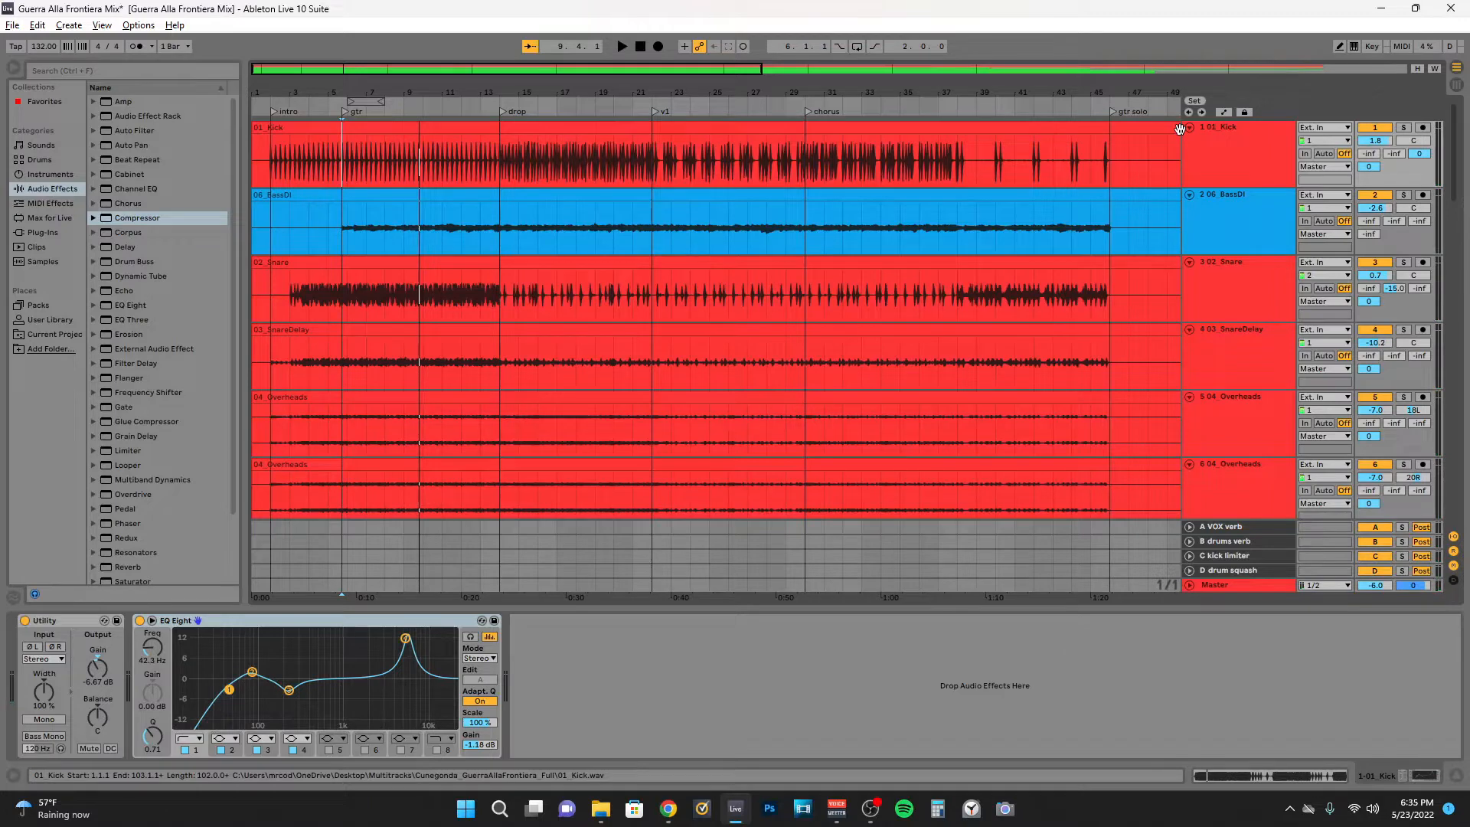
Solo the kick and bass tracks, and bypass the kick's EQ Eight and the bass's EQ Eight and Compressor
click(1406, 128)
click(1408, 196)
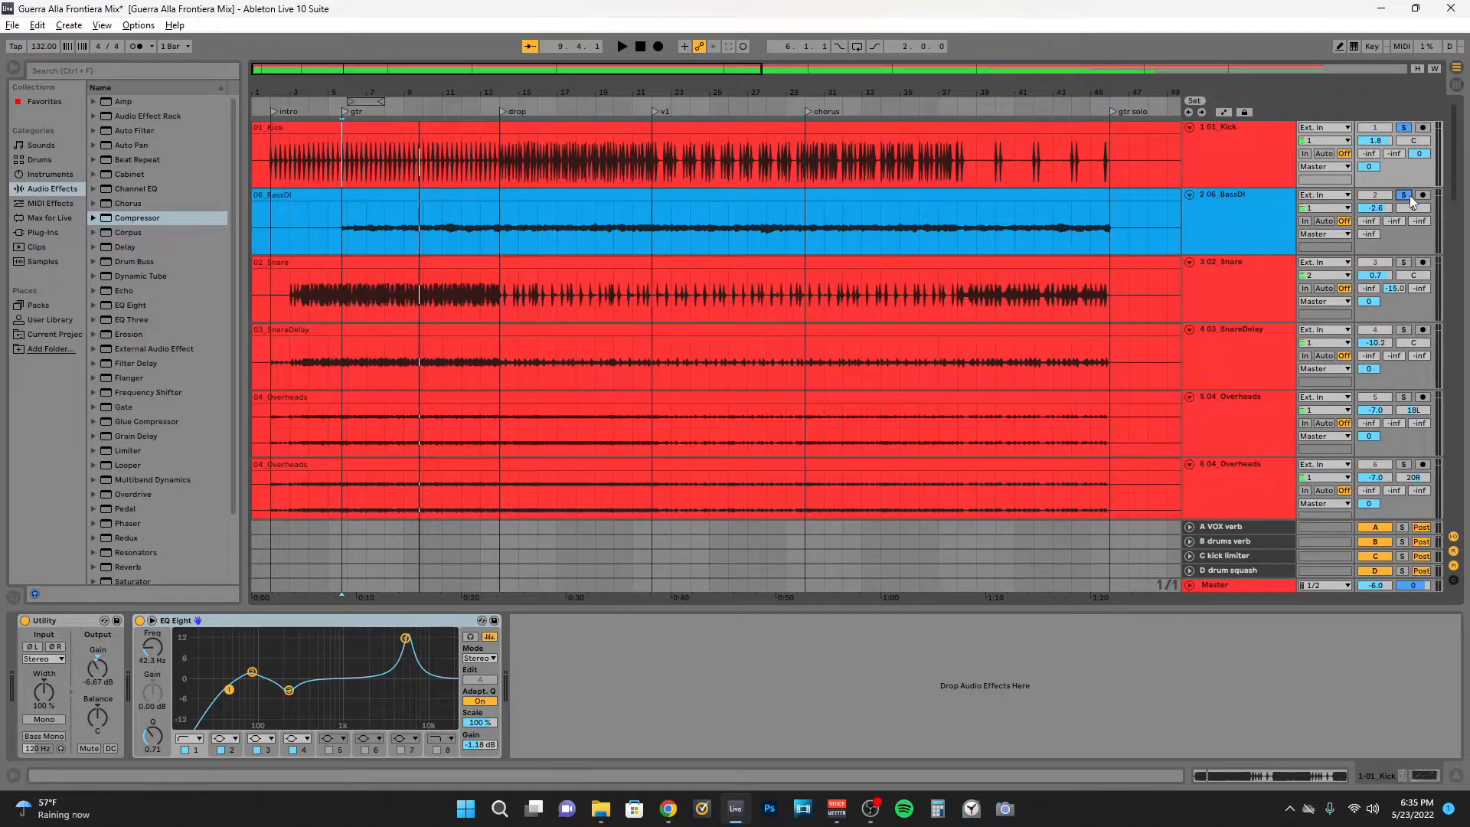
click(1219, 164)
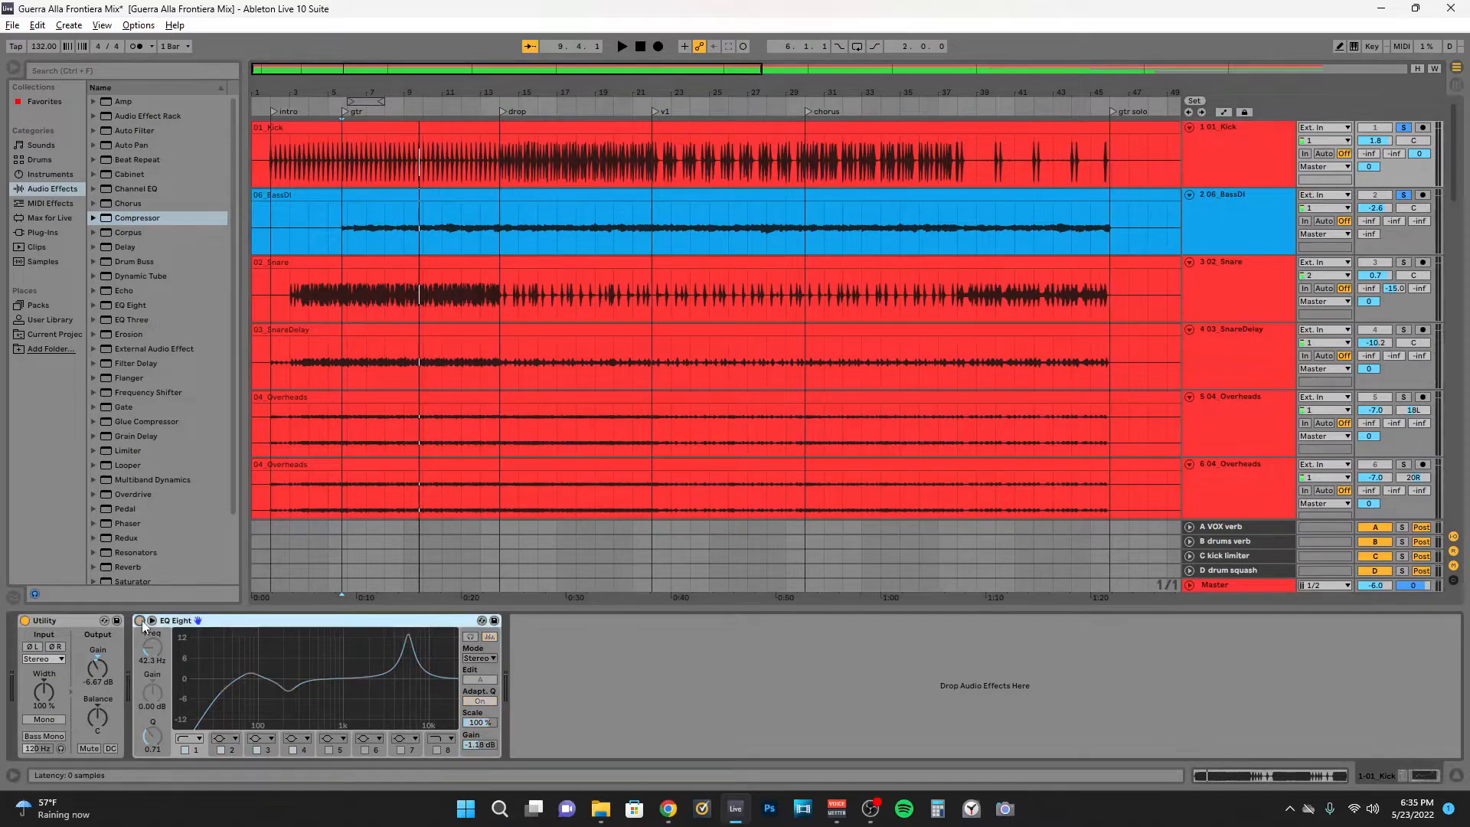
click(1285, 210)
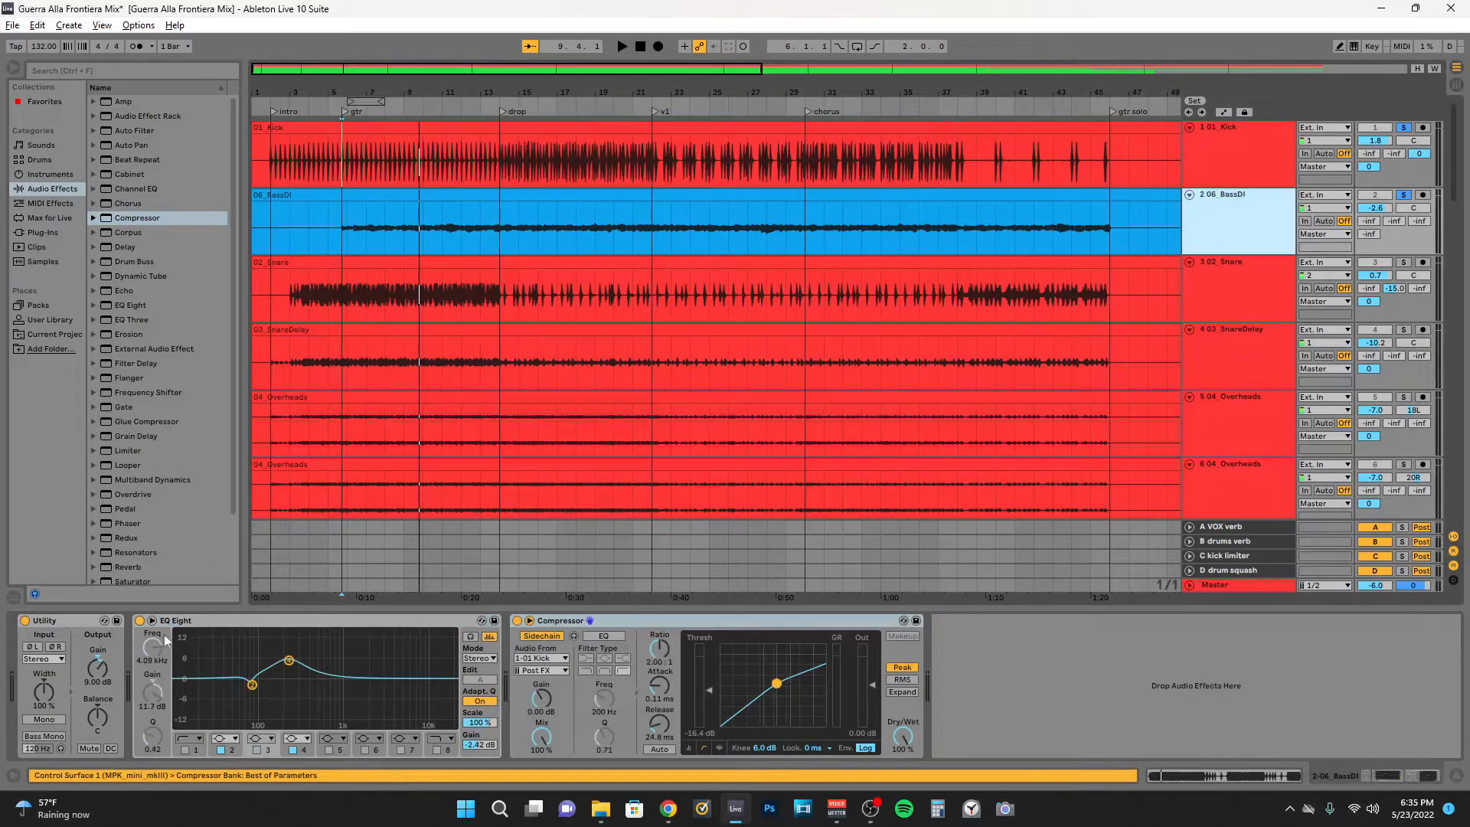
click(141, 621)
click(517, 621)
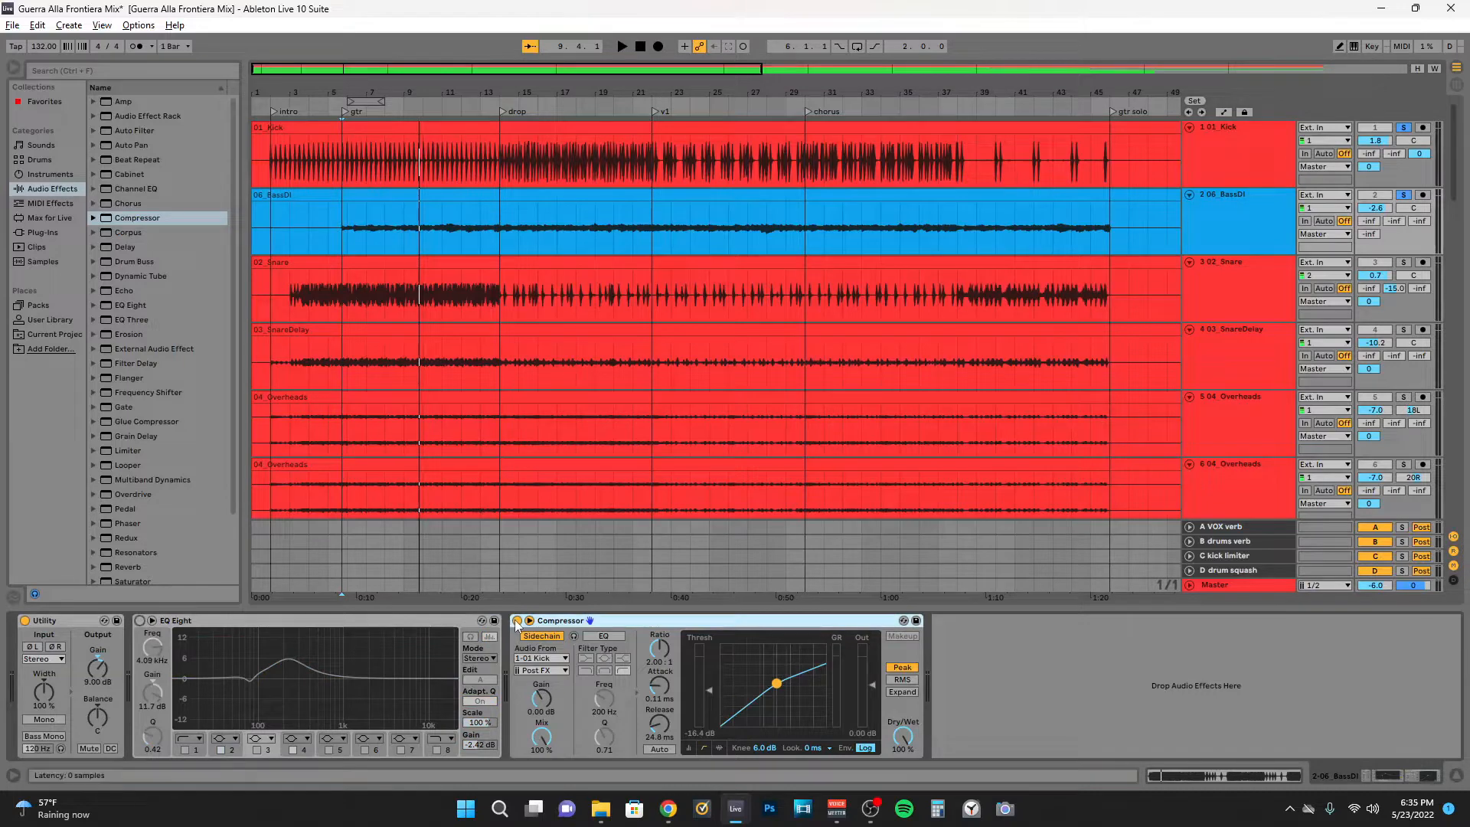
Play the soloed kick and bass without their effects from the gtr marker, stopping after a few bars
click(1274, 170)
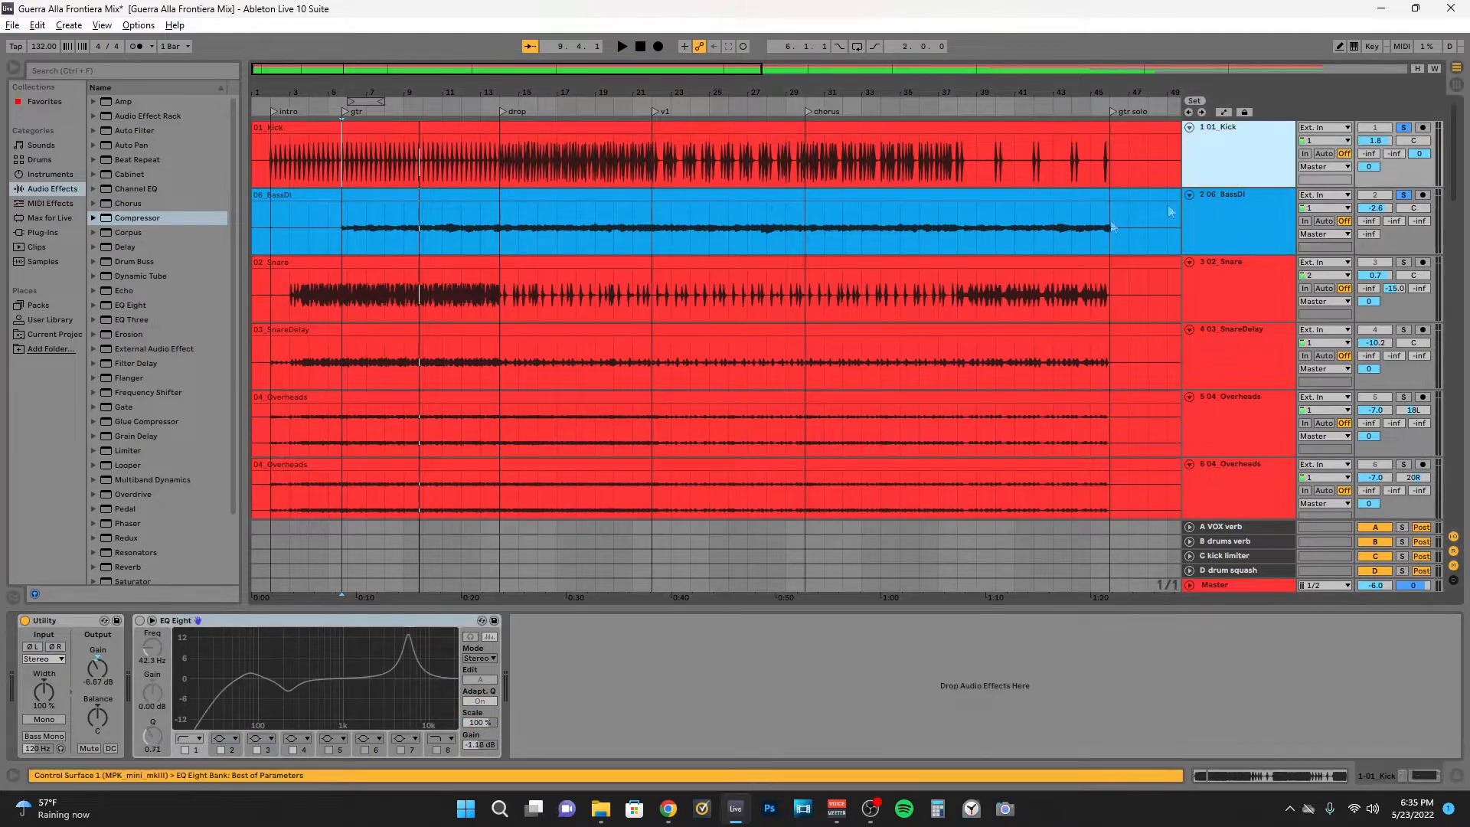
click(343, 168)
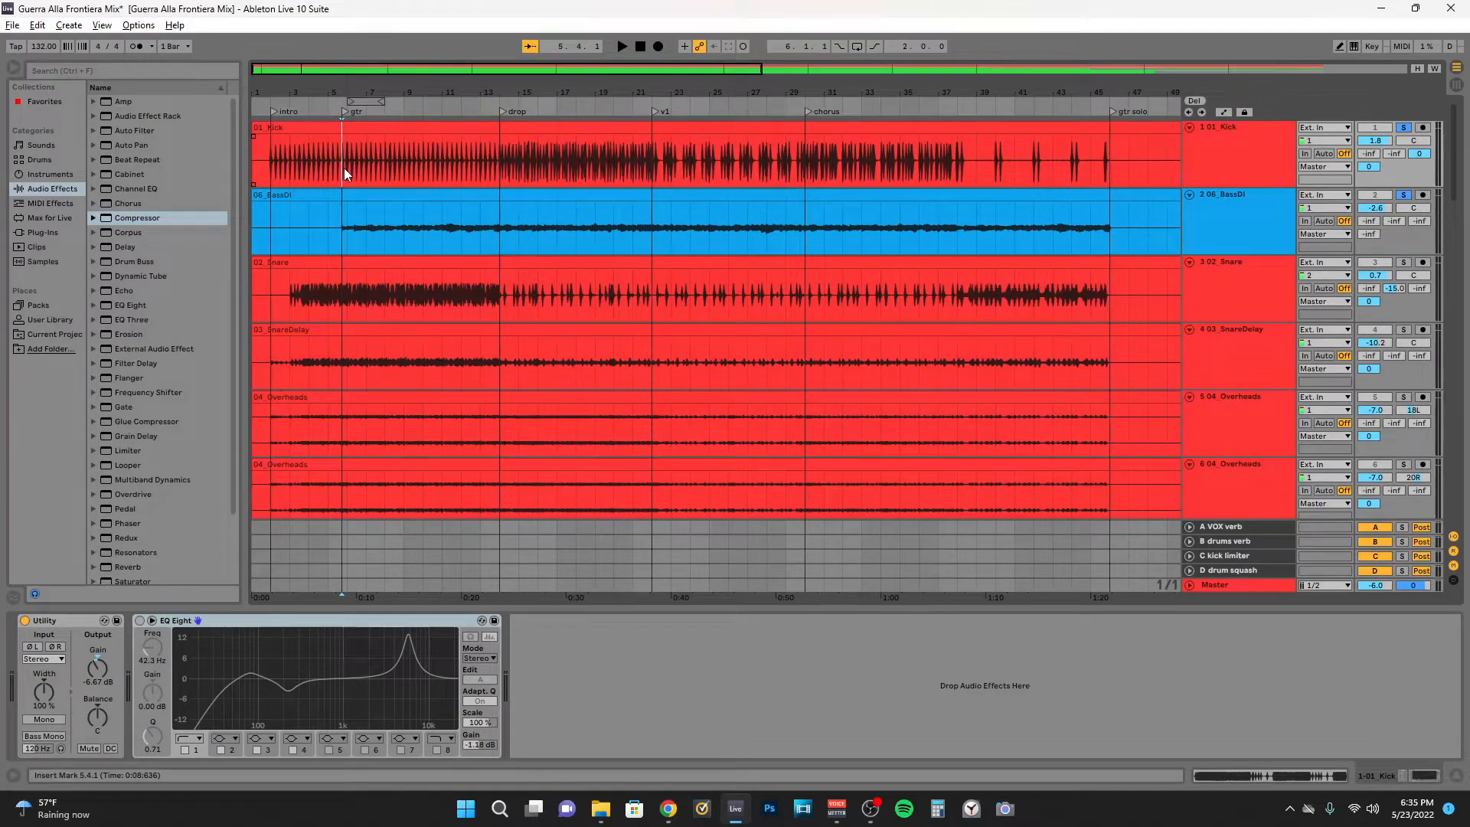
key(space)
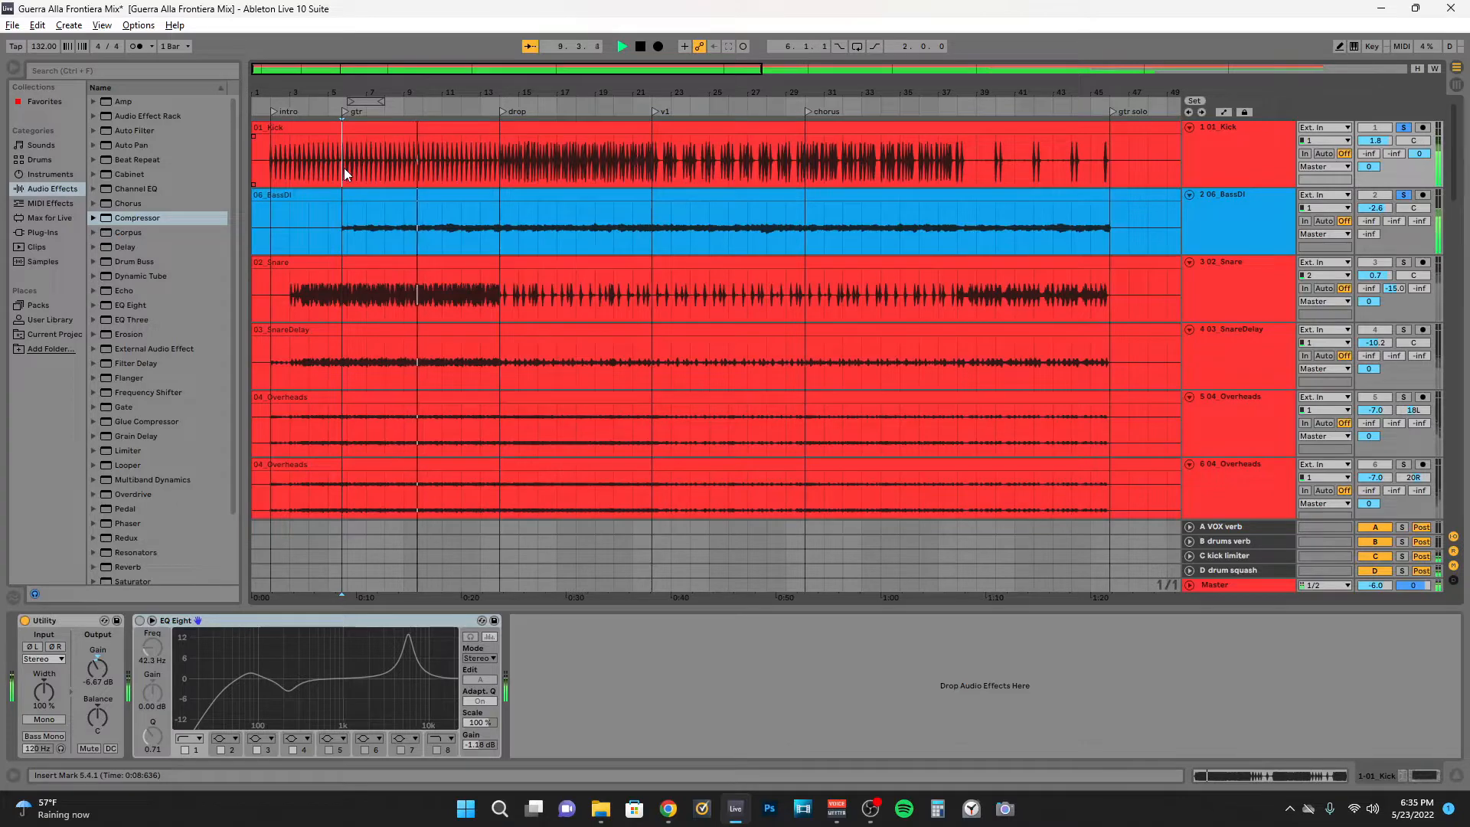
key(space)
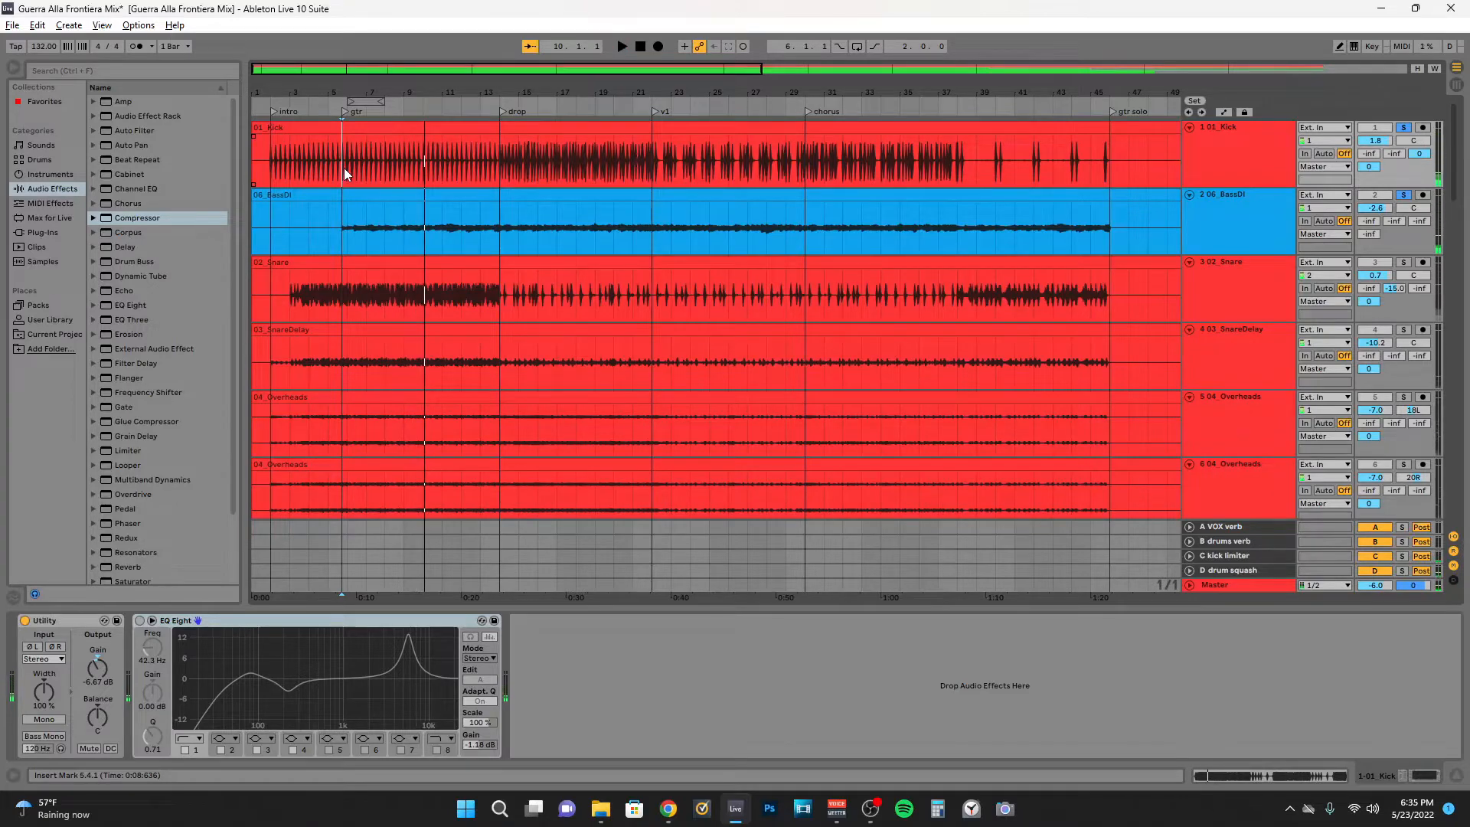
Re-enable the EQ Eight and Compressor effects on the kick and bass tracks and start playback to hear them processed
click(1284, 152)
click(1265, 210)
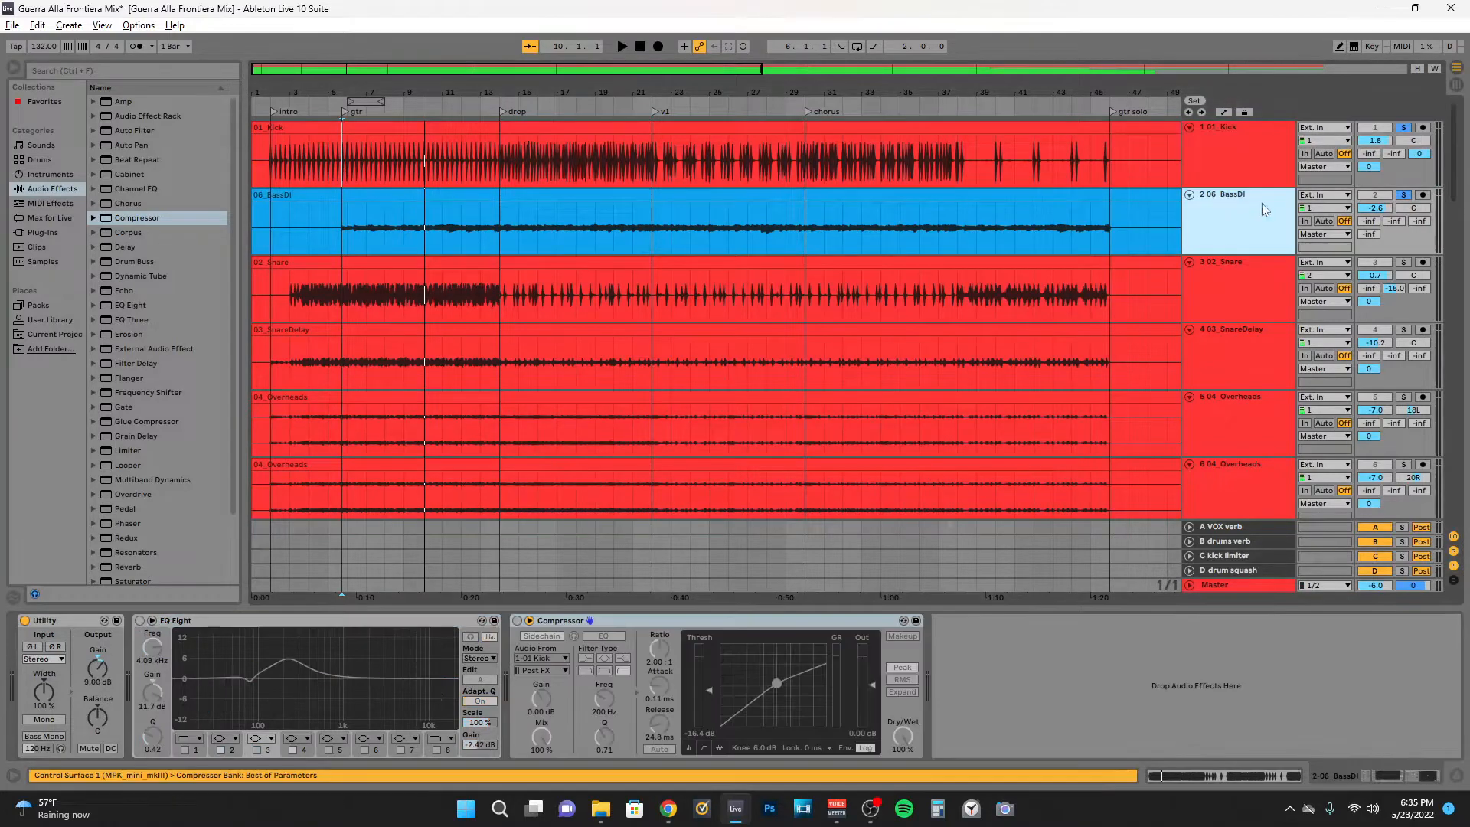
click(140, 620)
click(517, 620)
key(space)
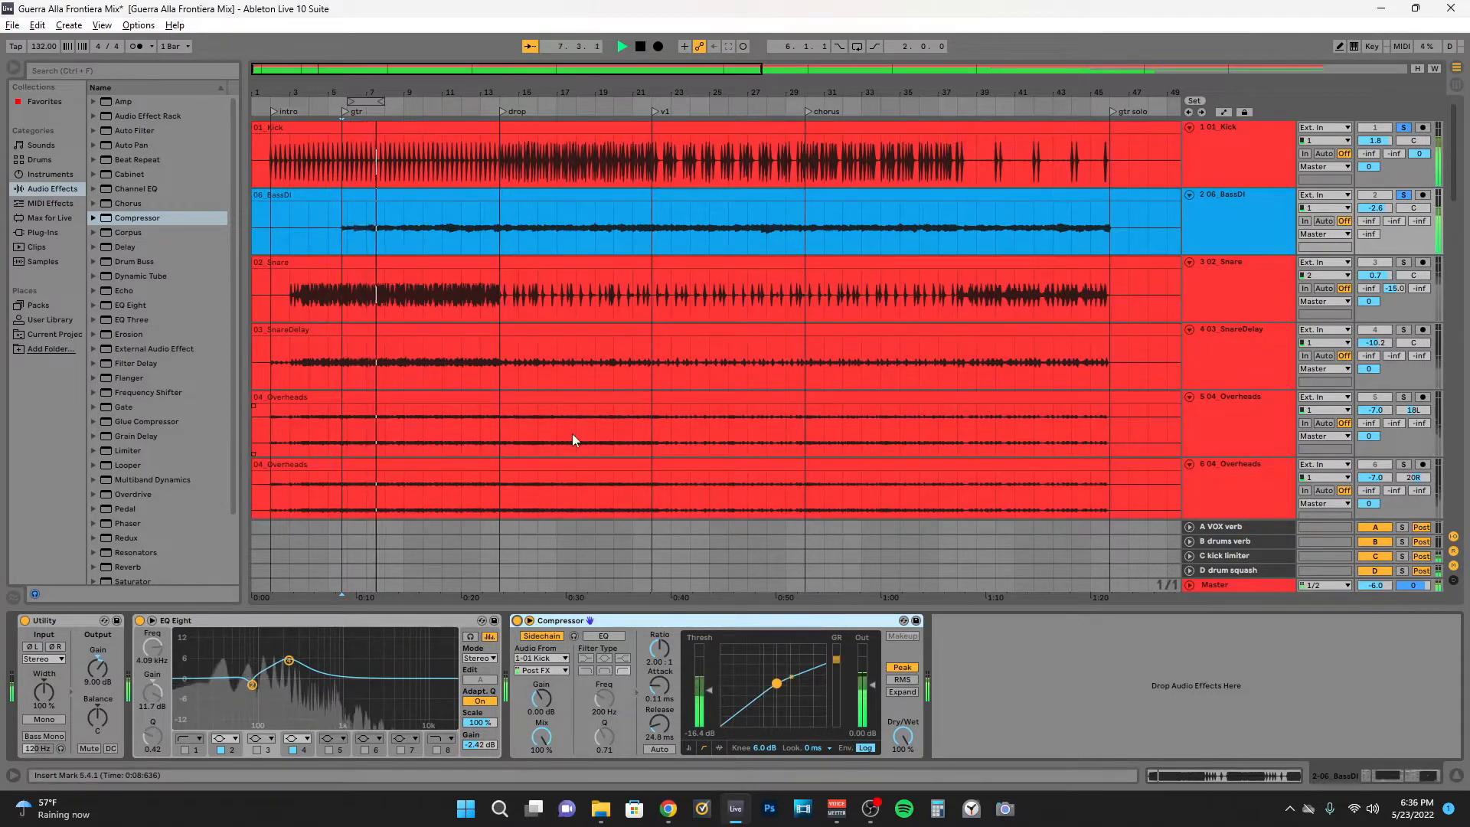
Compare the kick and bass during playback with their effects bypassed and re-enabled, and stop the playback
click(518, 621)
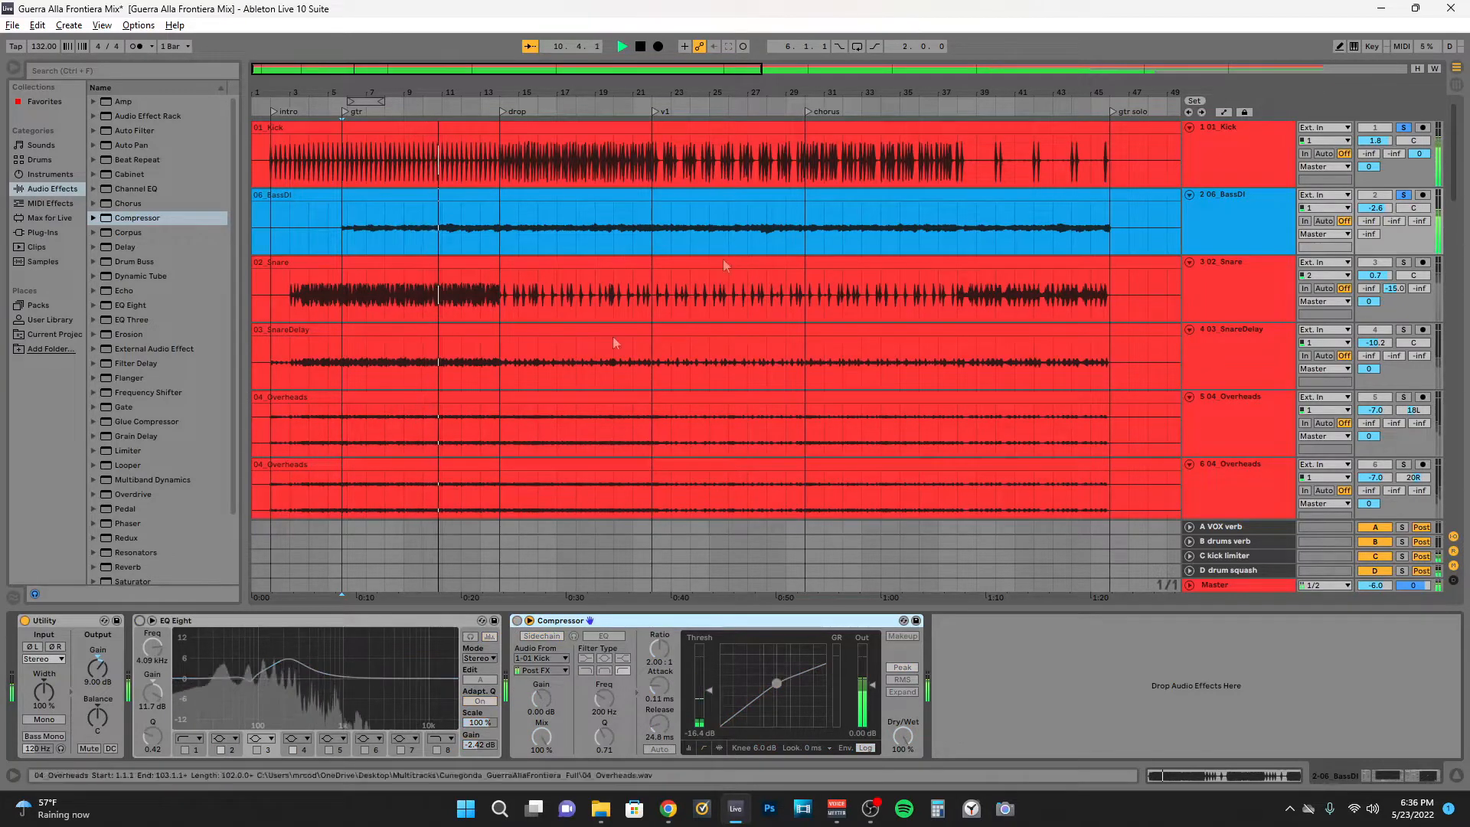
click(1253, 144)
click(140, 621)
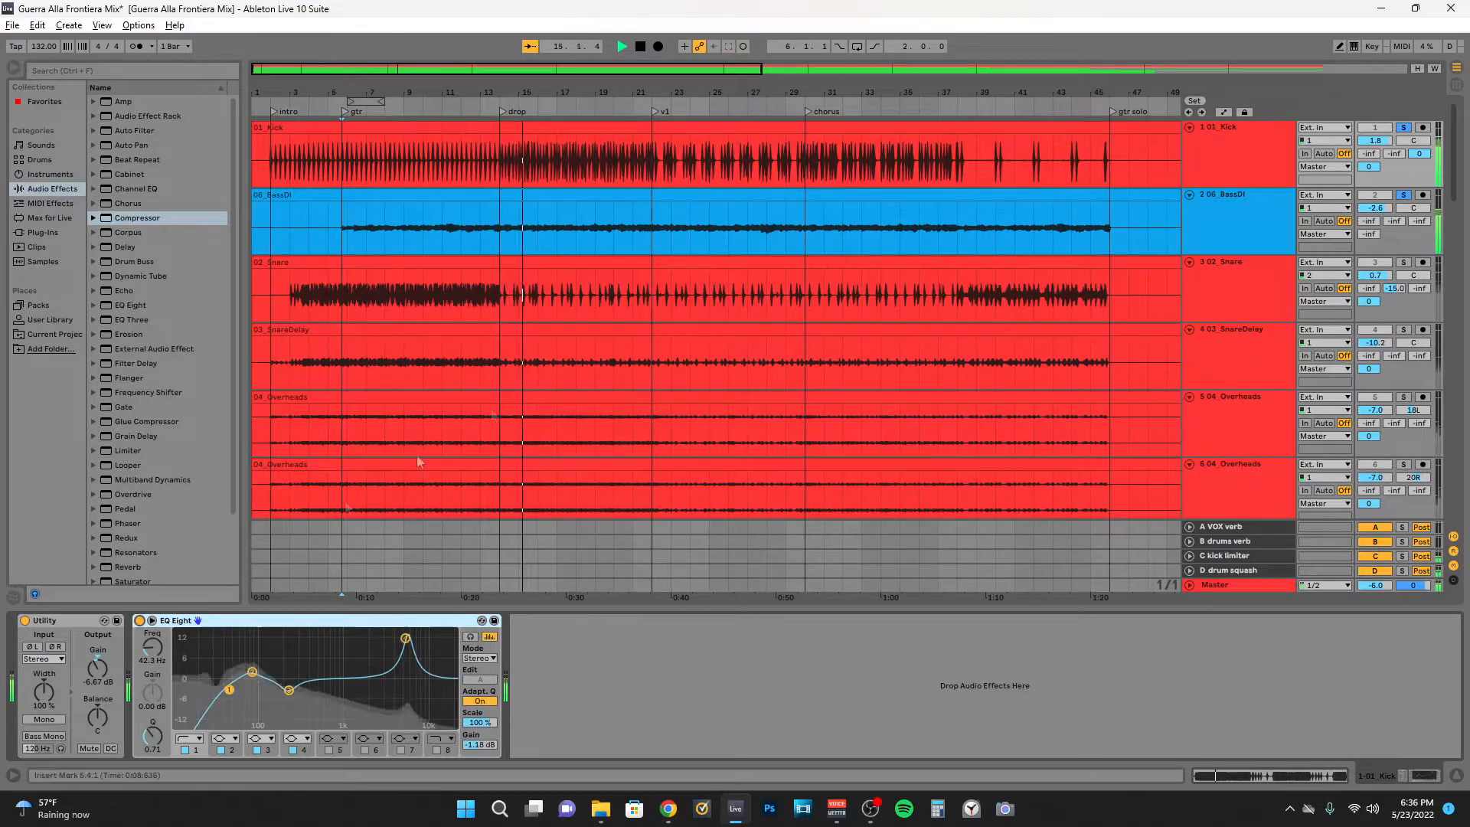
click(1254, 205)
click(517, 622)
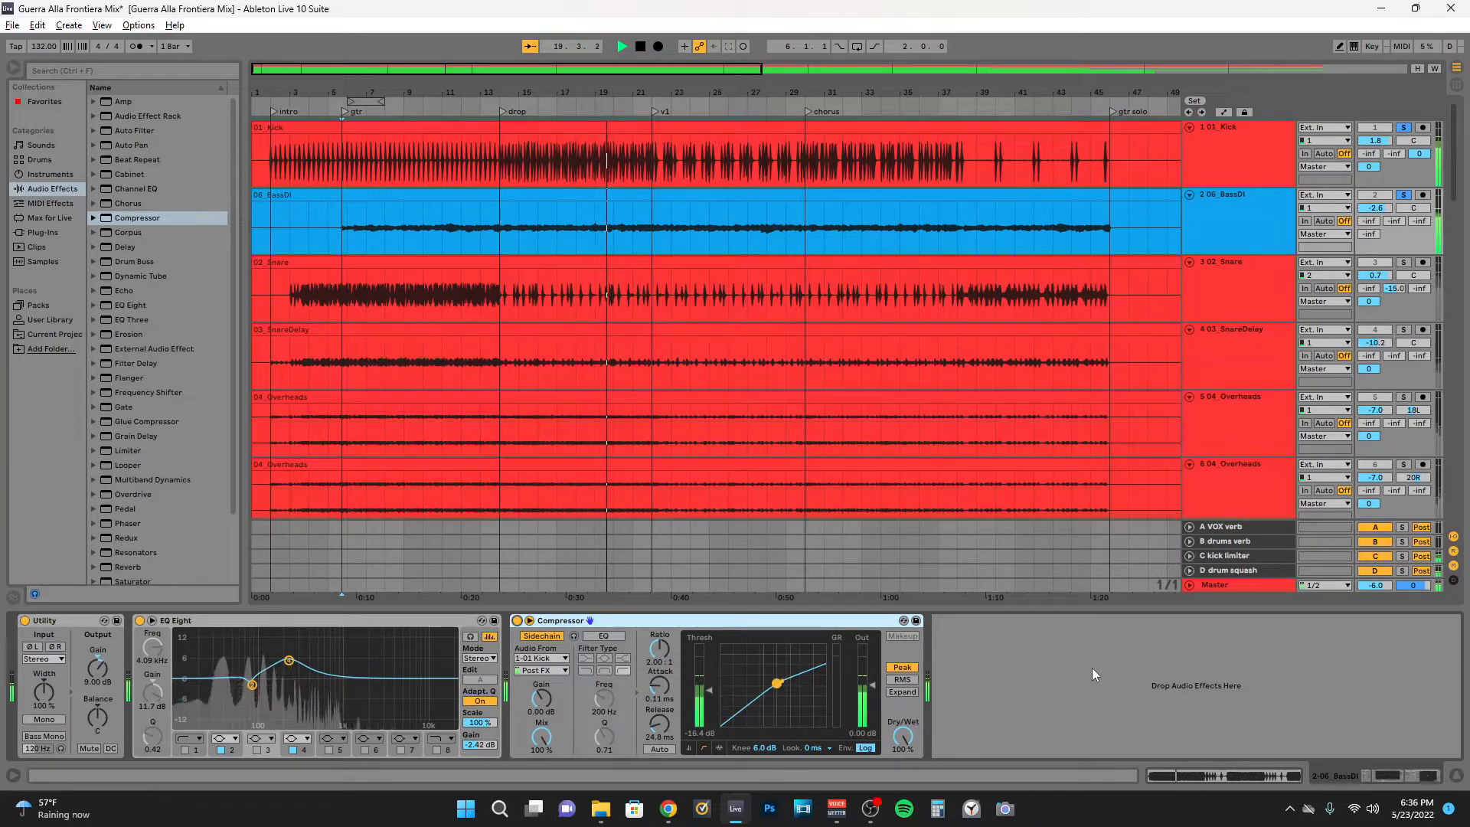
key(space)
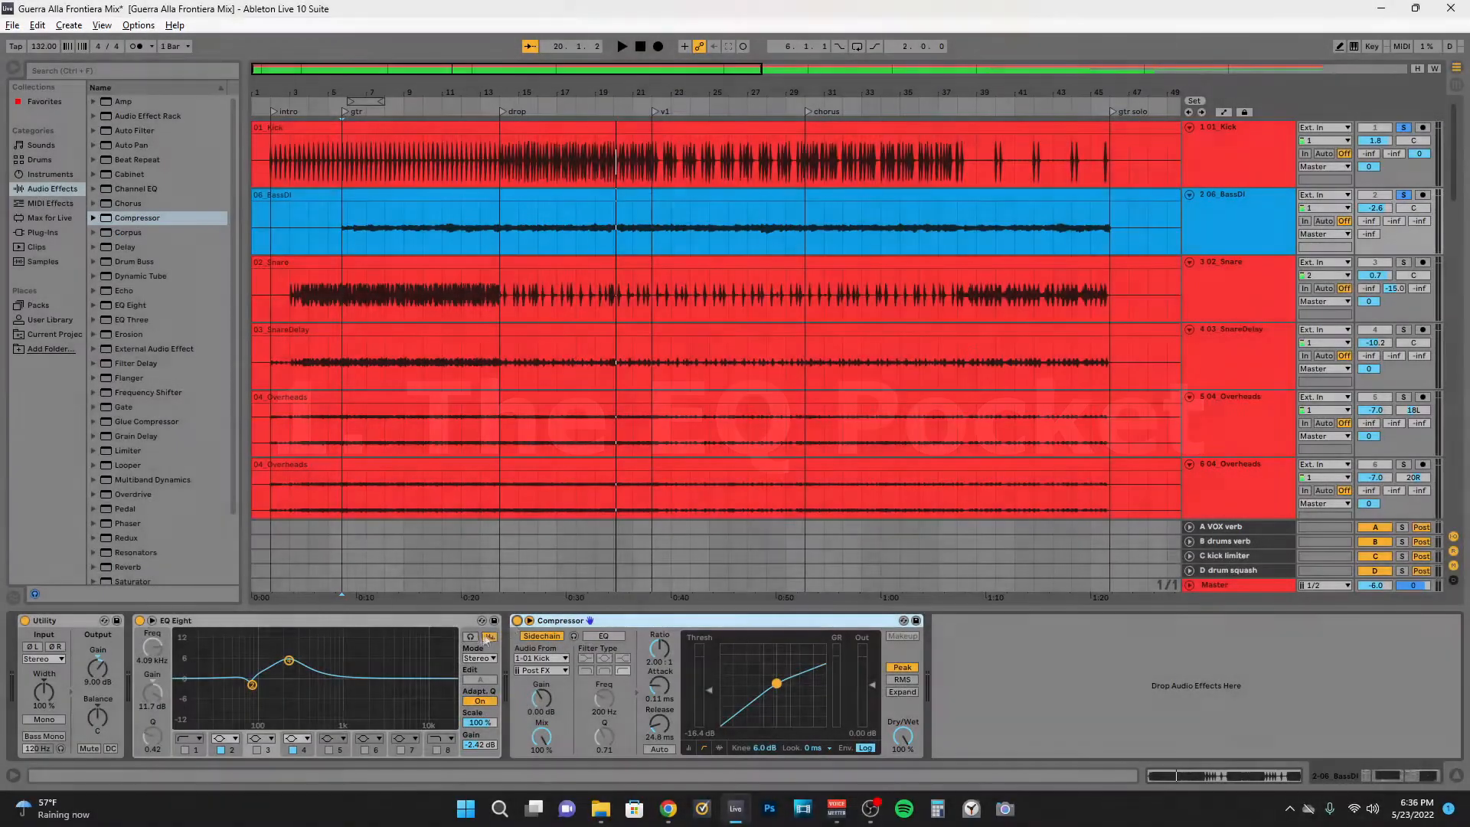
Bypass the existing effects on the bass and kick tracks, and add a new EQ Eight in expanded view after the kick's existing one
click(517, 621)
click(140, 620)
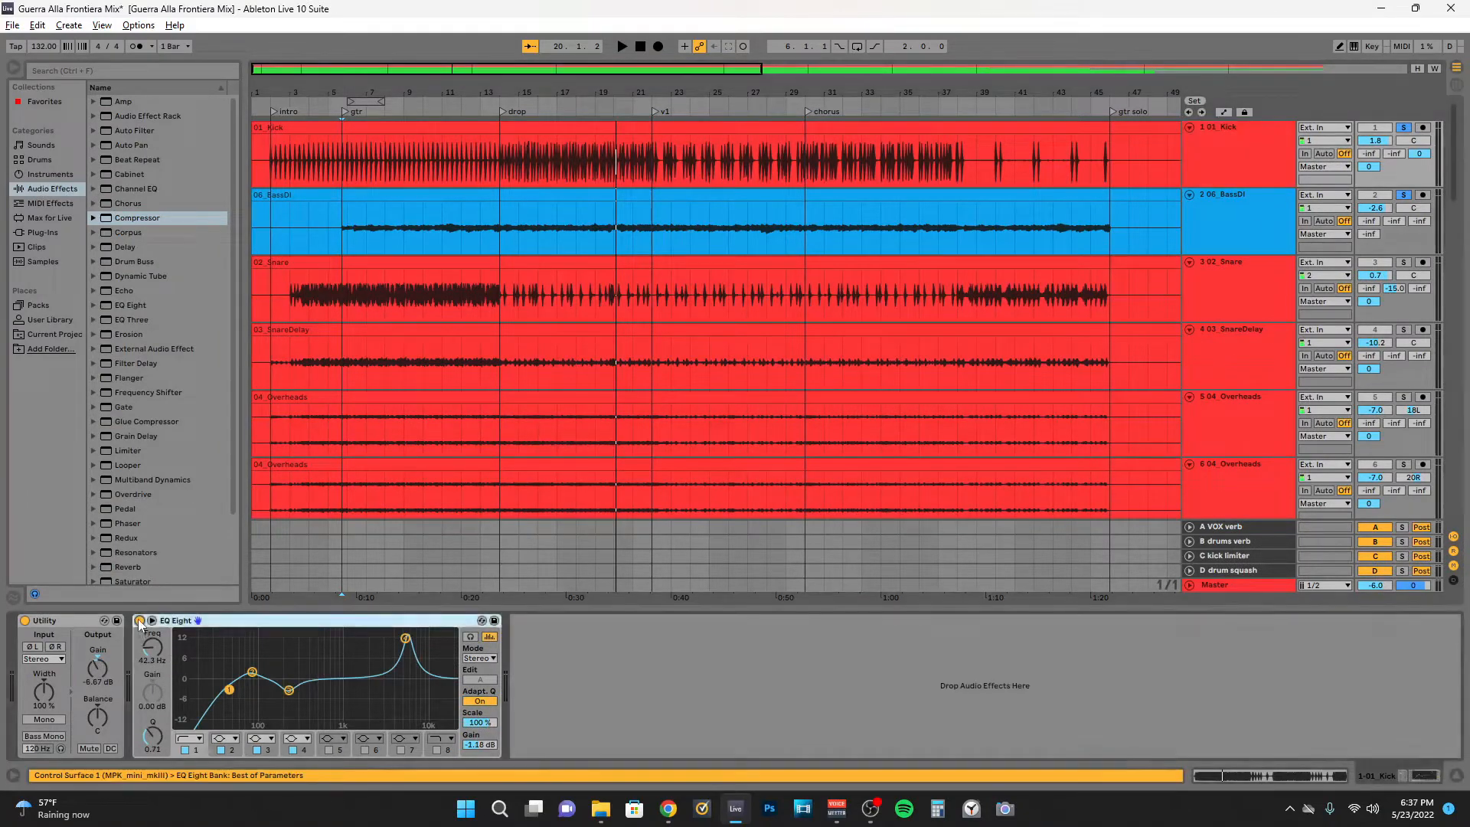
drag(368, 502, 606, 702)
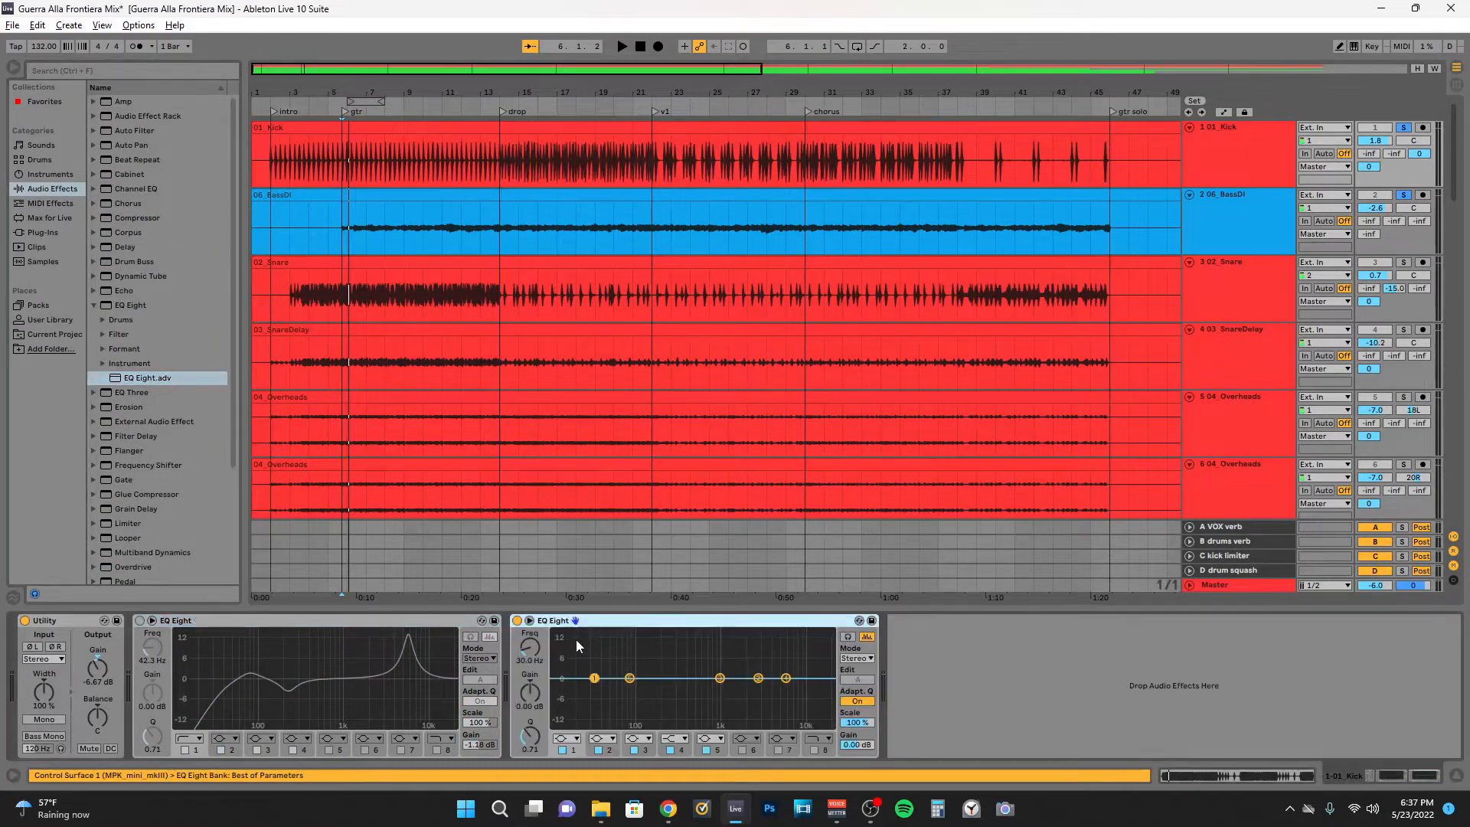
click(529, 620)
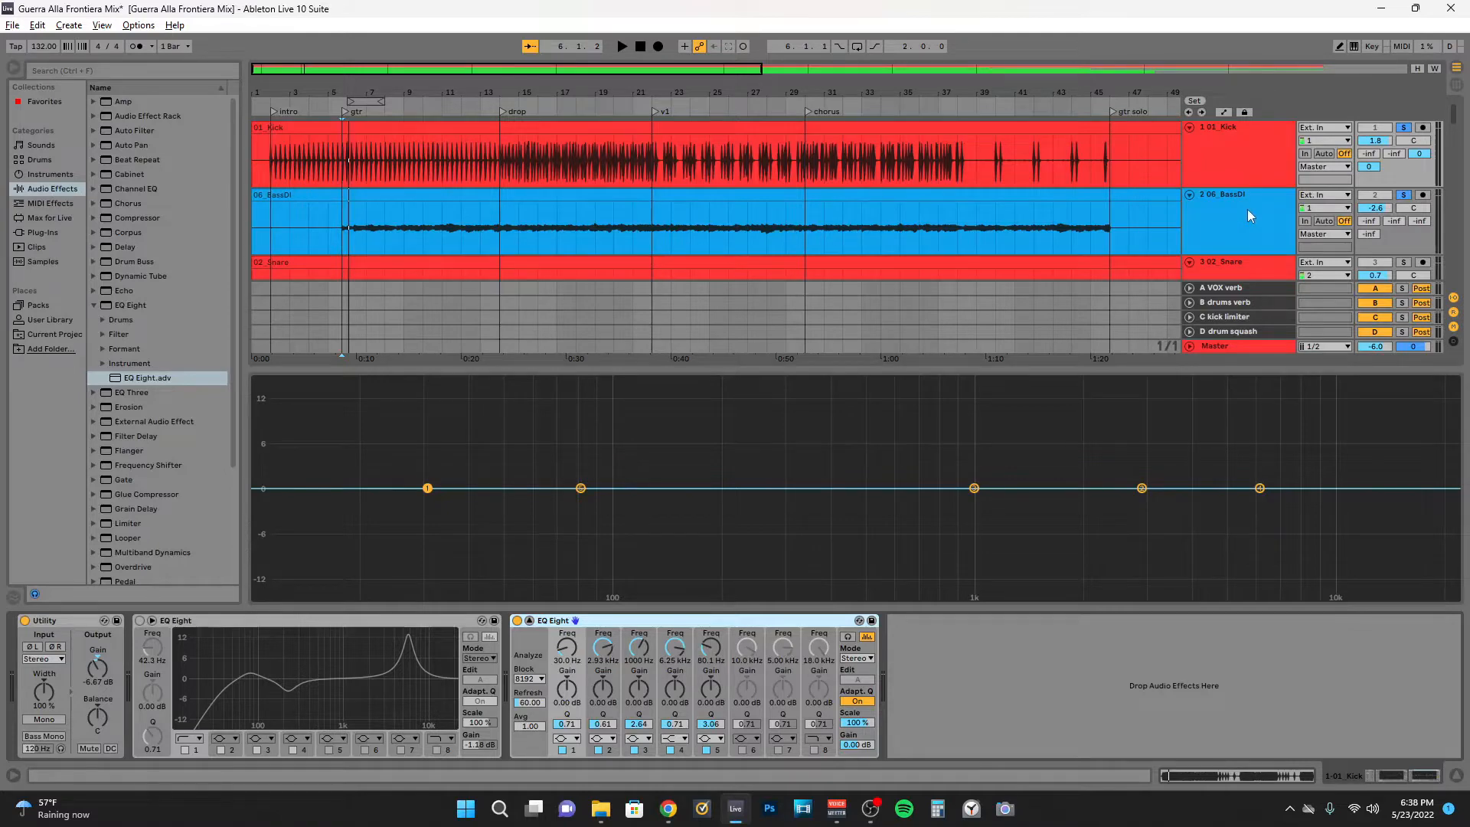
Make band 1 of the kick's new EQ Eight a low cut with its frequency at about 36.1 Hz
click(1233, 153)
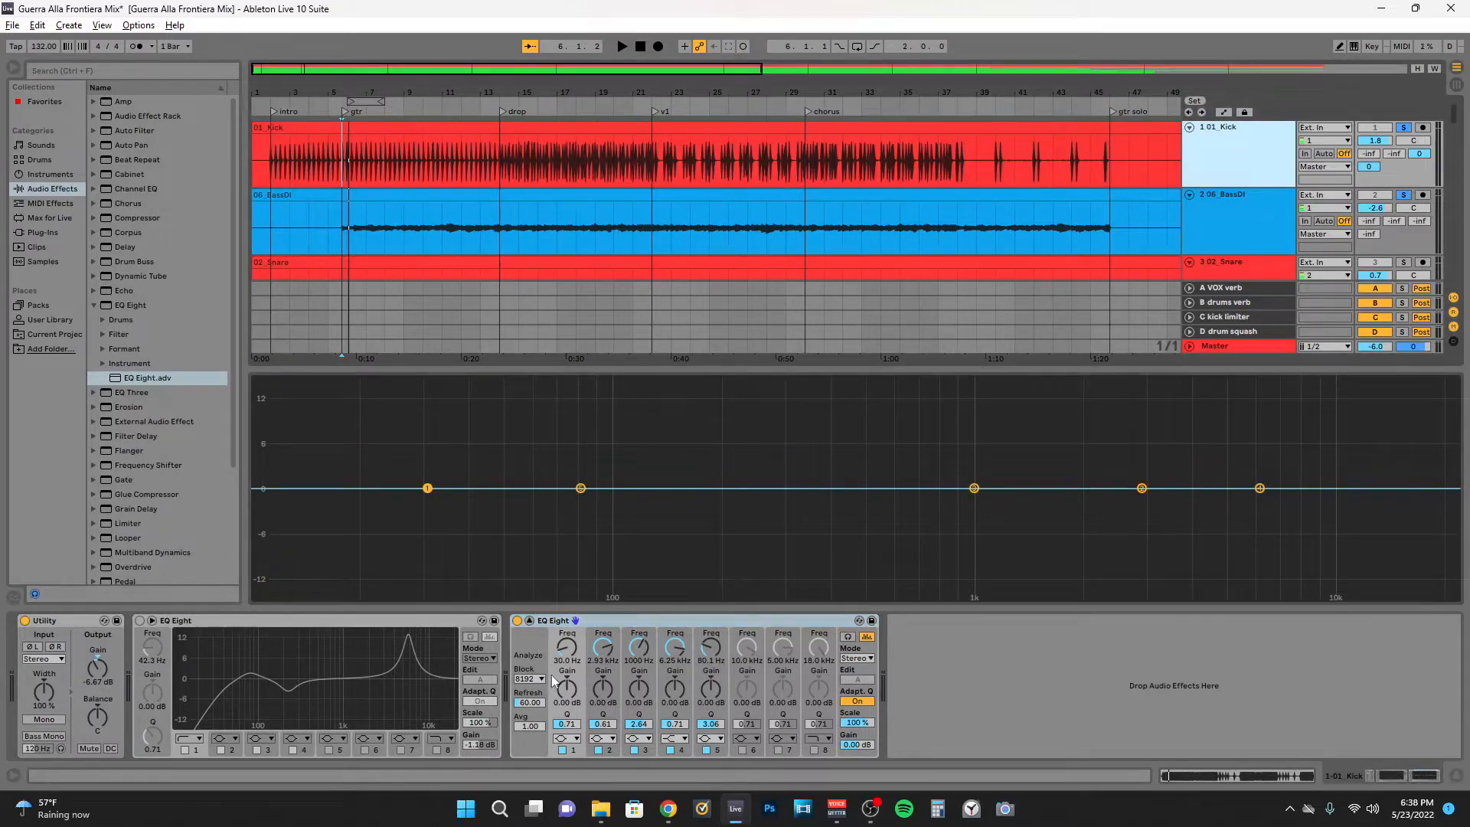
click(573, 739)
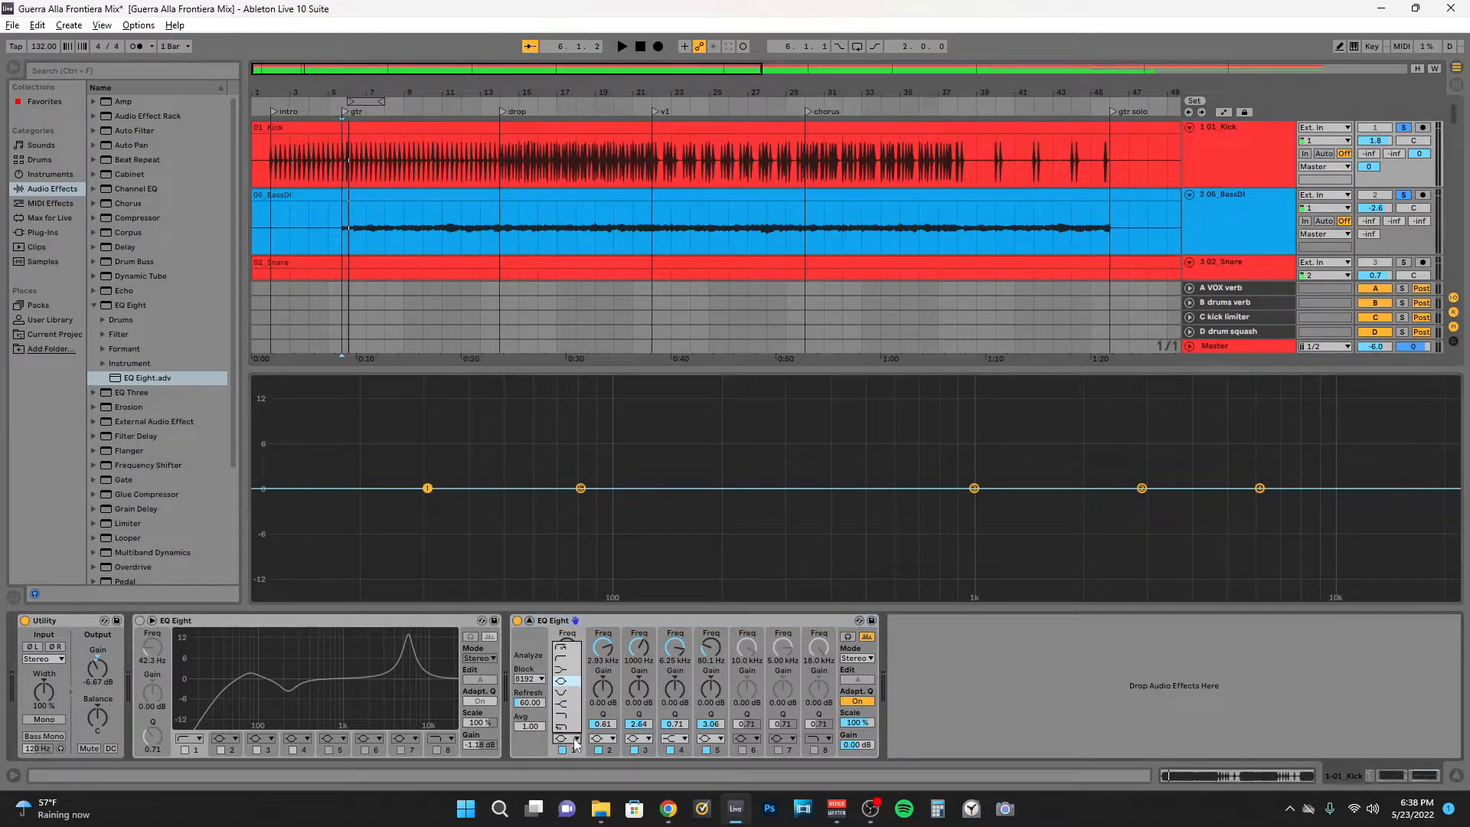
click(567, 658)
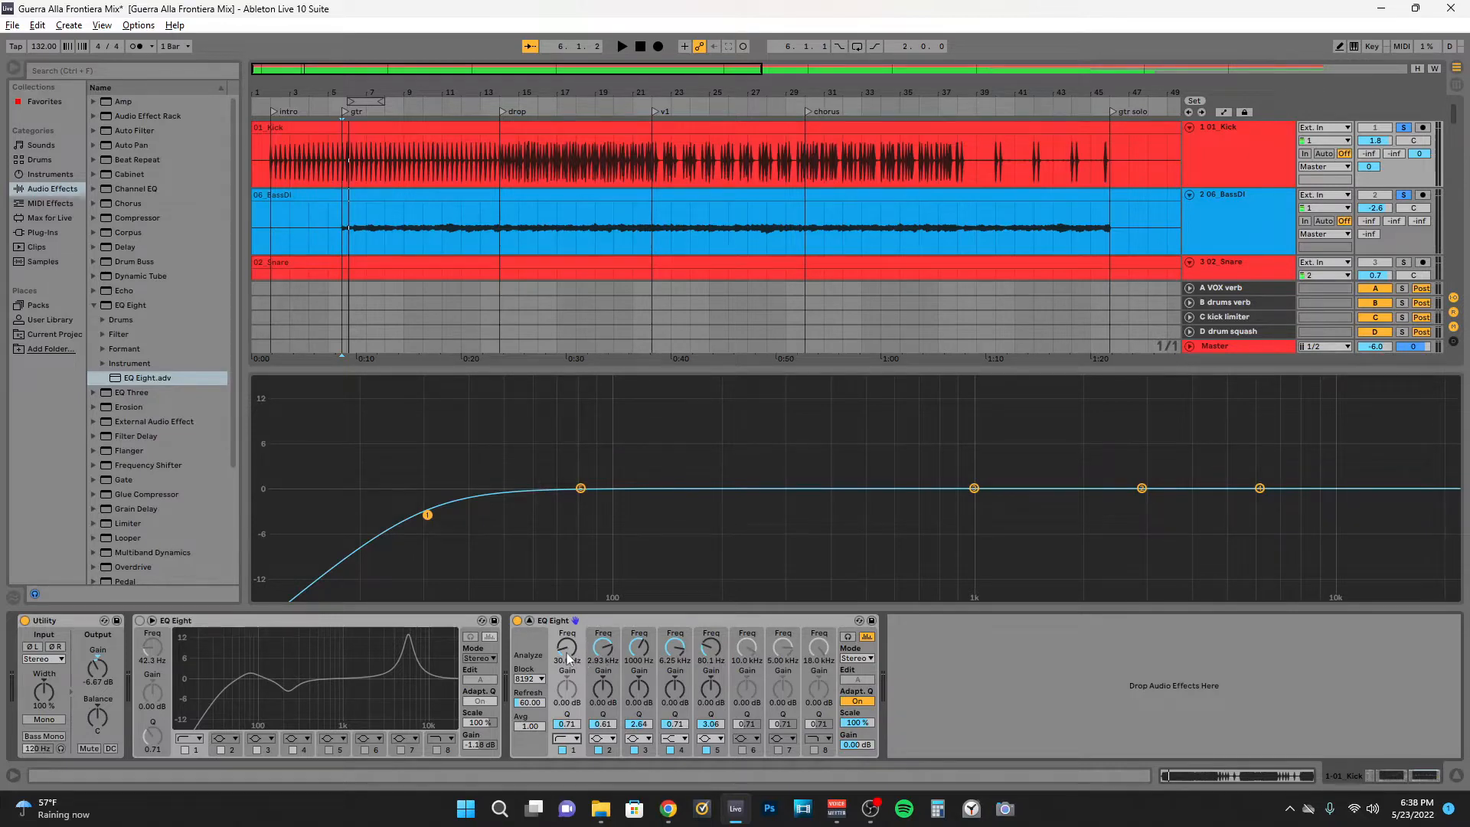
mouse_move(567, 658)
mouse_down()
mouse_move(567, 629)
mouse_move(567, 647)
mouse_up()
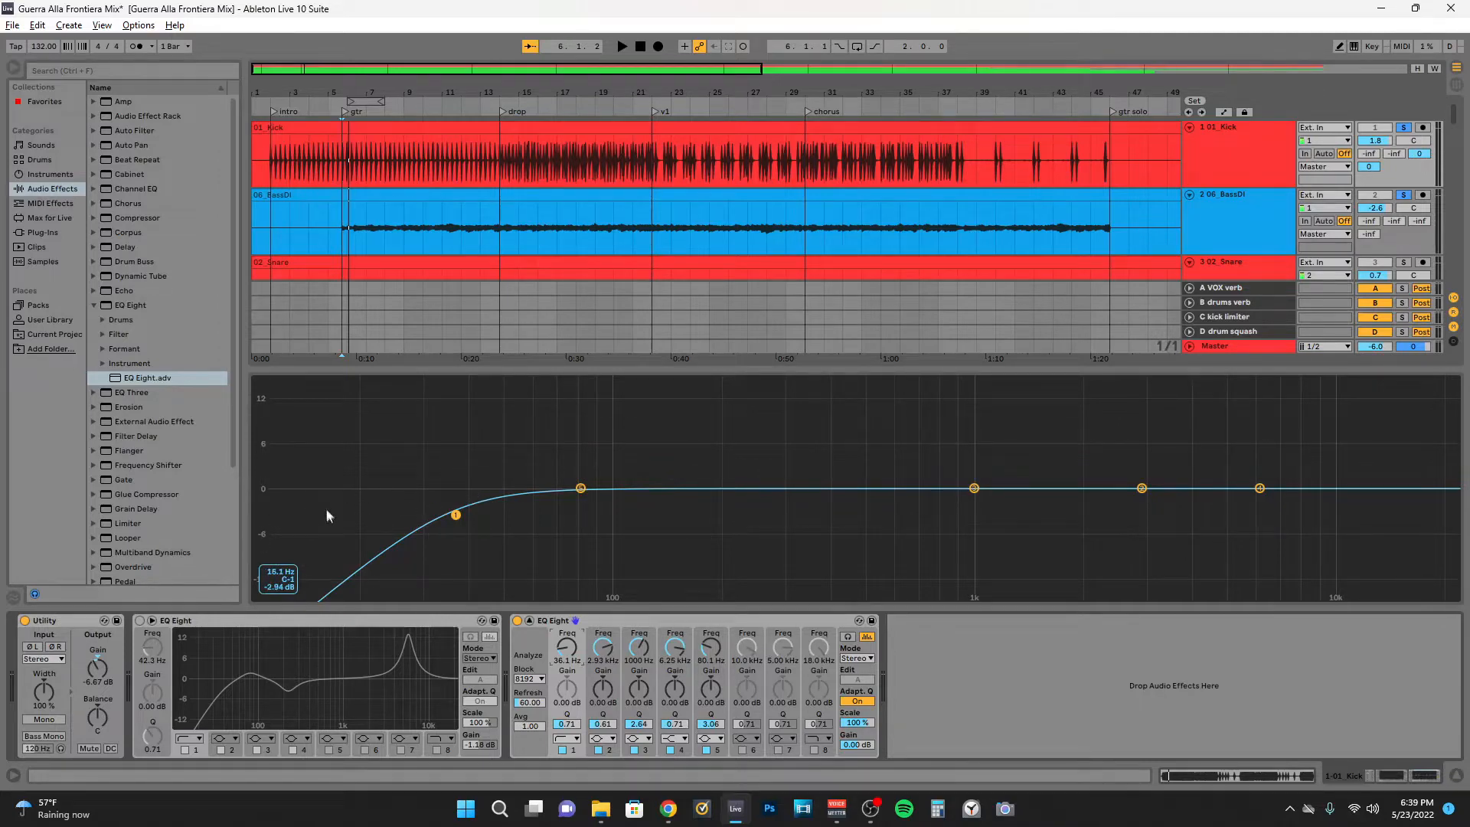
Boost band 5 of the kick's new EQ Eight by 3.33 dB with a Q of 1.86
click(581, 490)
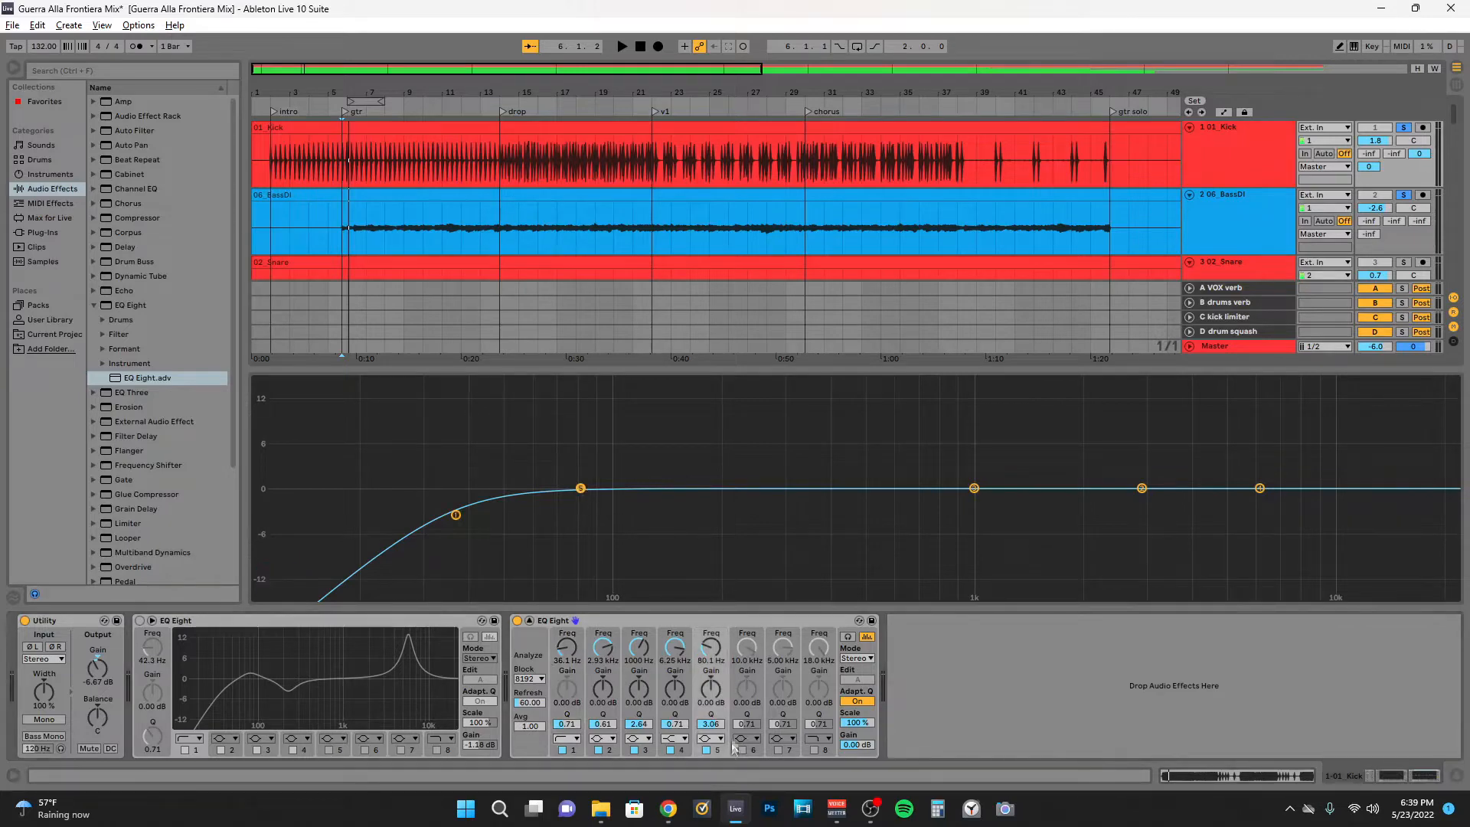
drag(710, 689, 711, 673)
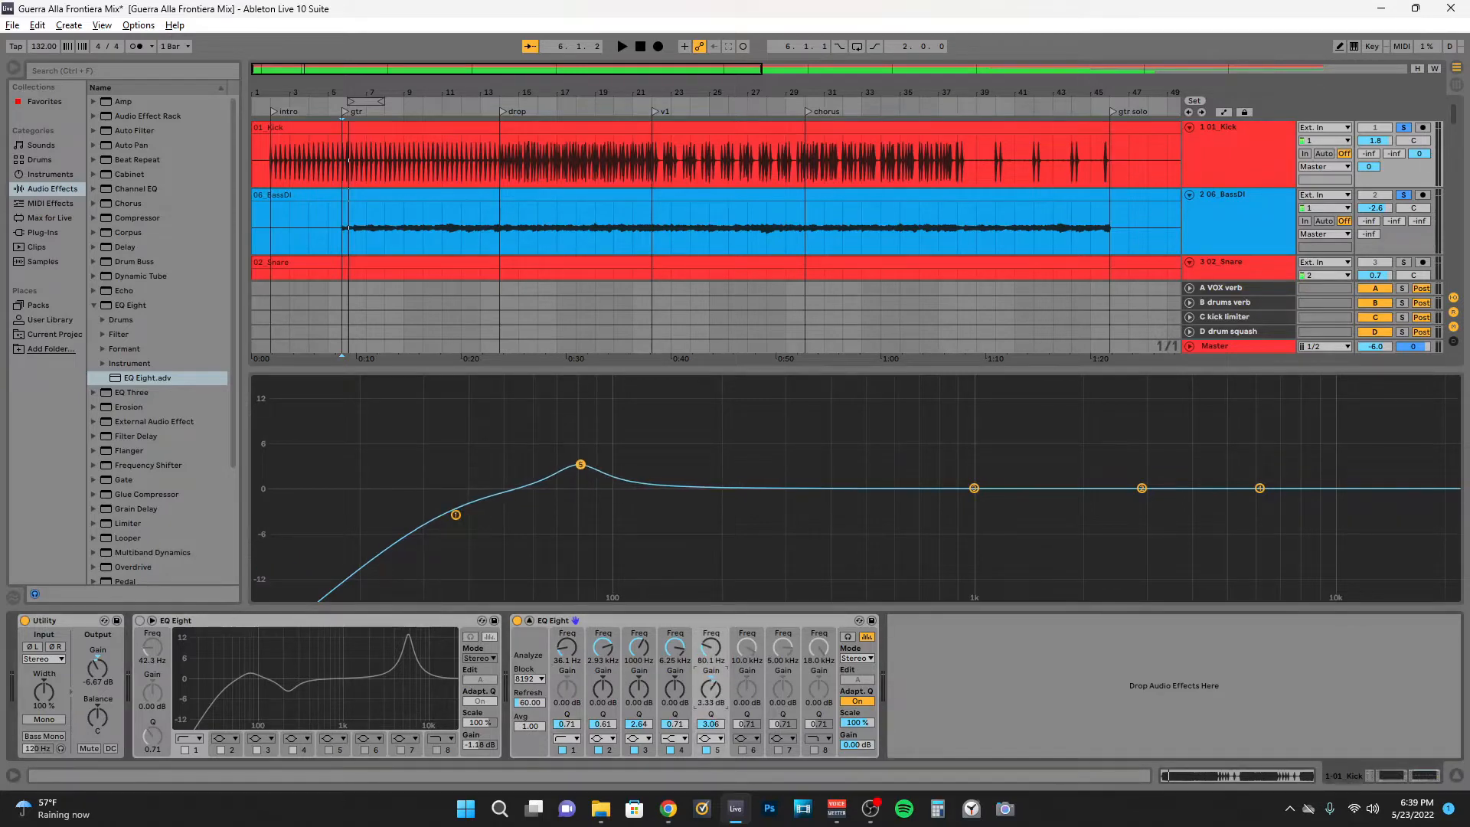
drag(710, 723, 710, 744)
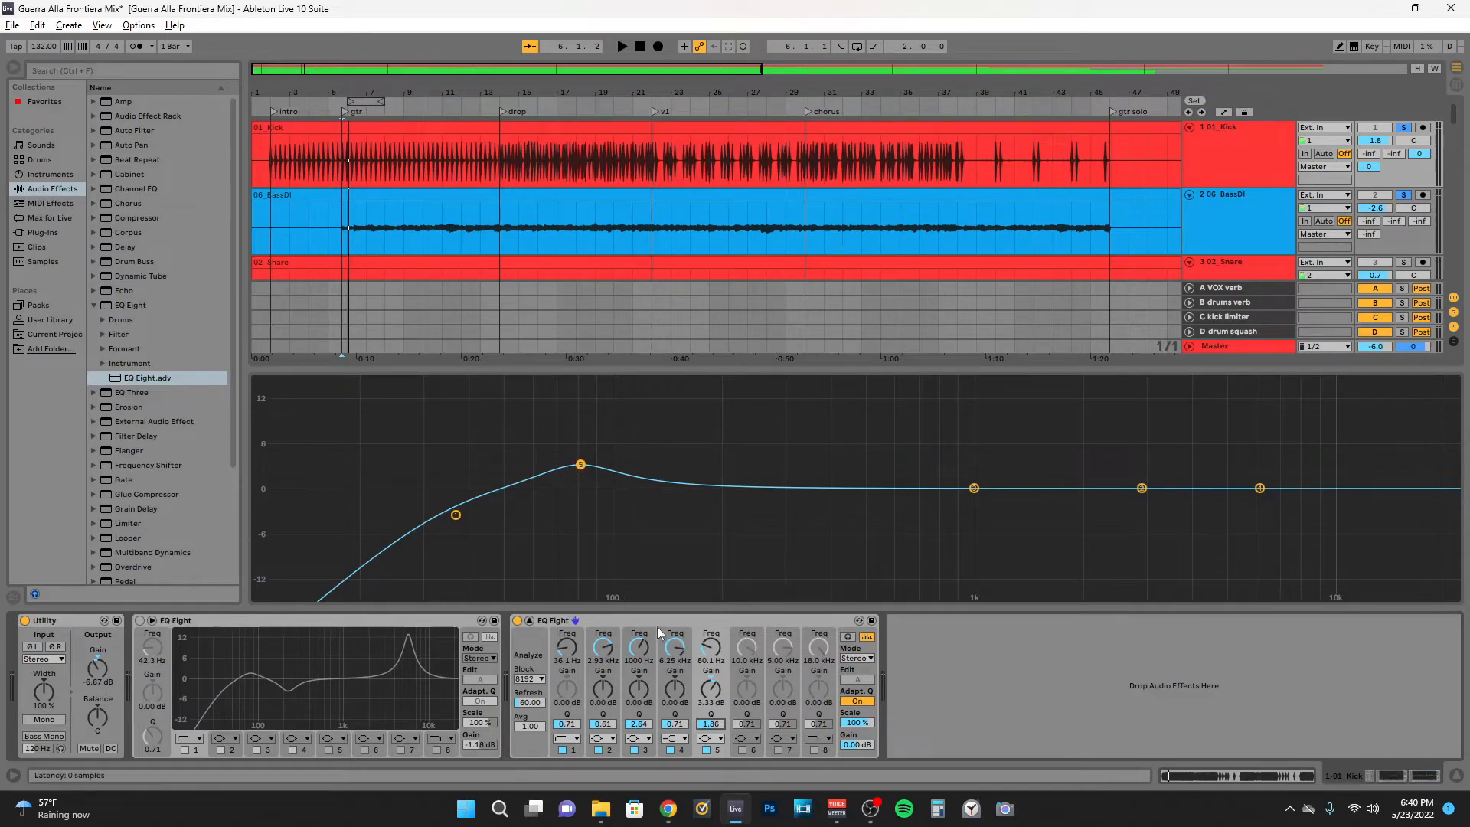
Solo only the kick and tune band 5 during playback to 60.7 Hz, 4.05 dB gain and a Q of 3.85, comparing it bypassed
click(1406, 128)
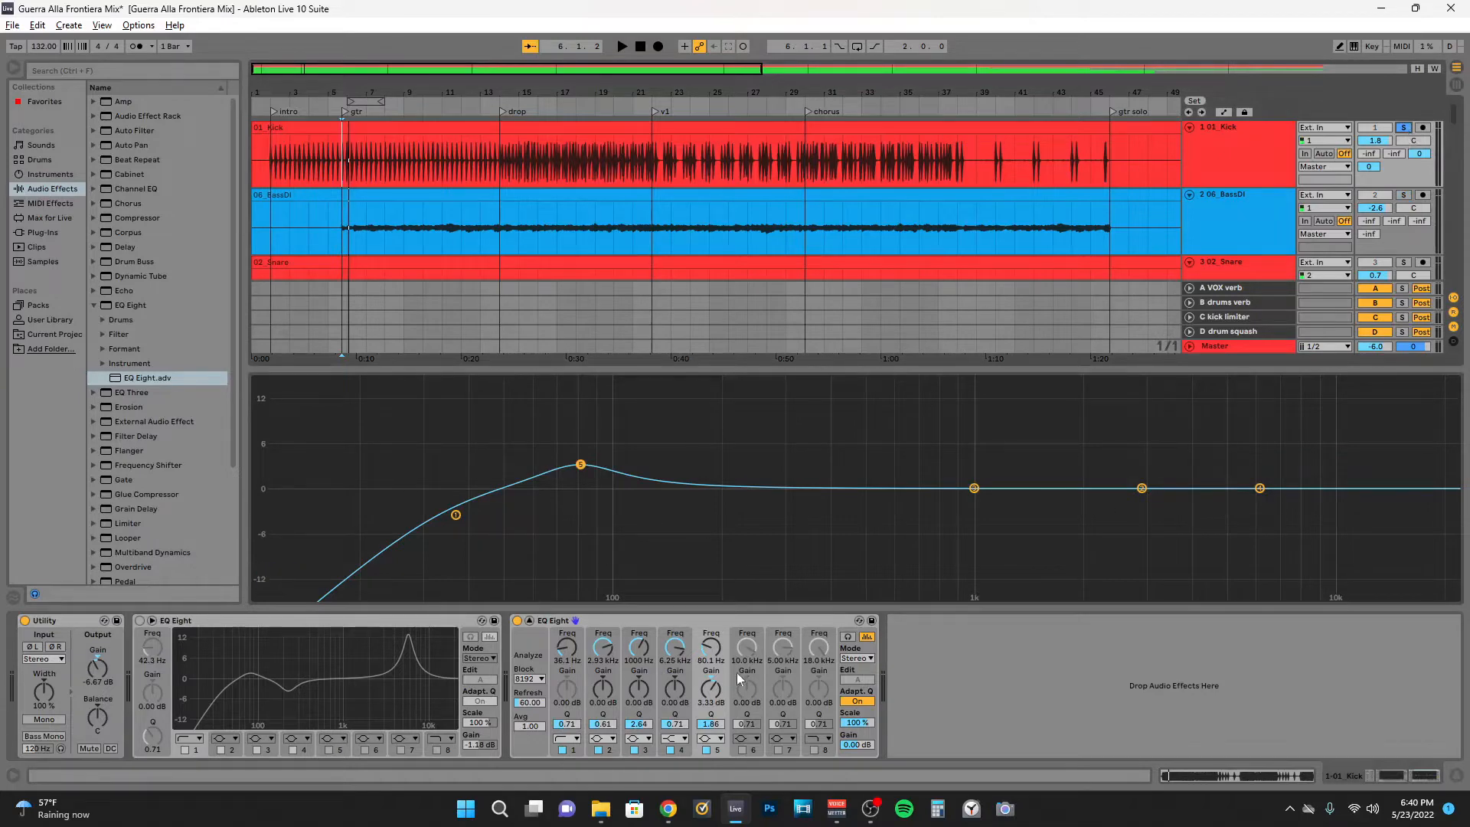
mouse_move(711, 648)
mouse_down()
mouse_move(710, 673)
mouse_move(711, 625)
mouse_move(711, 676)
mouse_move(711, 625)
mouse_move(710, 643)
mouse_up()
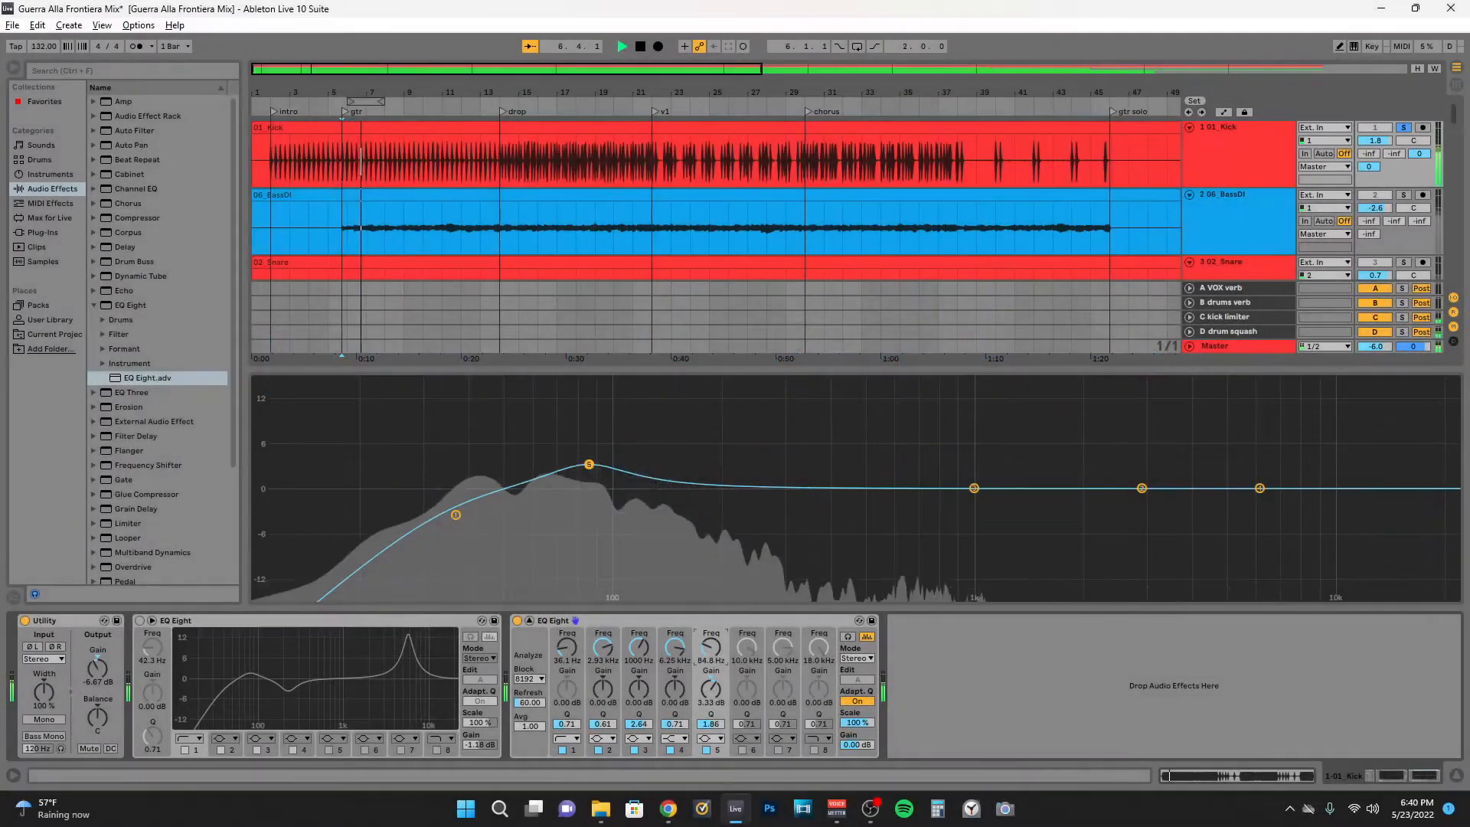
mouse_move(710, 644)
mouse_down()
mouse_move(711, 660)
mouse_move(711, 643)
mouse_up()
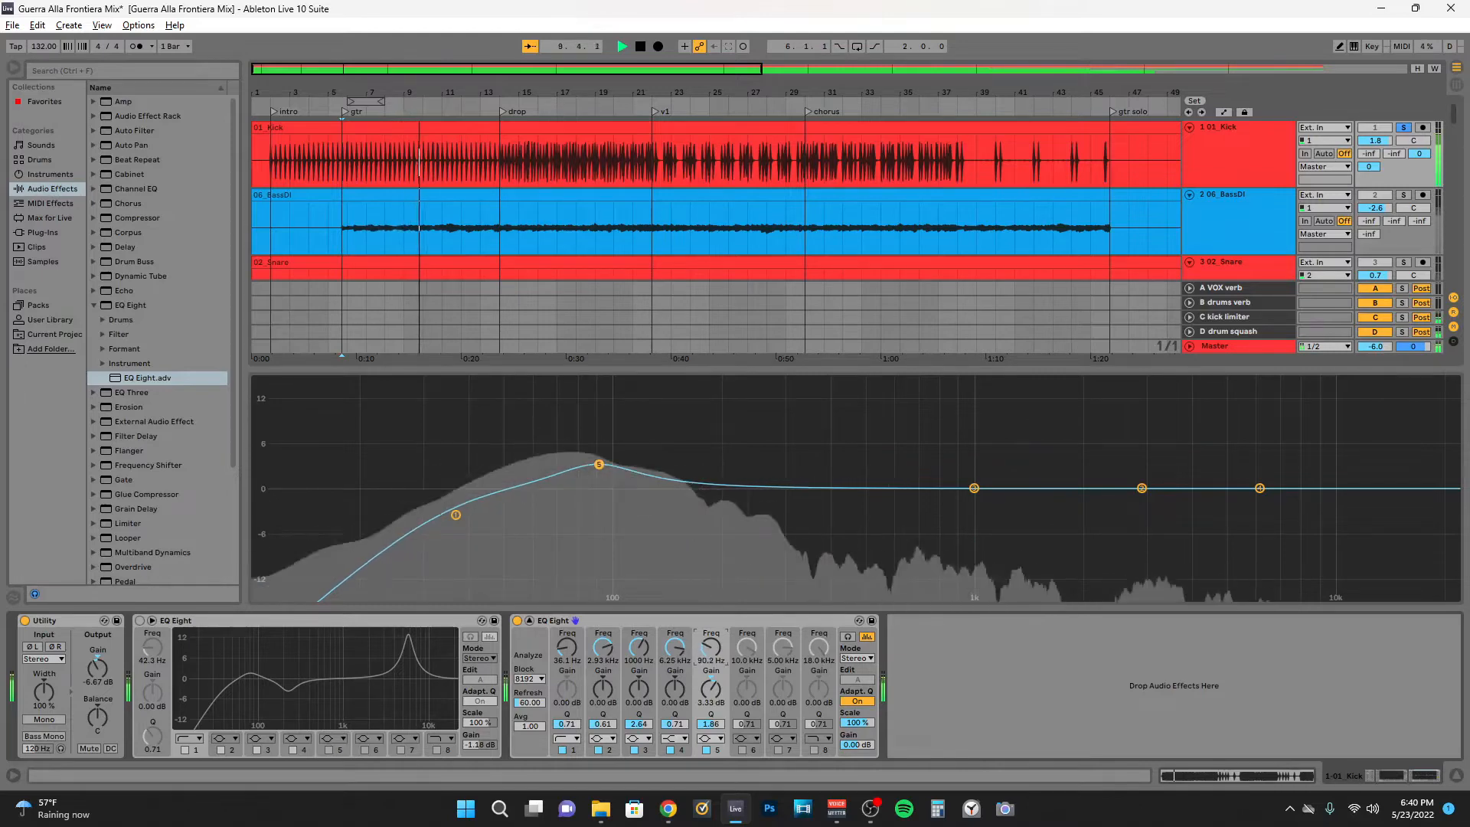
drag(711, 643, 711, 645)
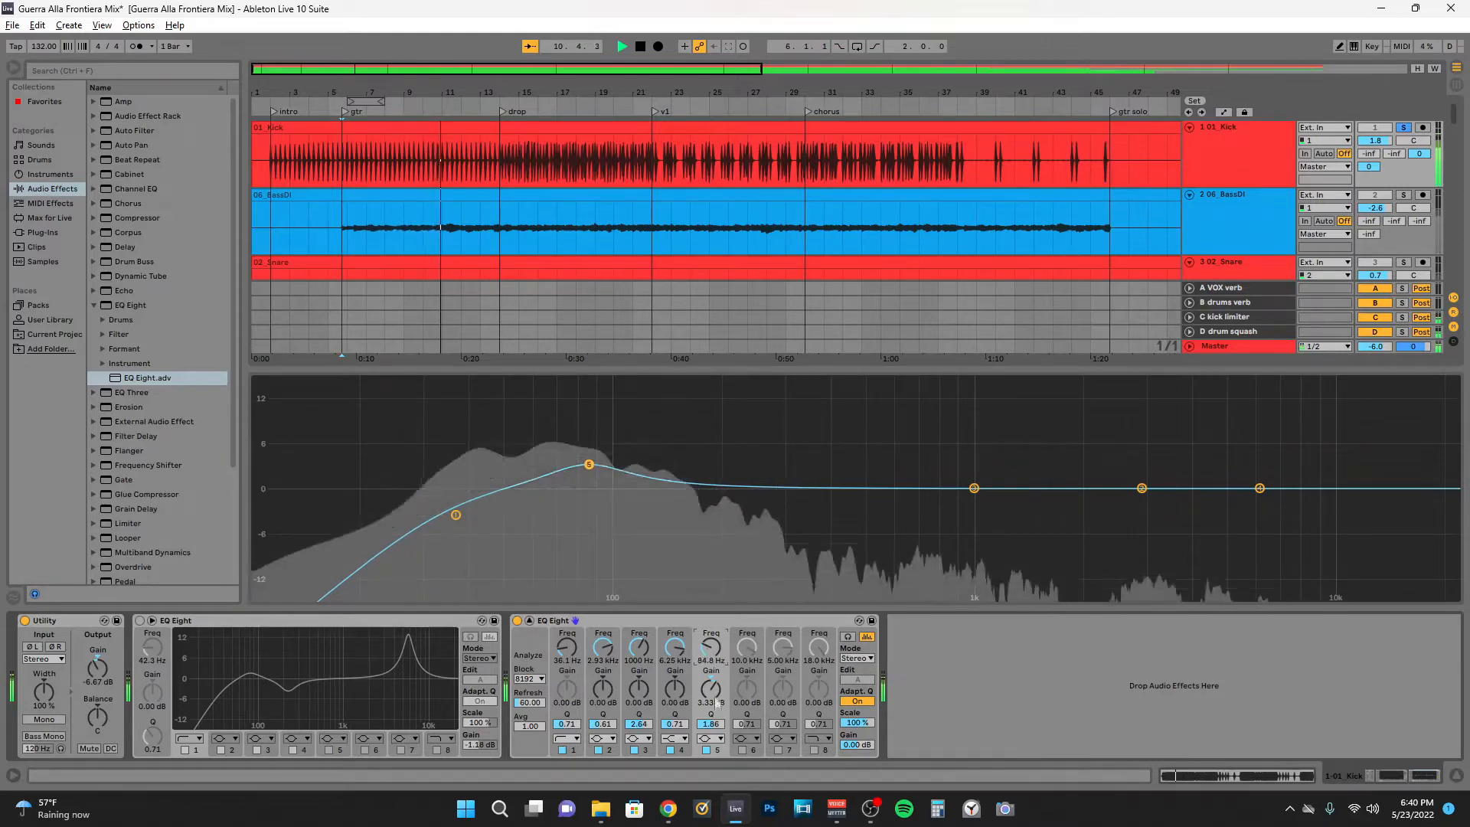
drag(718, 723, 711, 645)
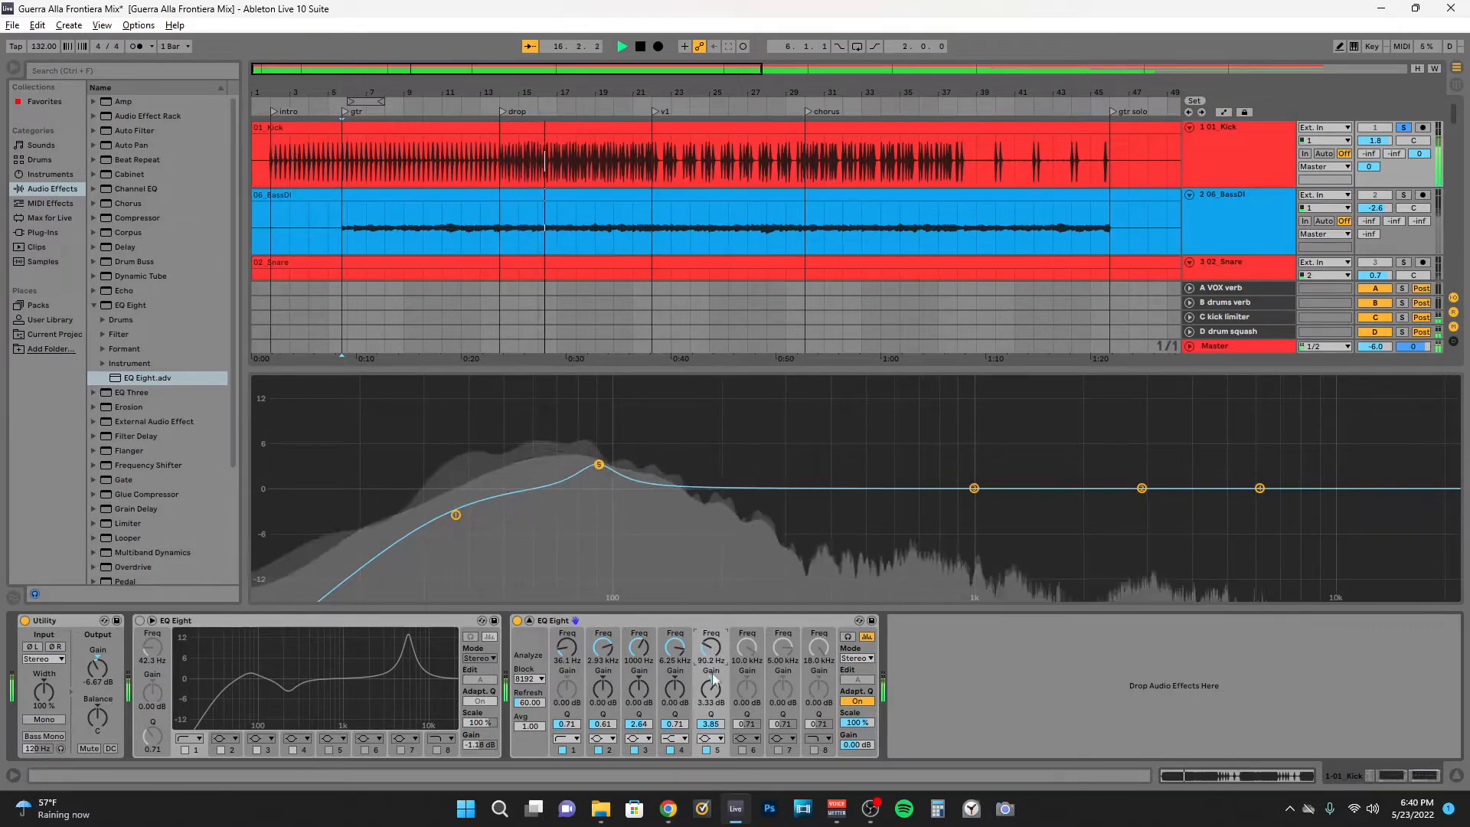
mouse_move(713, 693)
mouse_down()
mouse_move(711, 666)
mouse_move(711, 698)
mouse_up()
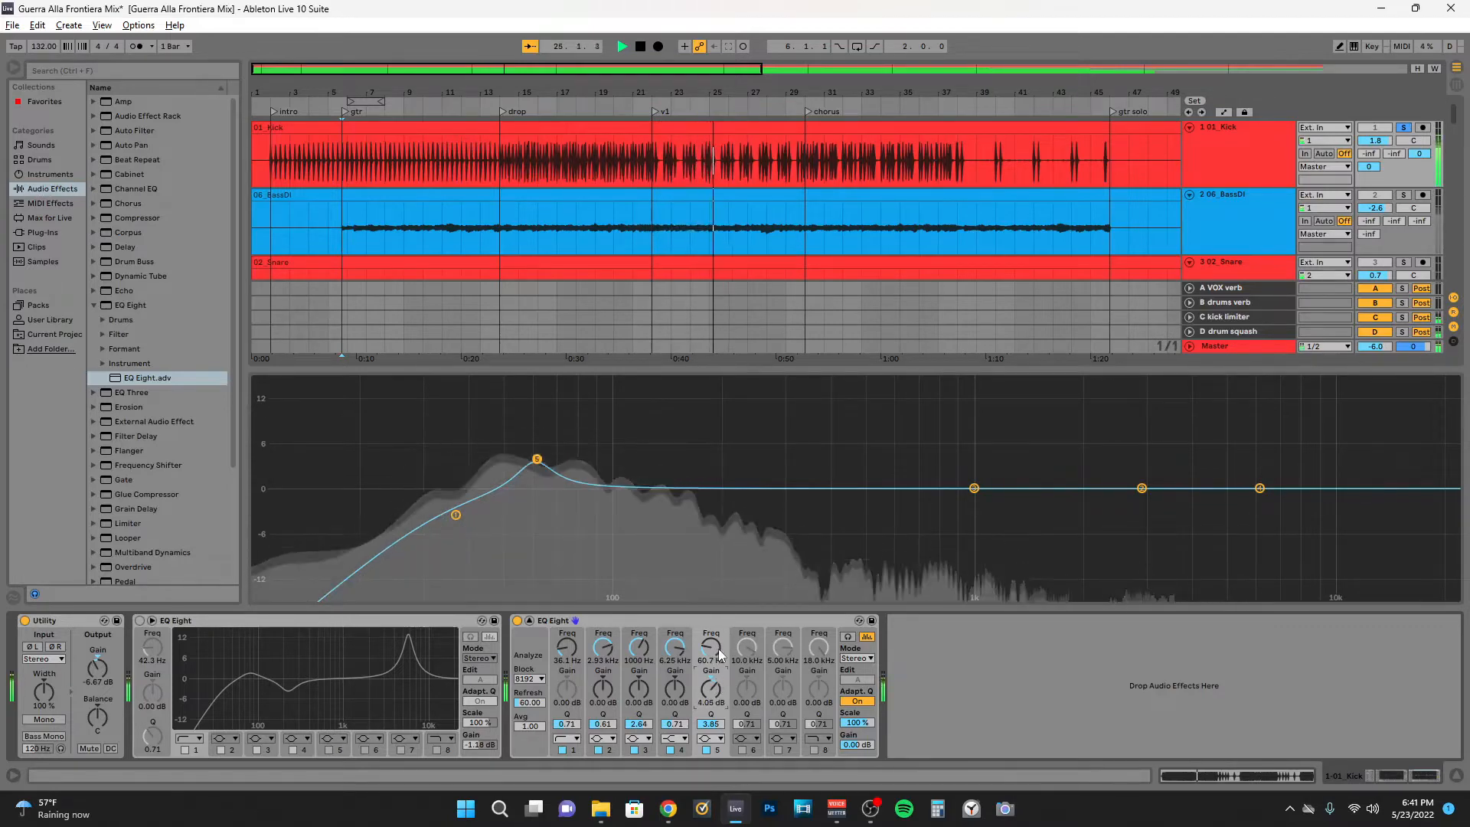
click(707, 750)
click(708, 750)
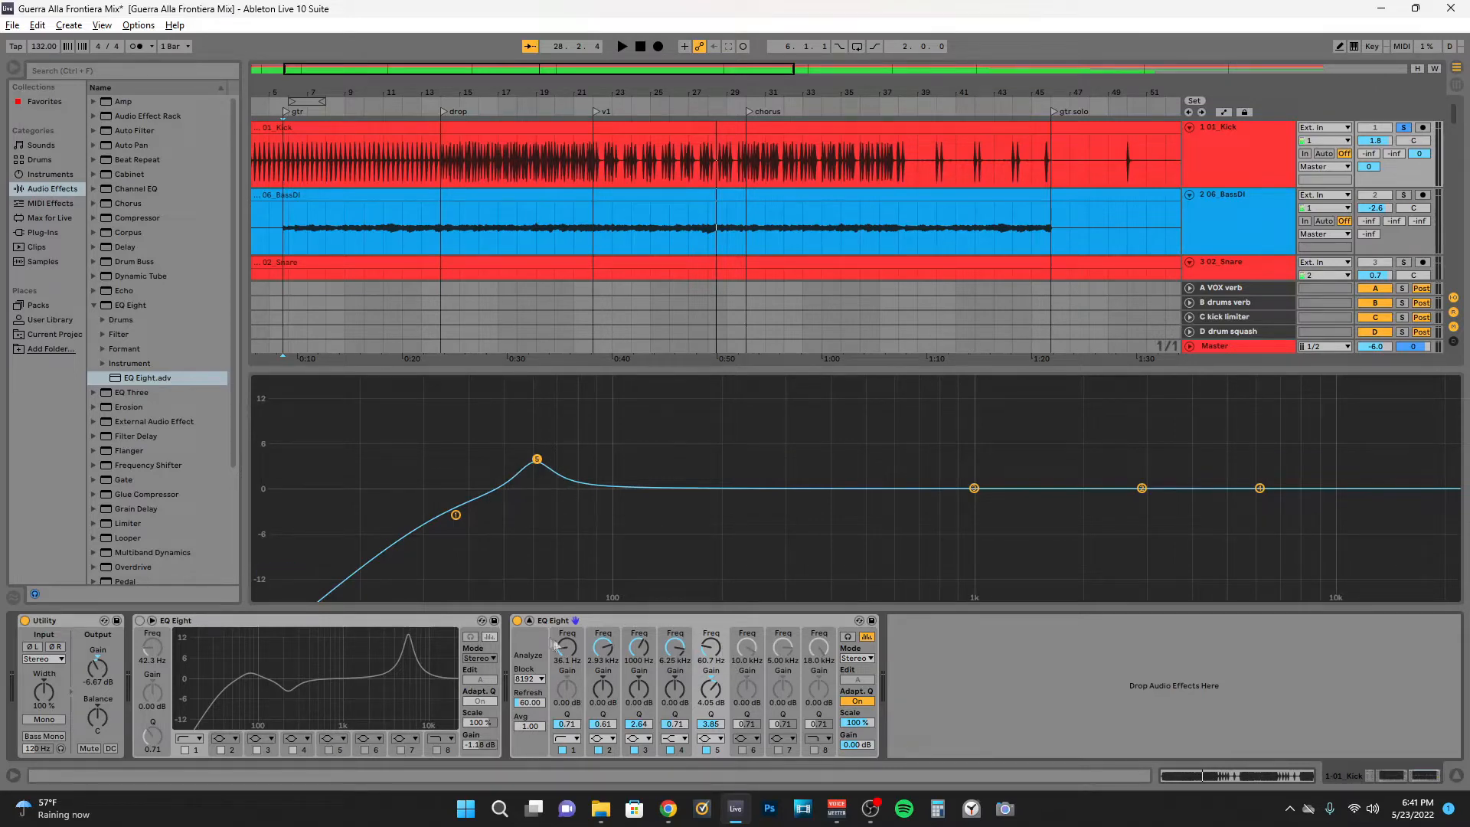
Copy the kick's new EQ Eight and paste it after the Compressor on the bass track
click(530, 621)
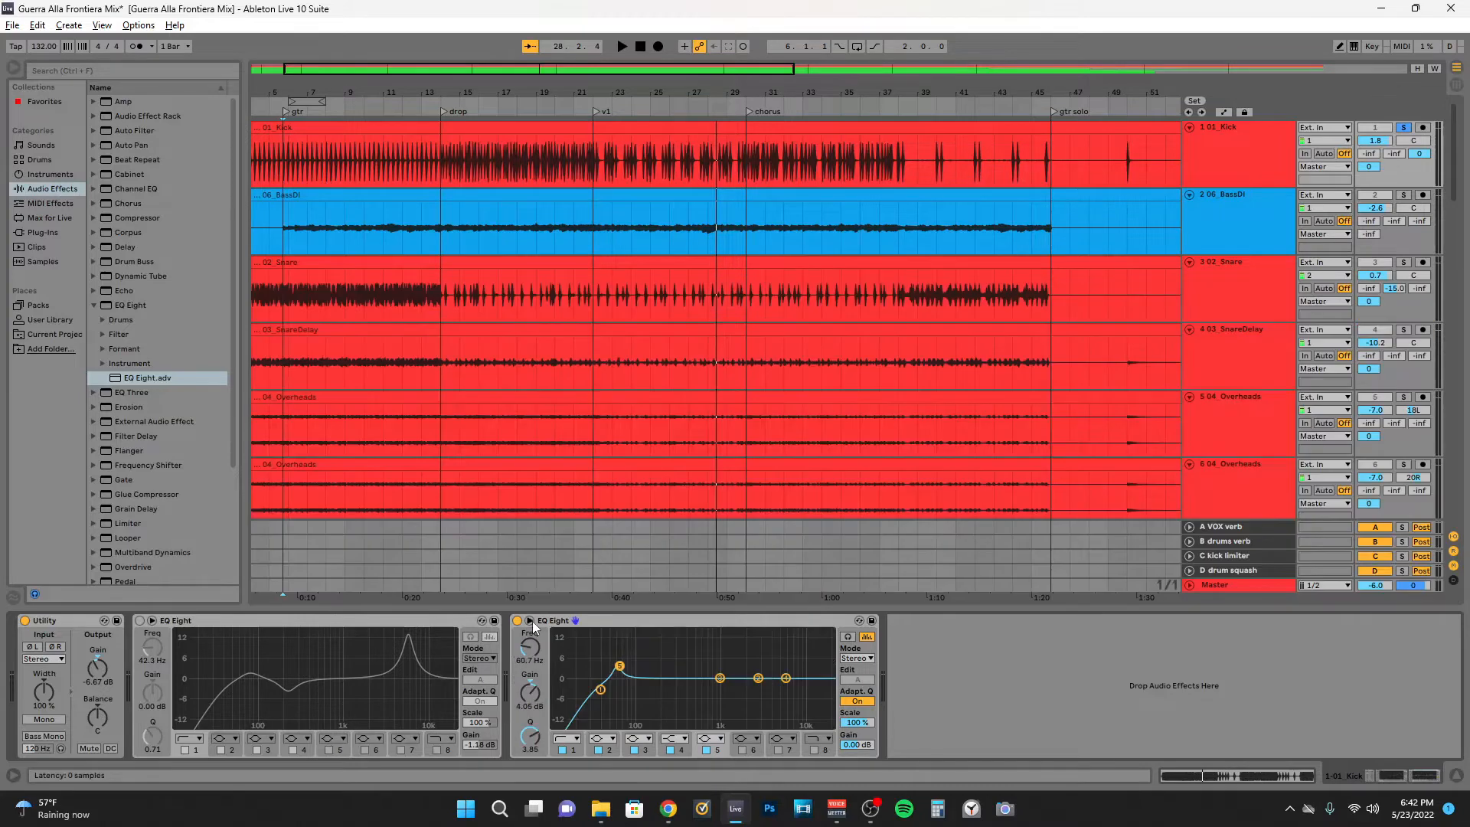
right_click(624, 625)
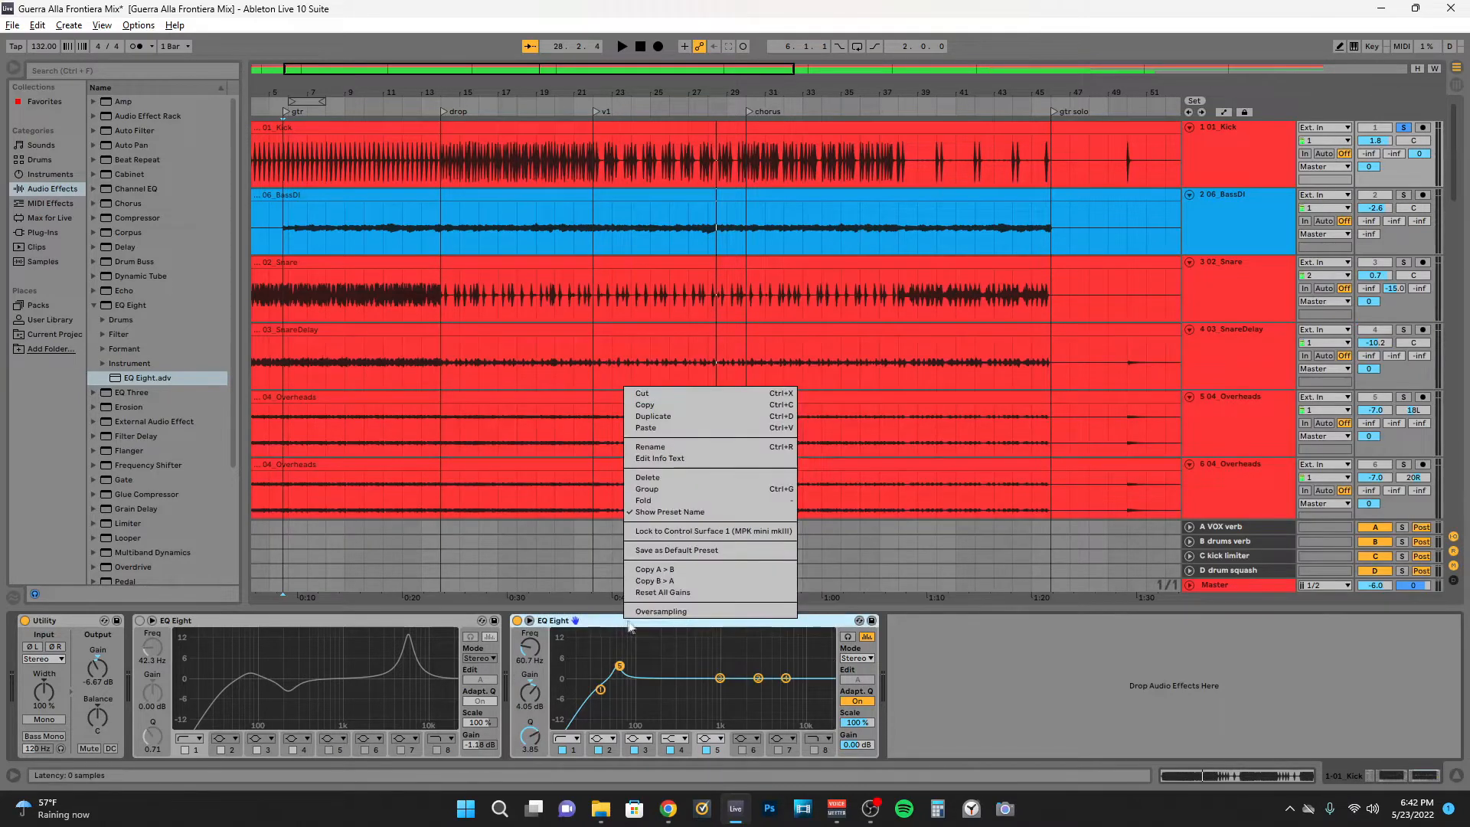
click(654, 407)
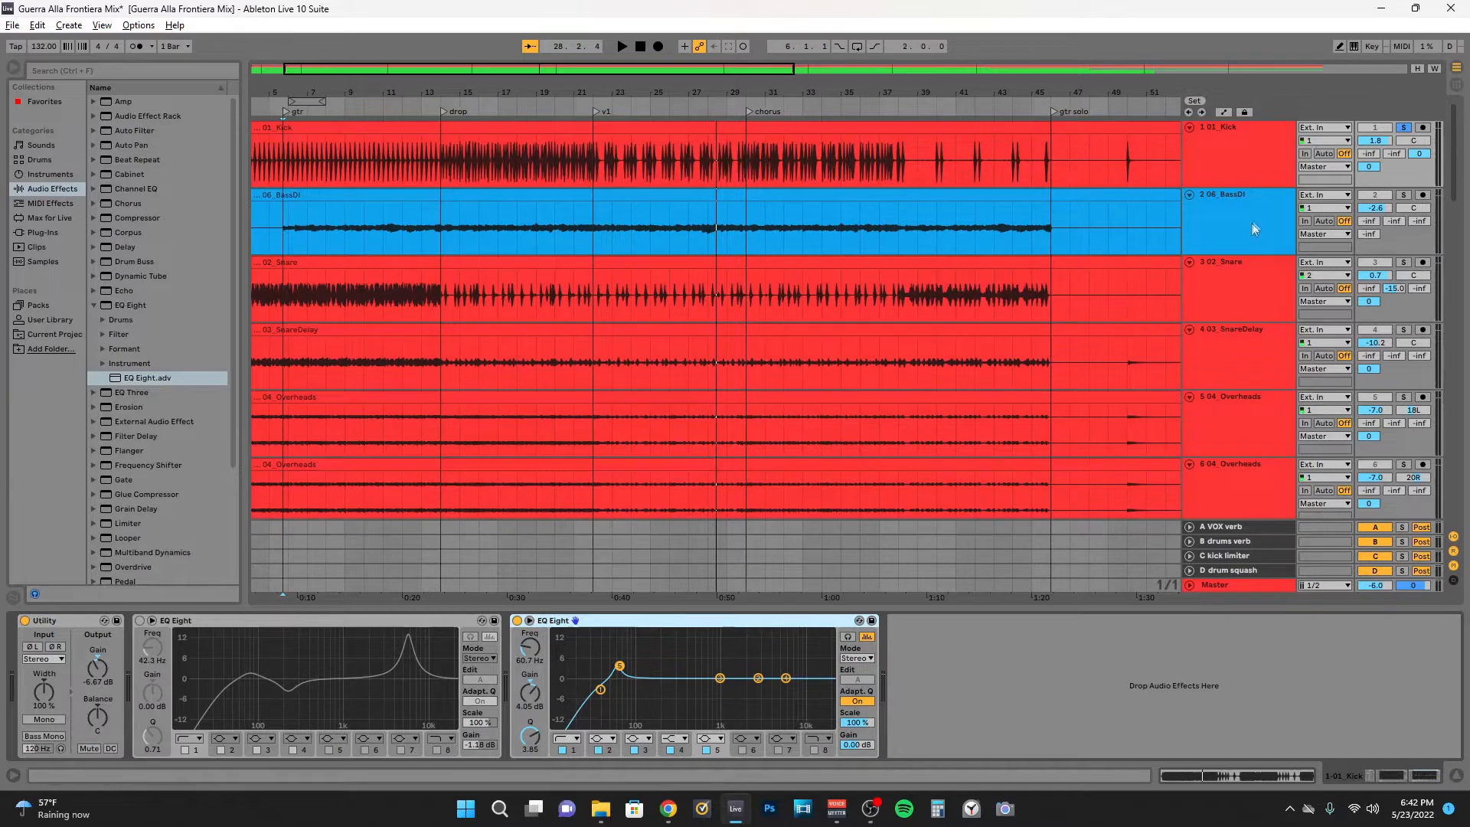
click(1253, 203)
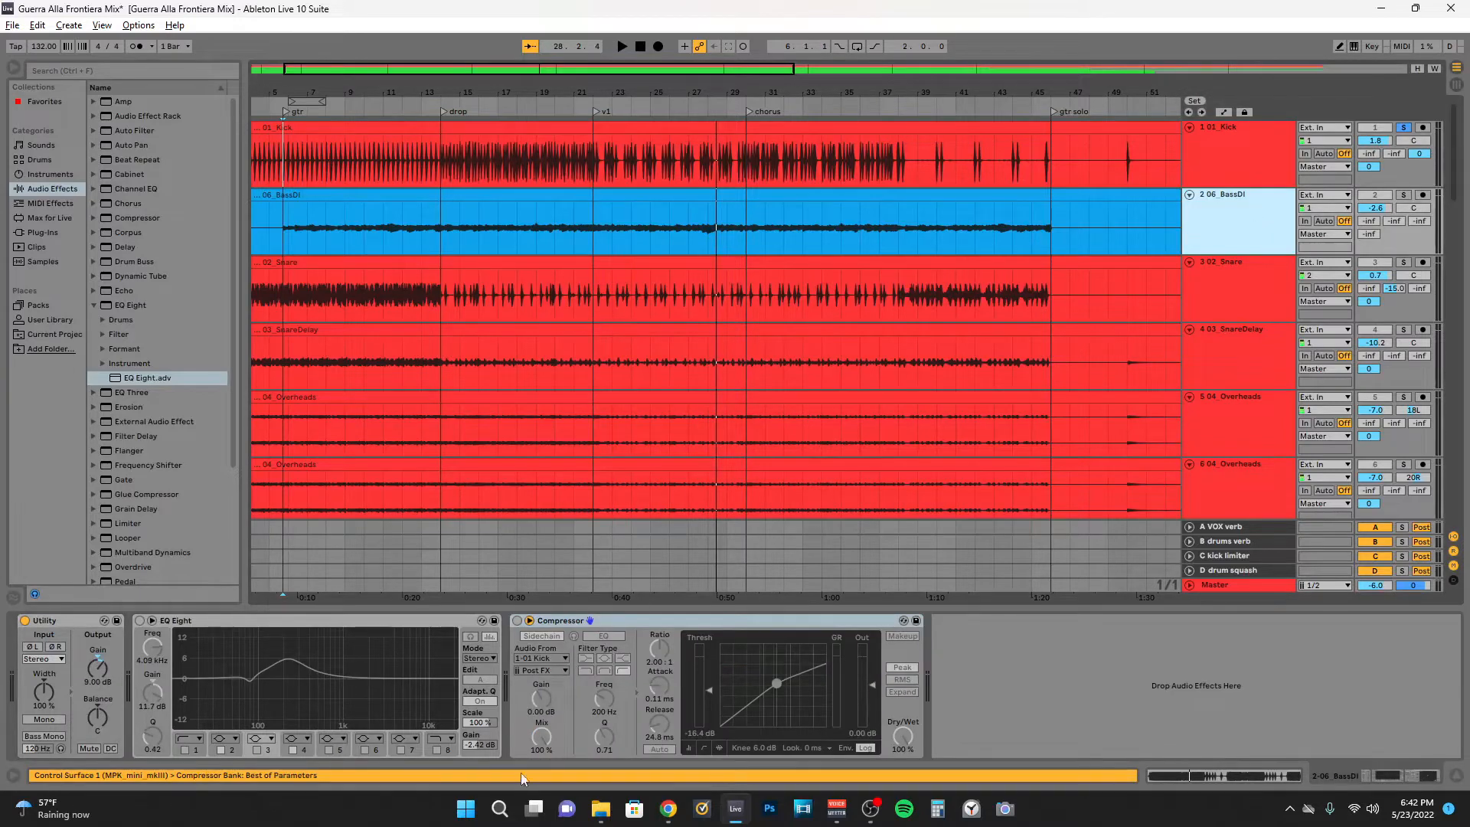
right_click(1029, 663)
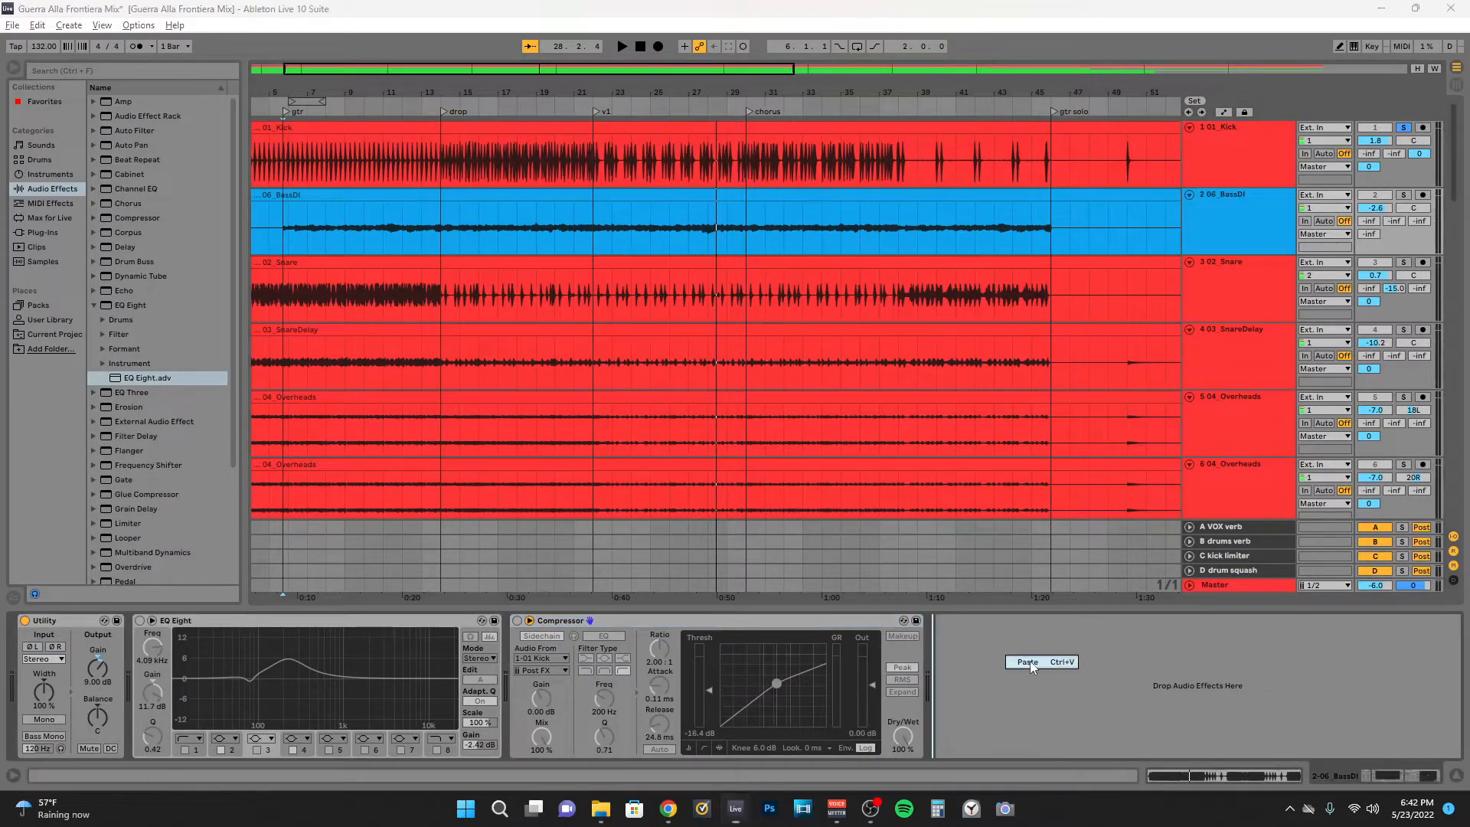
click(1029, 663)
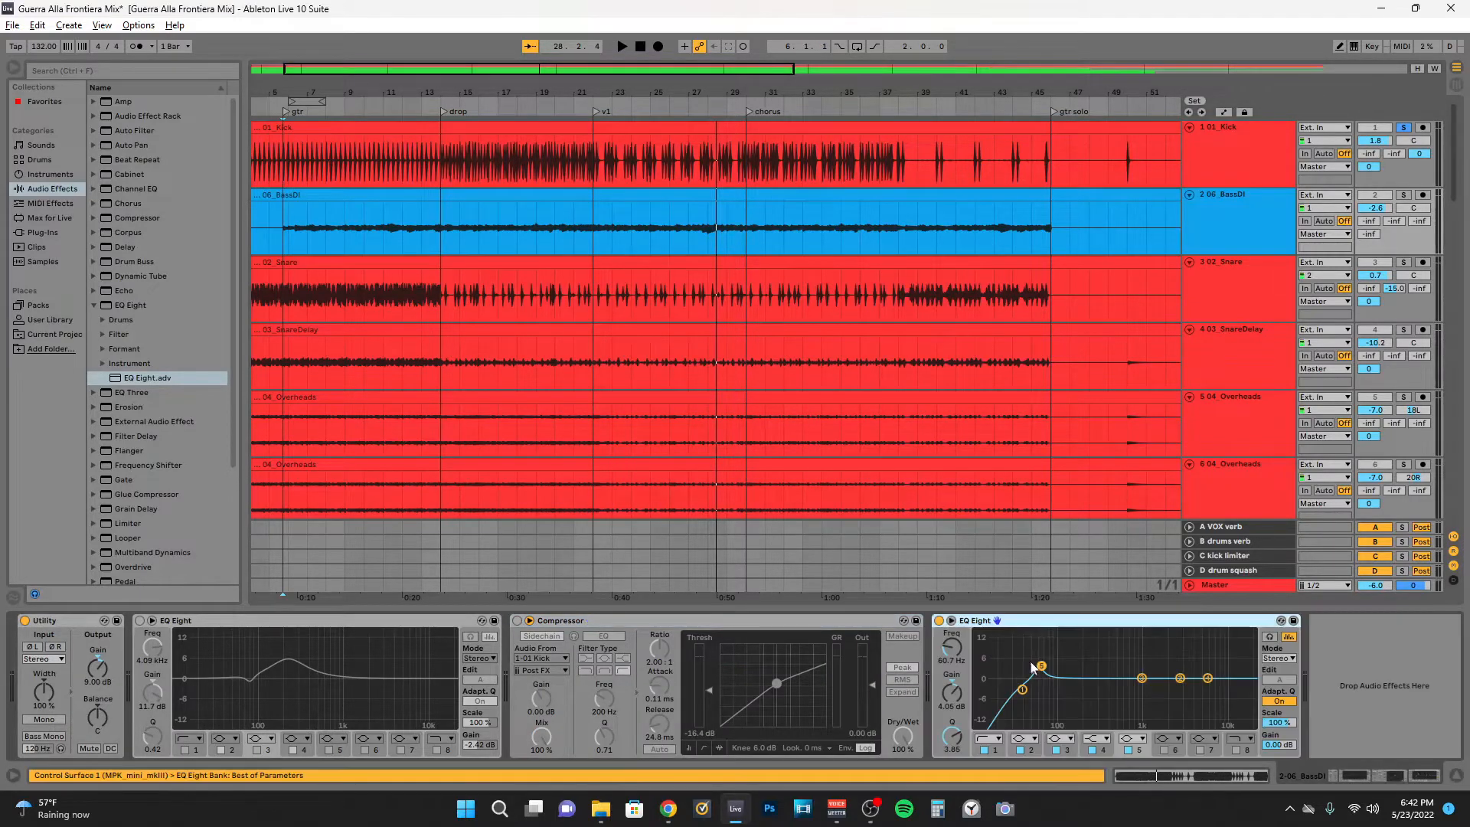
Change band 1 of the bass's pasted EQ Eight from low cut to bell, and expand the EQ's view
click(998, 743)
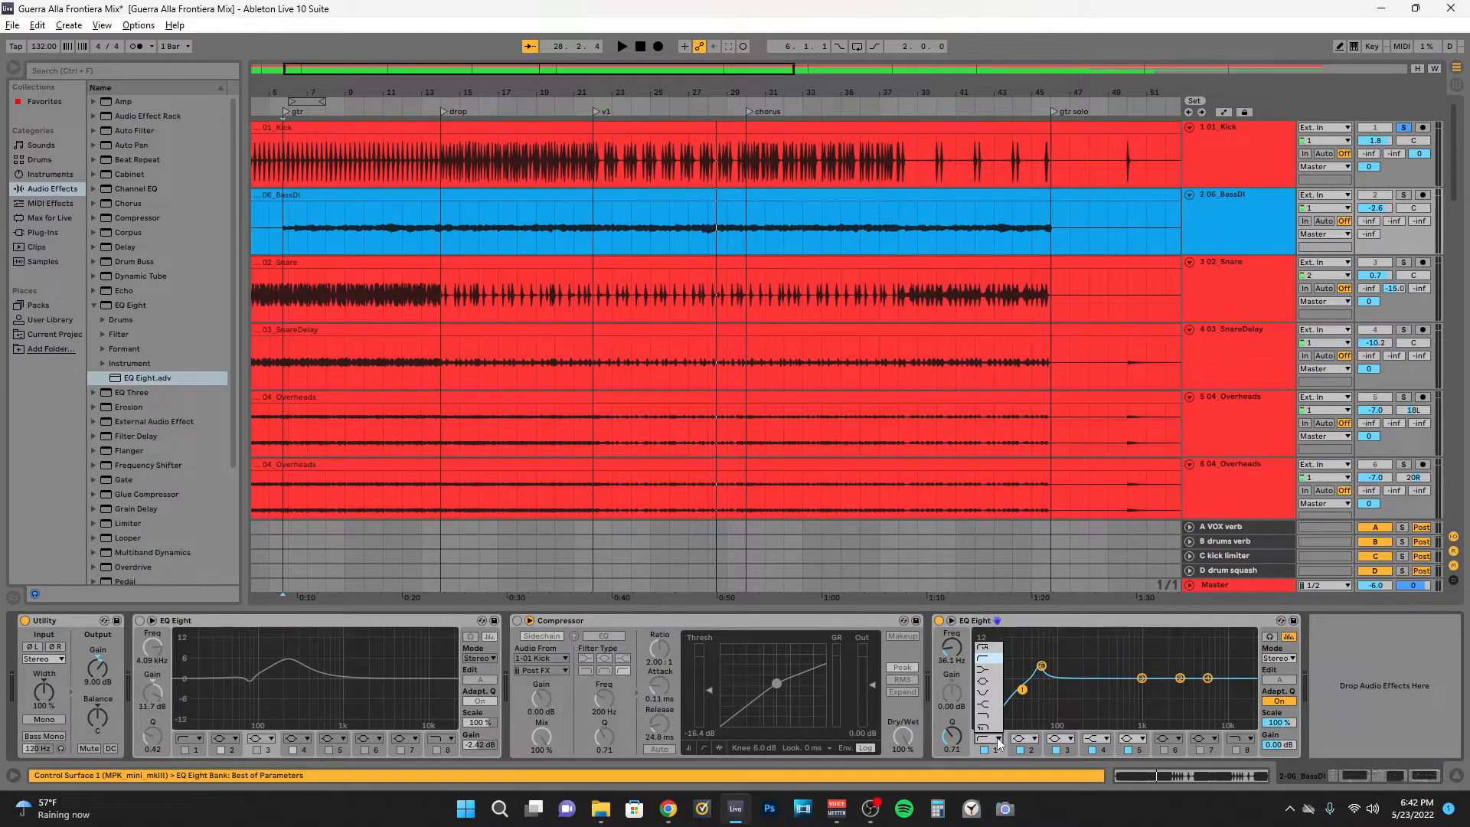
click(985, 682)
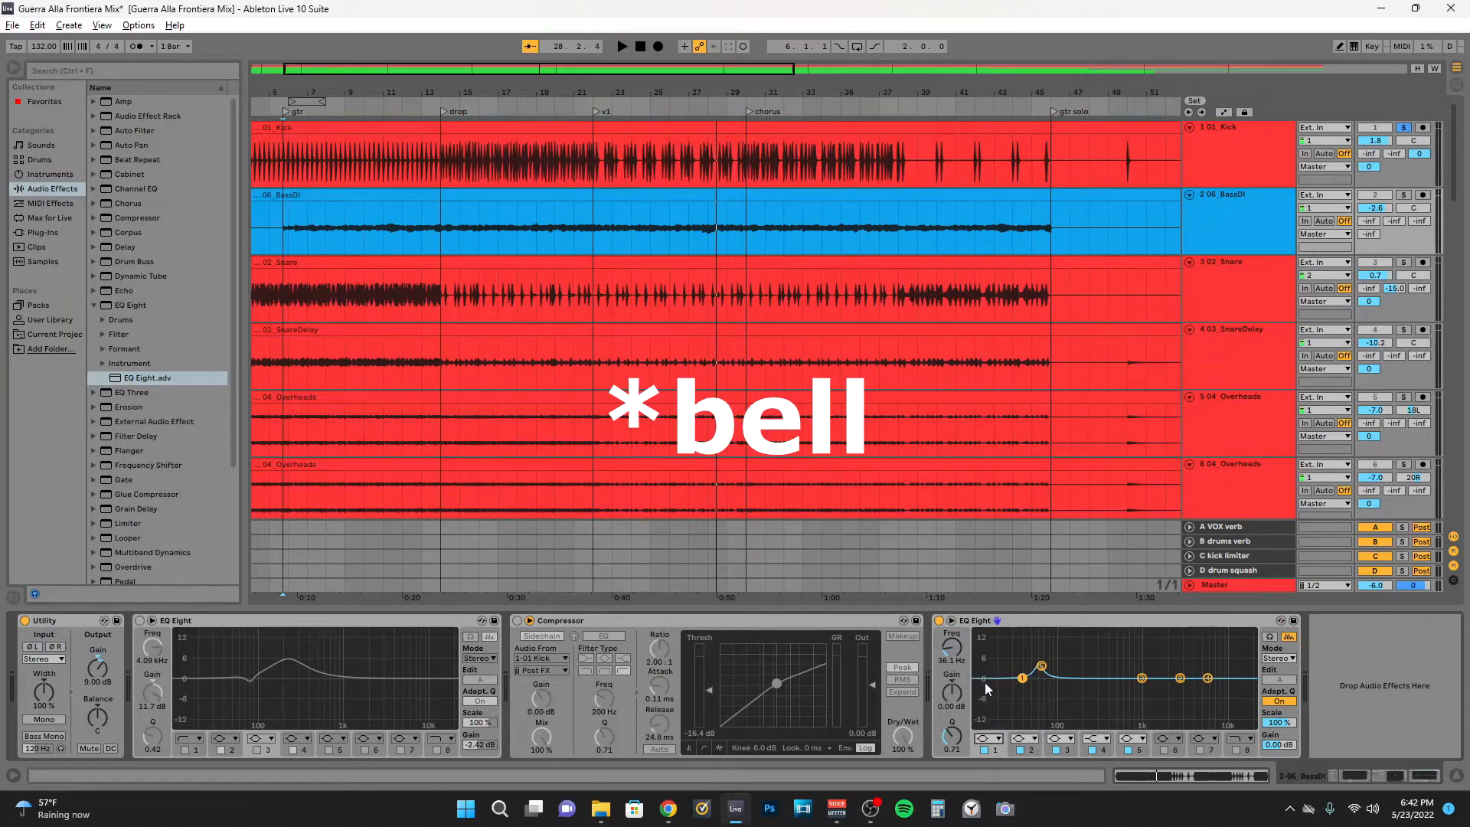
click(951, 621)
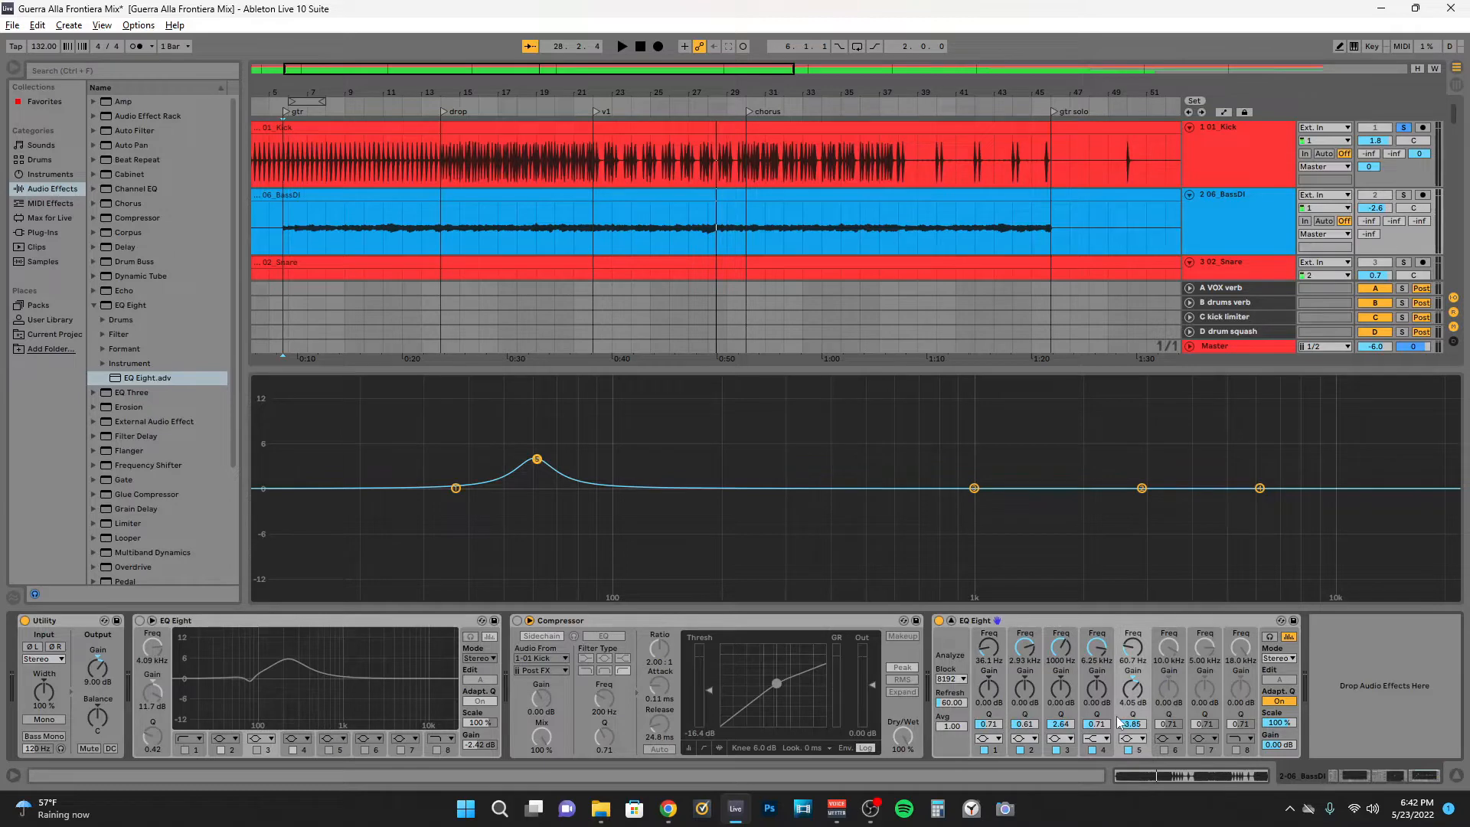
Solo the bass alongside the kick, and make band 5 of the bass's EQ Eight a 4.05 dB cut with a Q of 12.5
click(1262, 222)
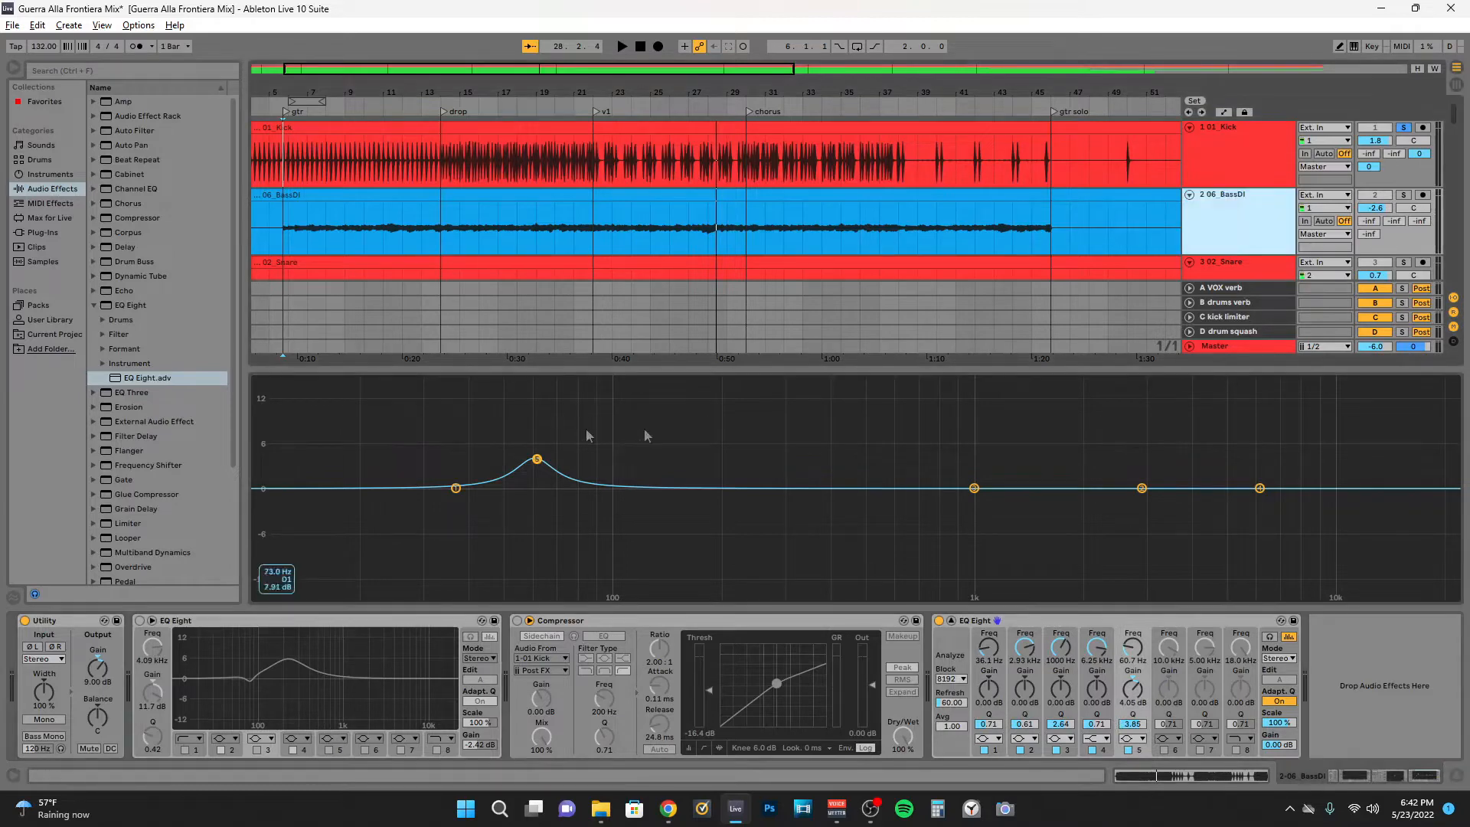
ctrl+click(1403, 196)
click(1245, 224)
drag(1133, 725, 1133, 716)
drag(1132, 725, 1133, 712)
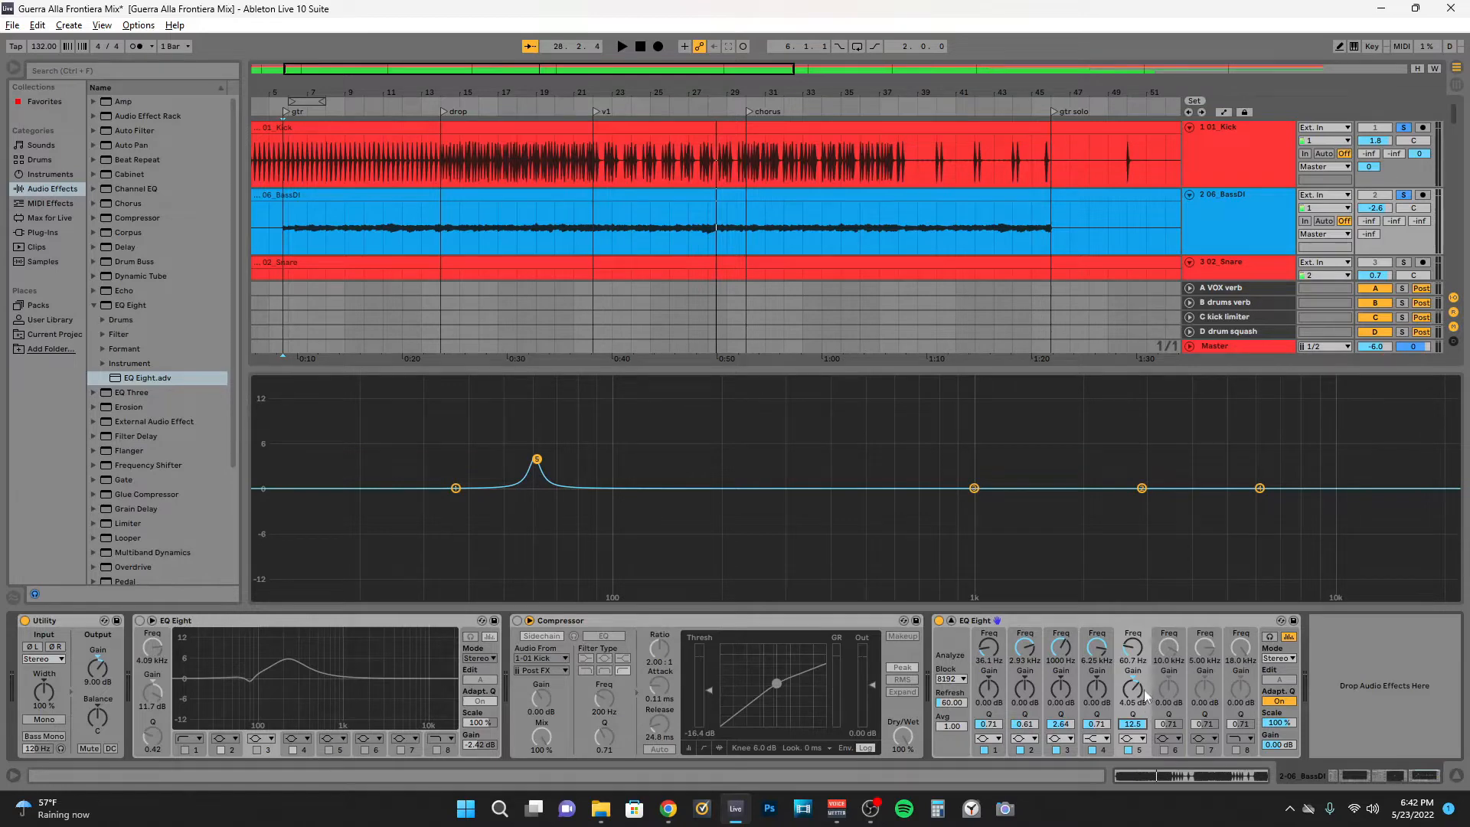
drag(1132, 688, 1132, 710)
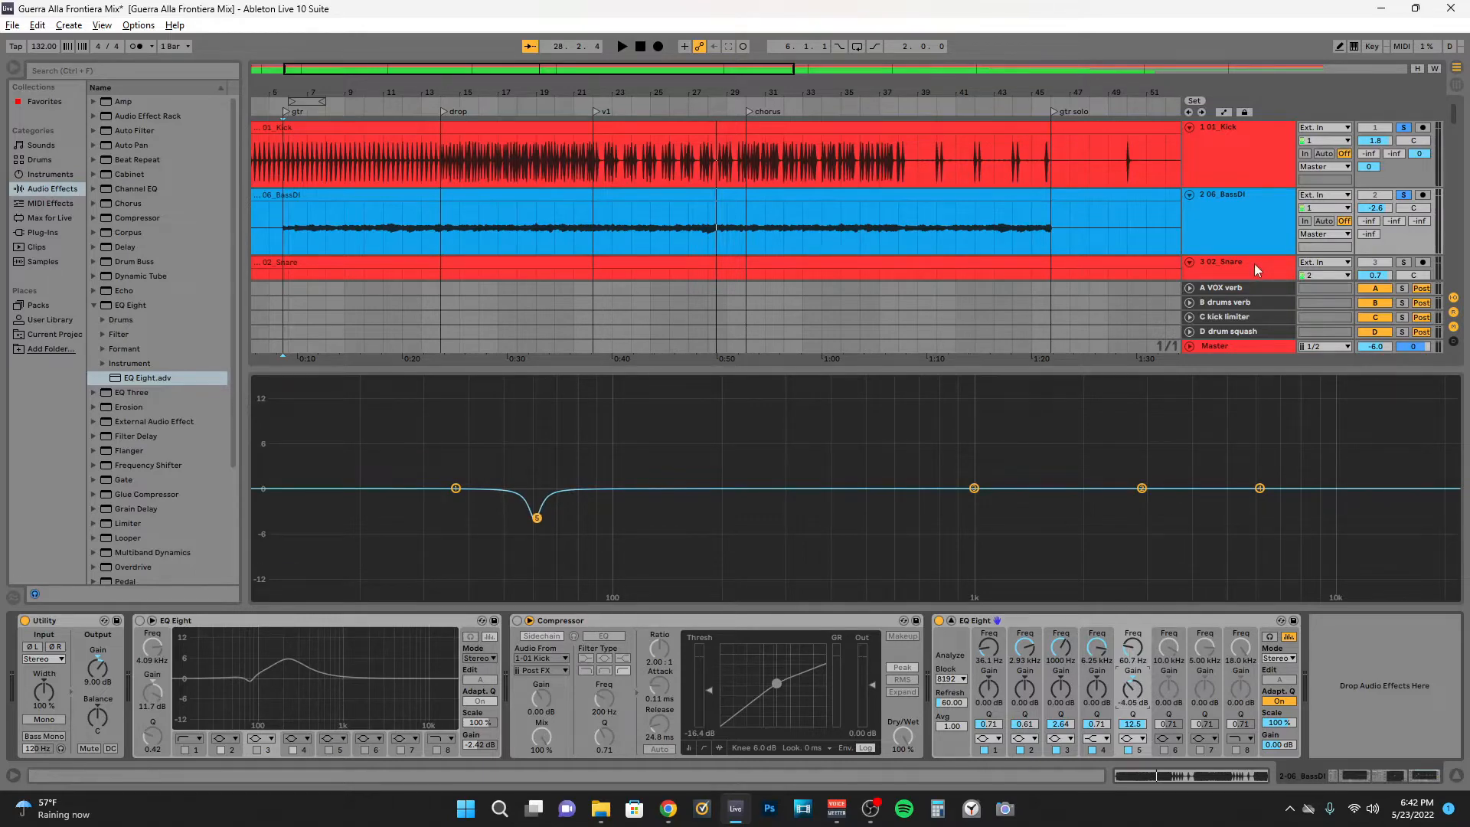
Play the soloed kick and bass, comparing the sound with both new EQ Eights bypassed and re-enabled
click(1242, 159)
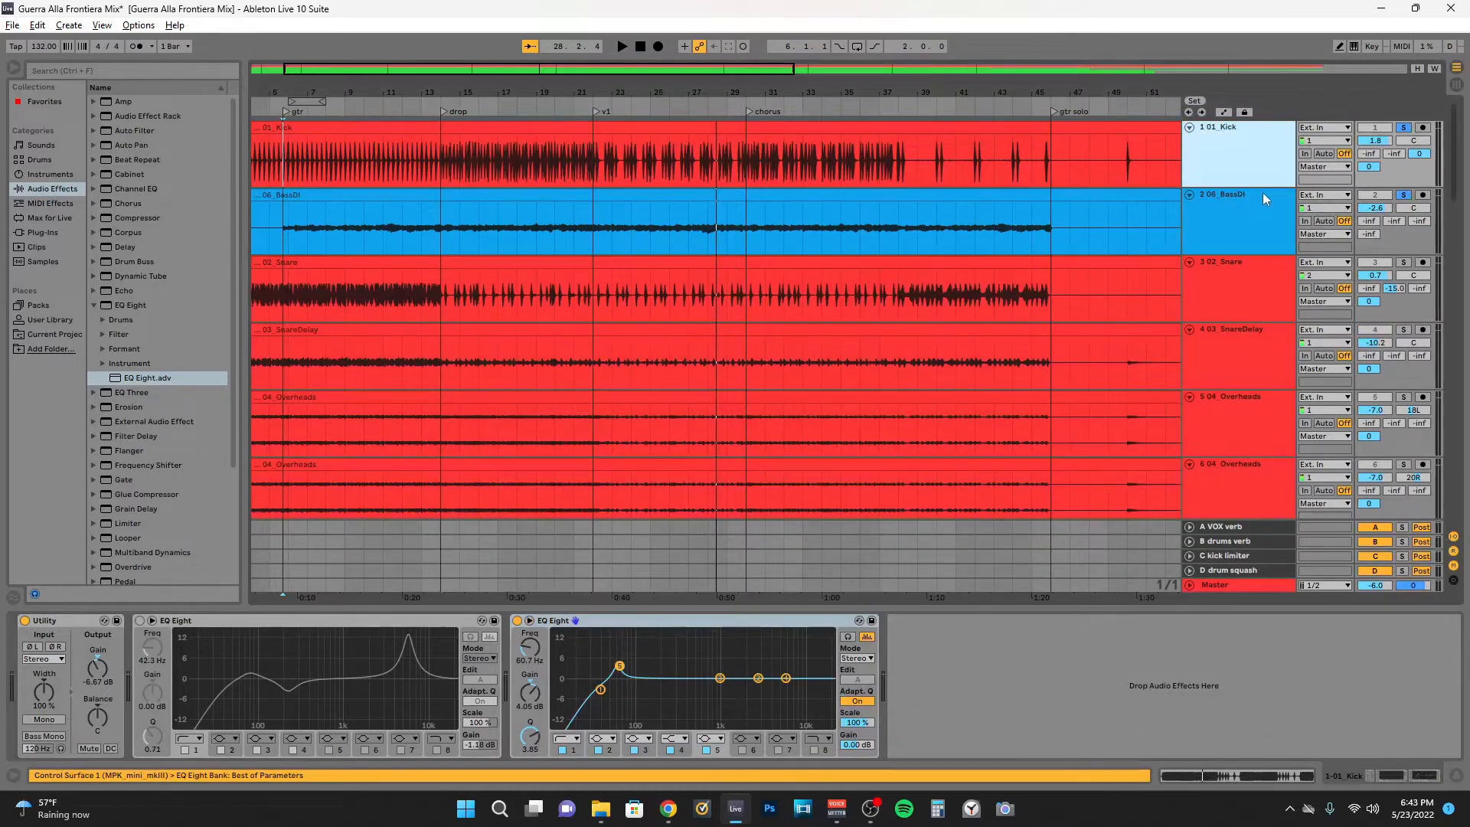
key(space)
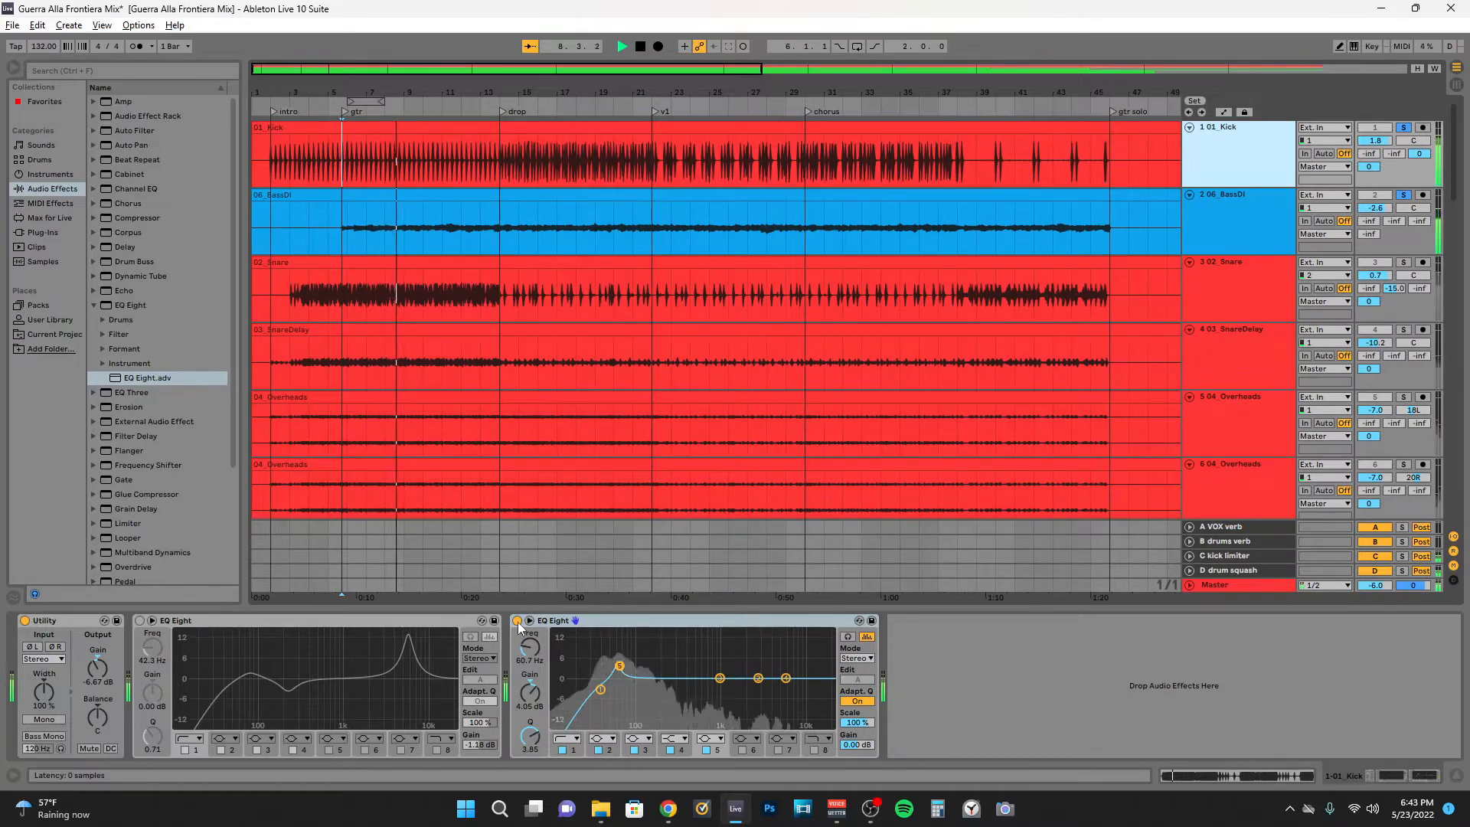
click(1224, 230)
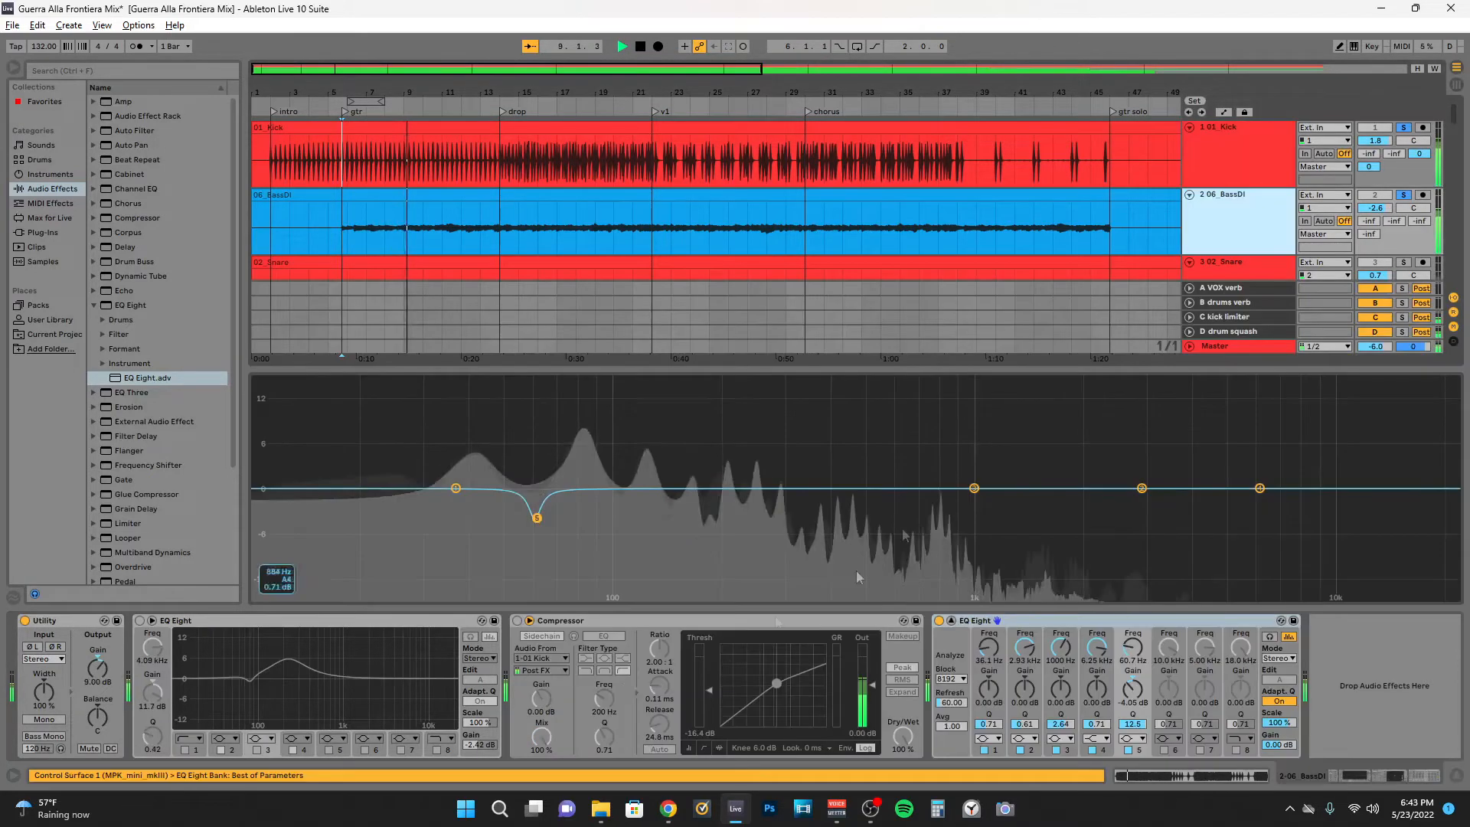
click(950, 622)
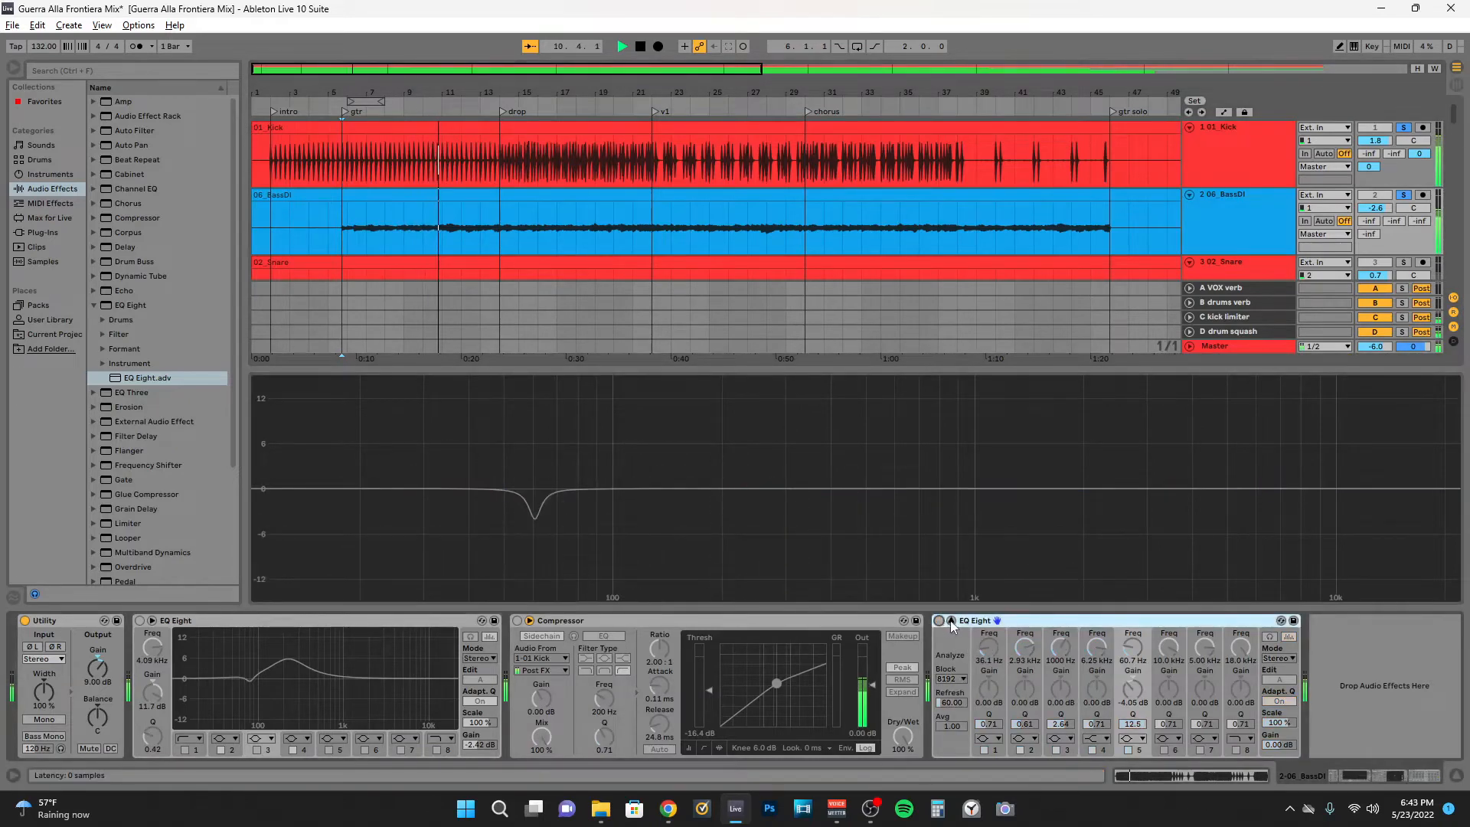
click(942, 624)
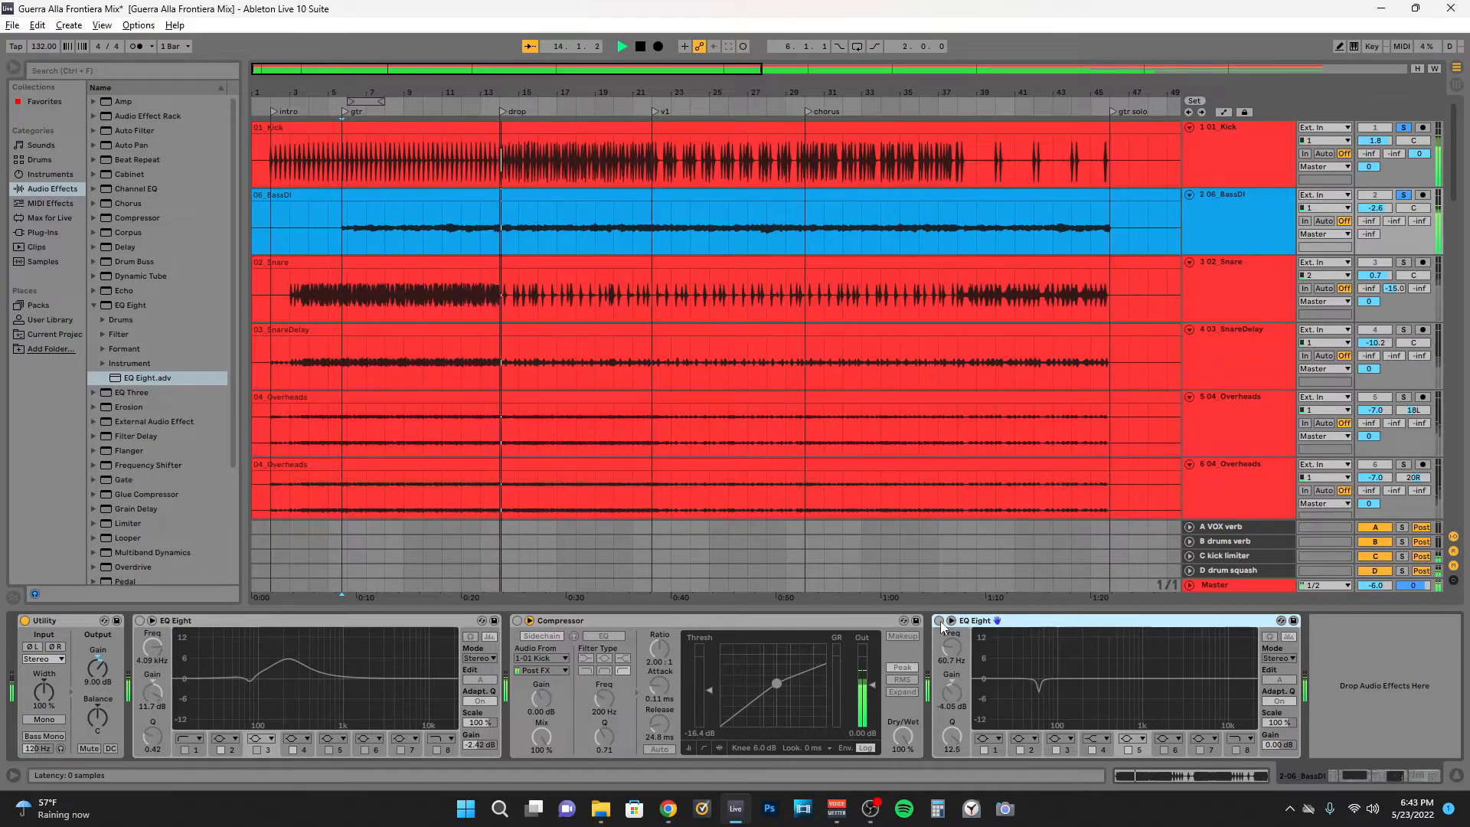
click(1270, 143)
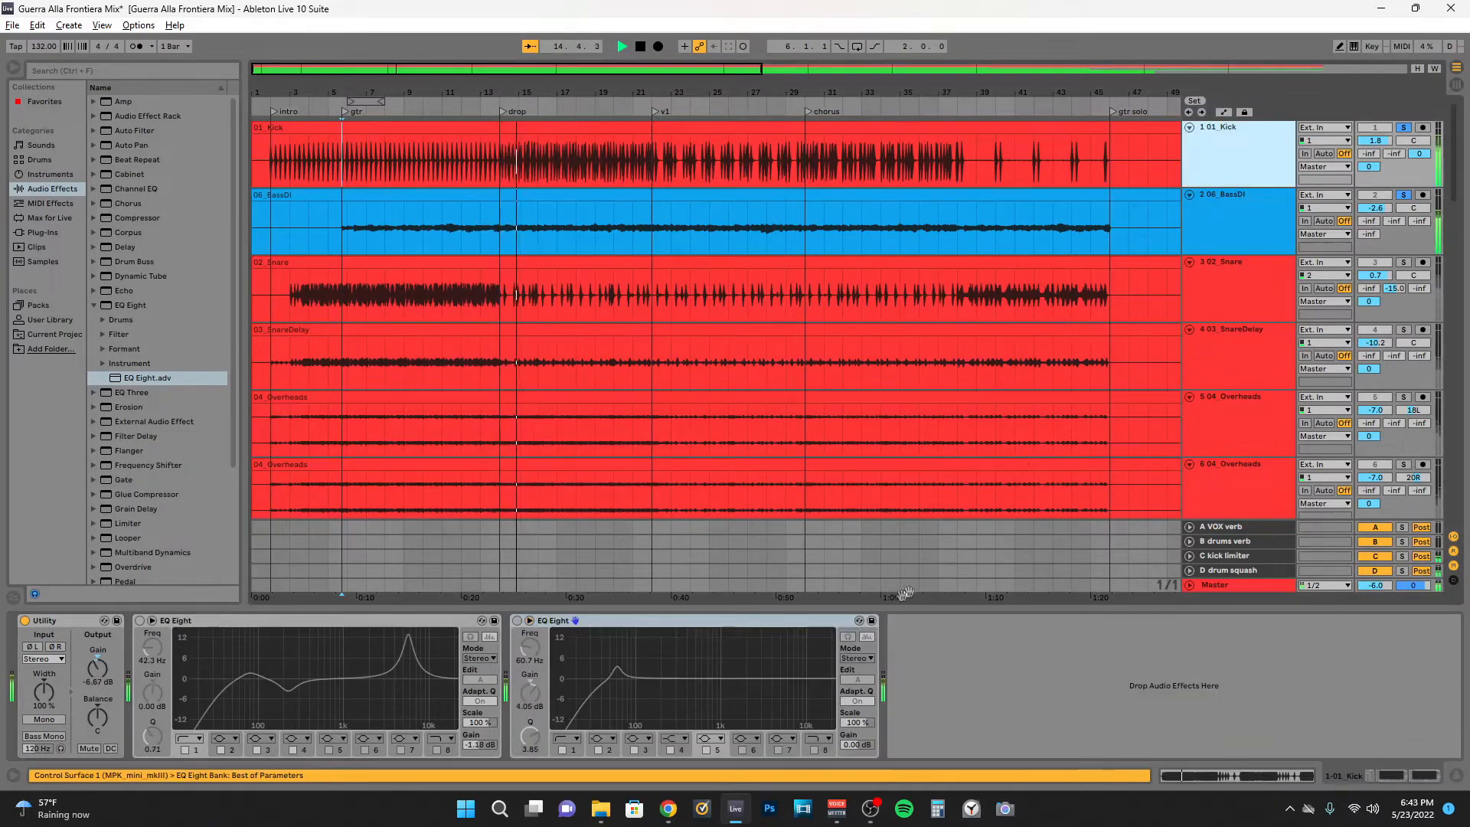
click(521, 621)
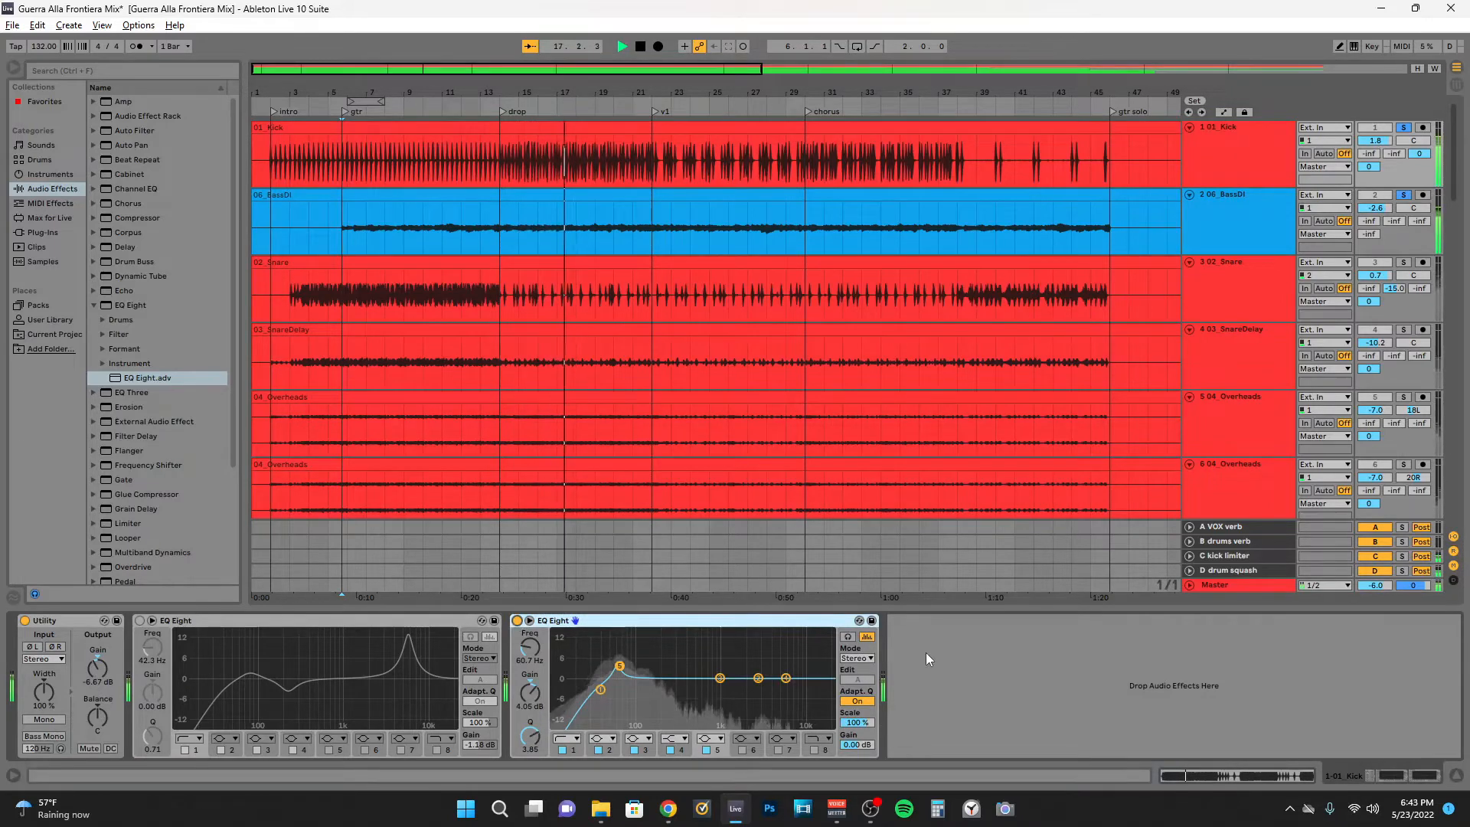
key(space)
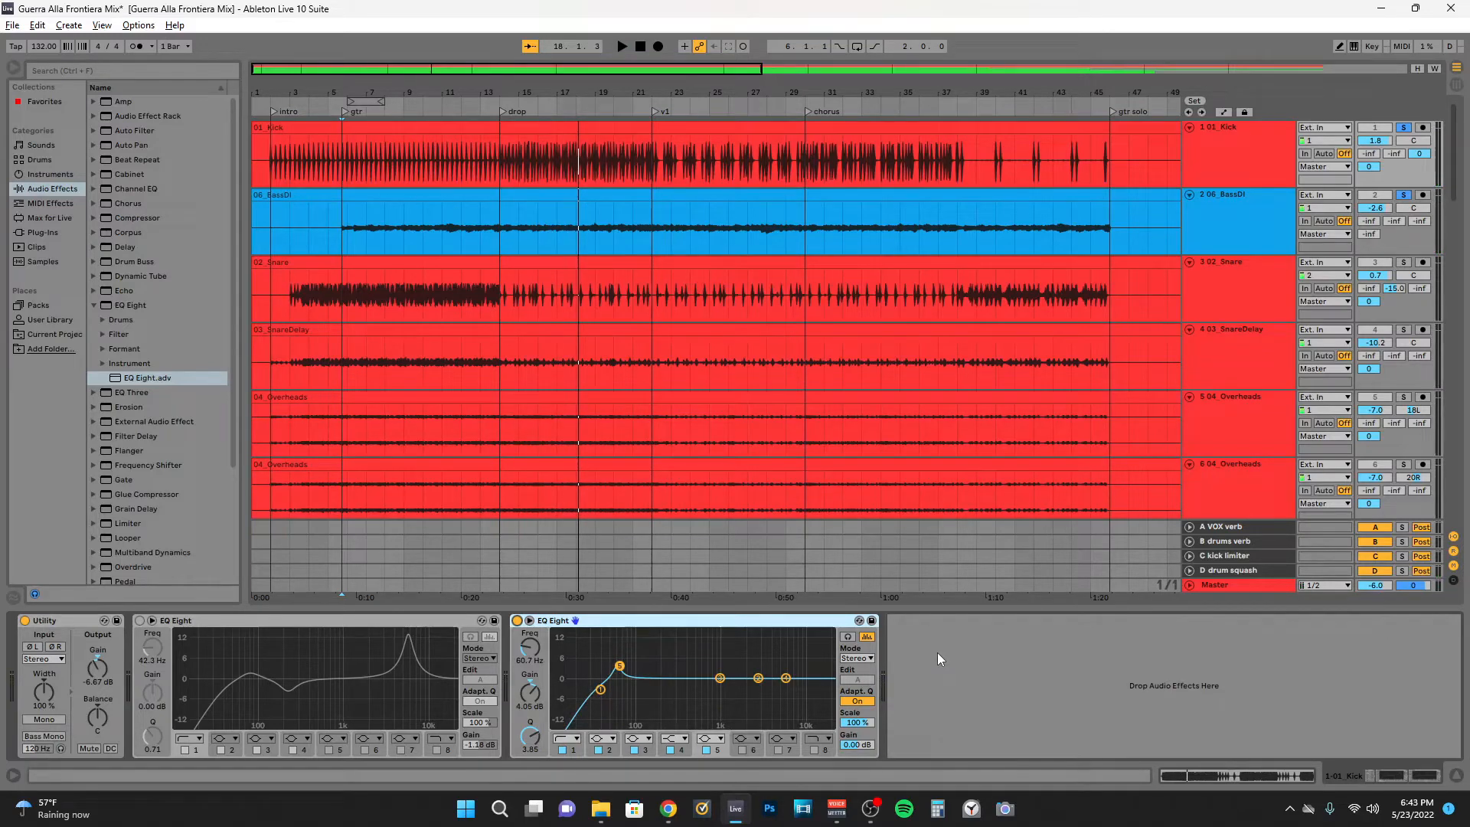
Show the new EQ Eight on the bass in expanded view and solo only the bass track
click(529, 621)
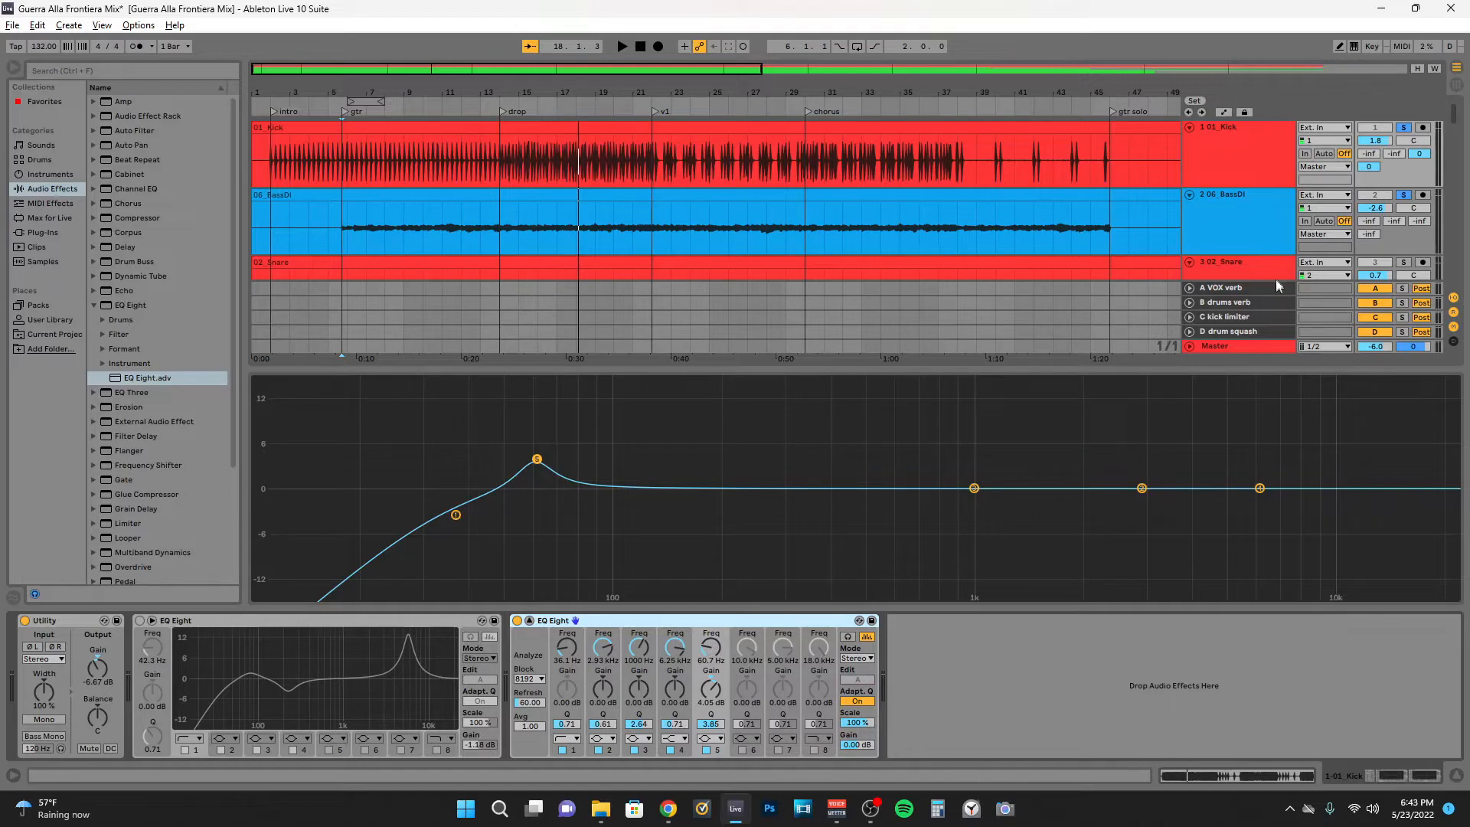
click(1251, 219)
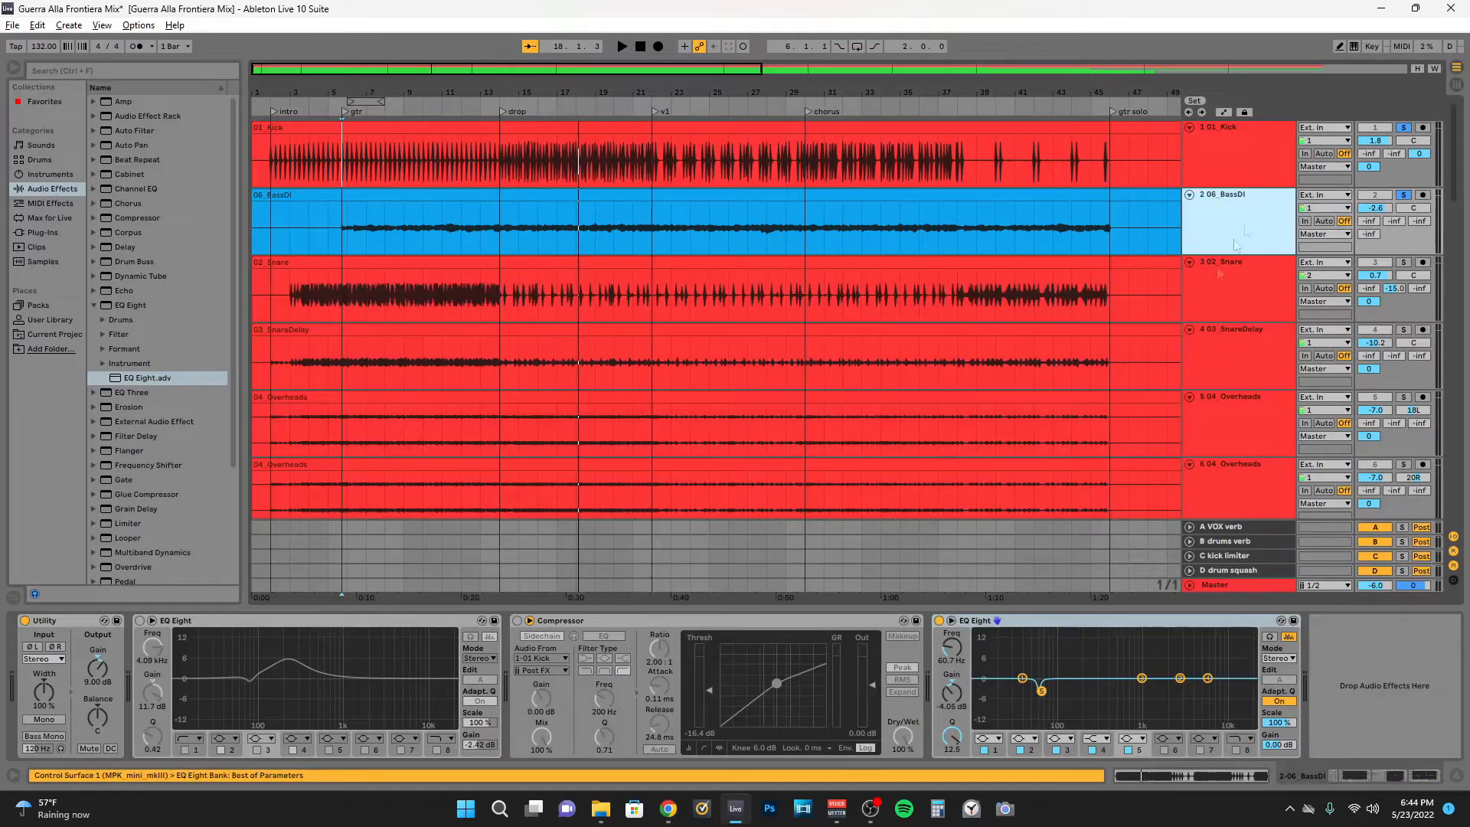
click(951, 620)
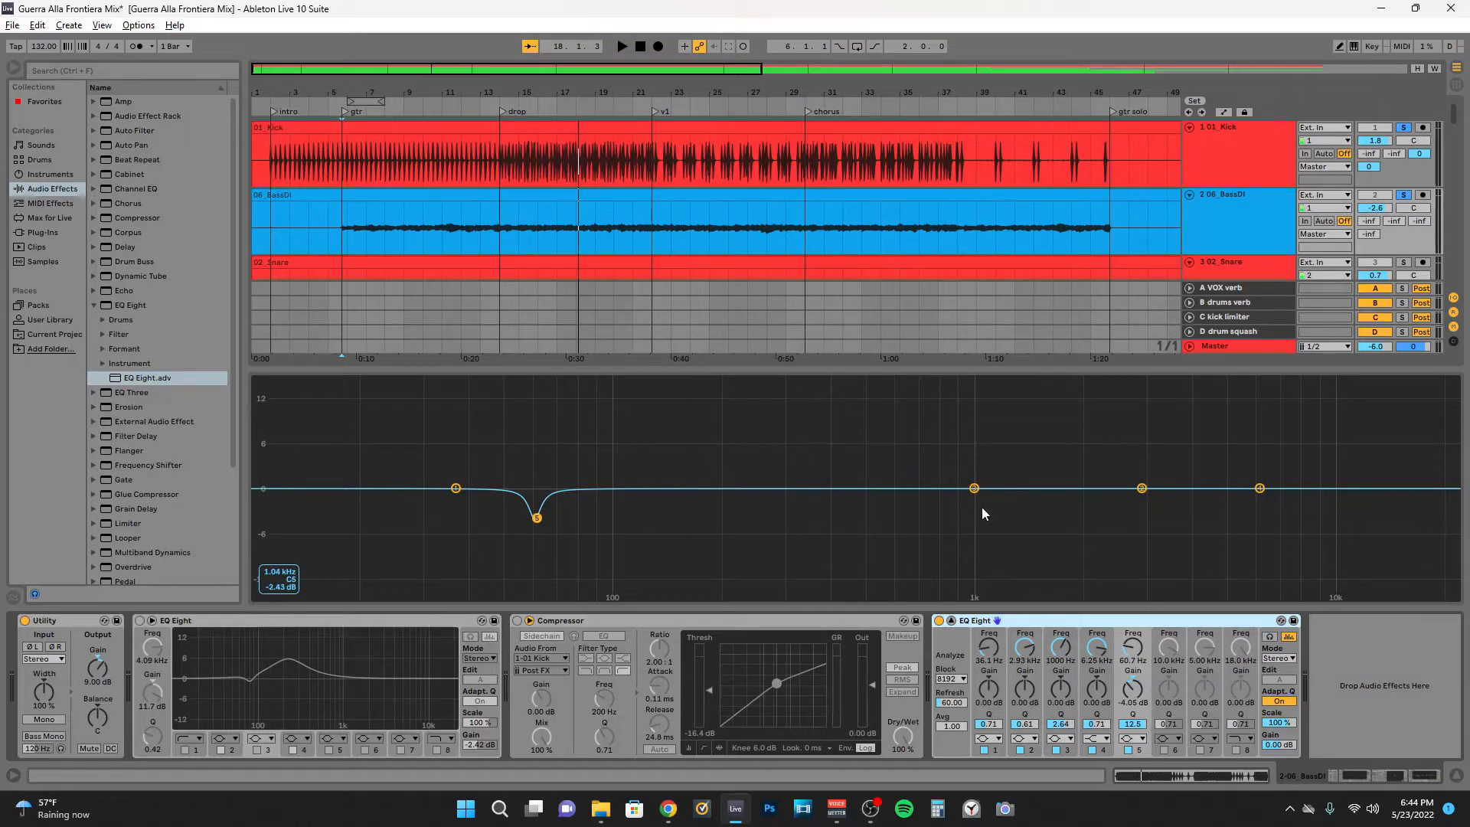
click(1407, 196)
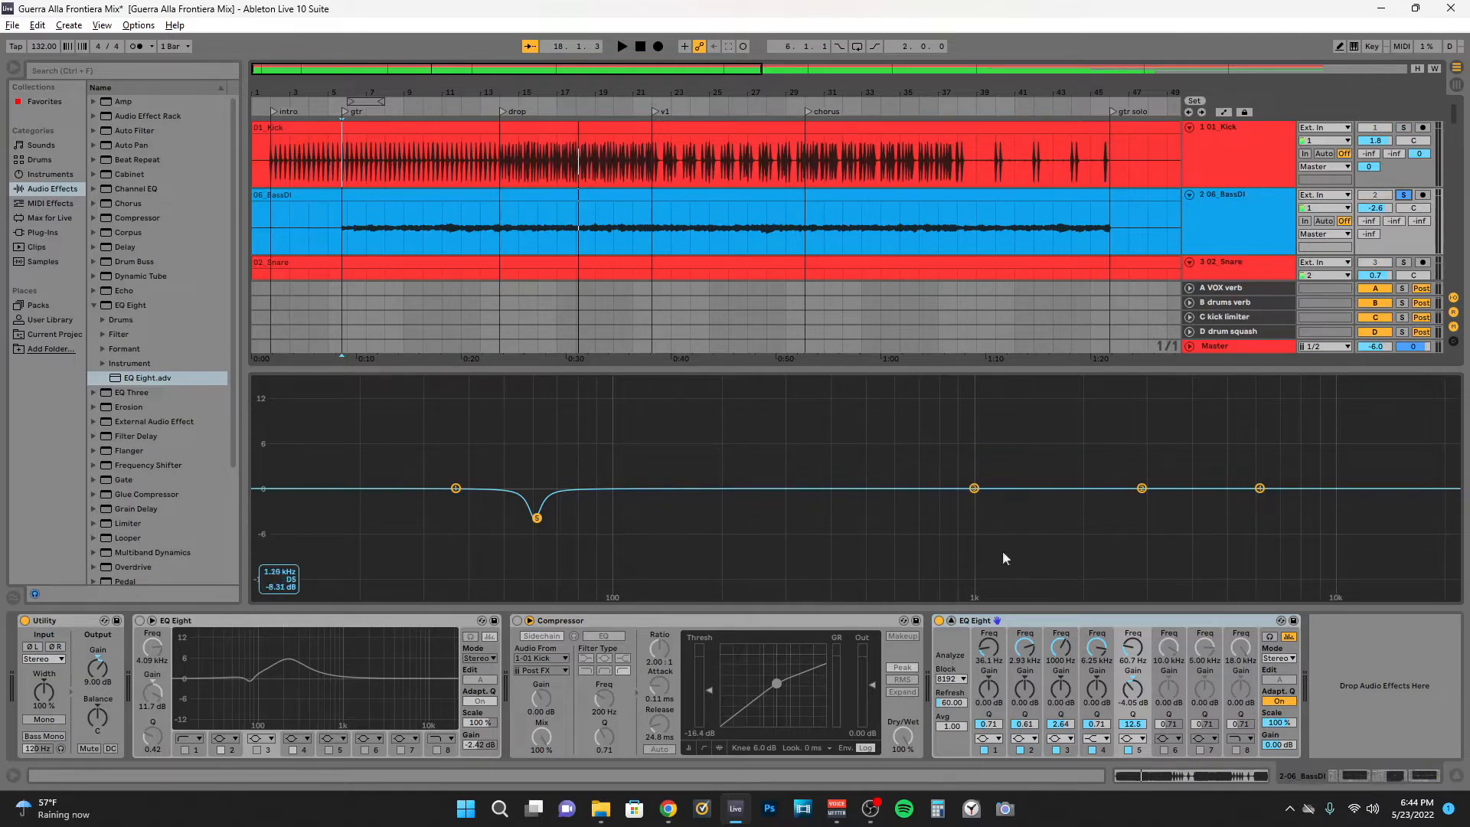
Boost band 3 of the bass's new EQ Eight by 6.67 dB with a Q of 1.24 at 156 Hz
drag(973, 488, 723, 444)
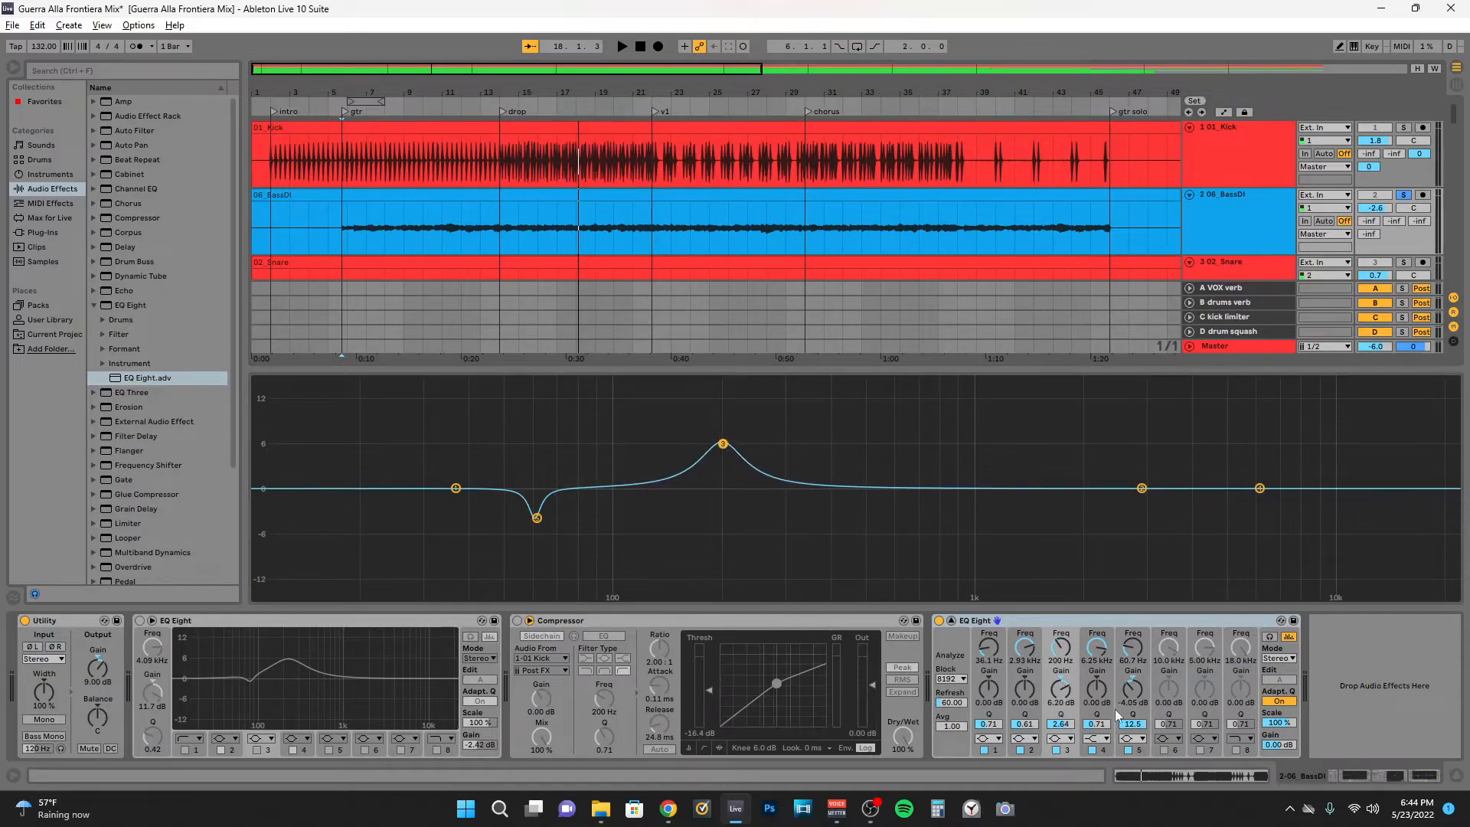
drag(1060, 724, 1061, 764)
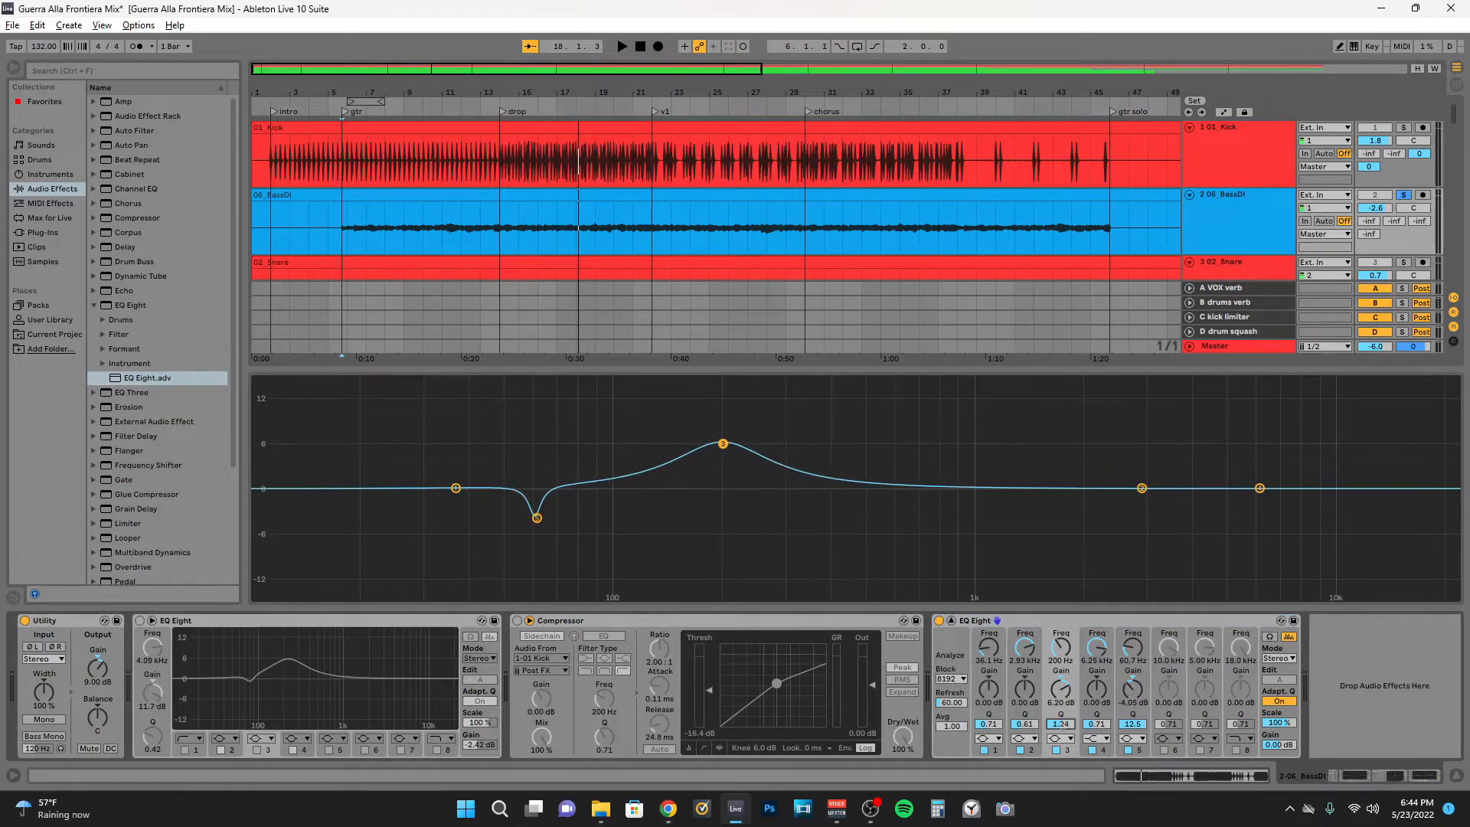
drag(1067, 695, 1067, 692)
mouse_move(1061, 648)
mouse_down()
mouse_move(1060, 664)
mouse_move(1061, 629)
mouse_move(1060, 662)
mouse_move(1060, 646)
mouse_up()
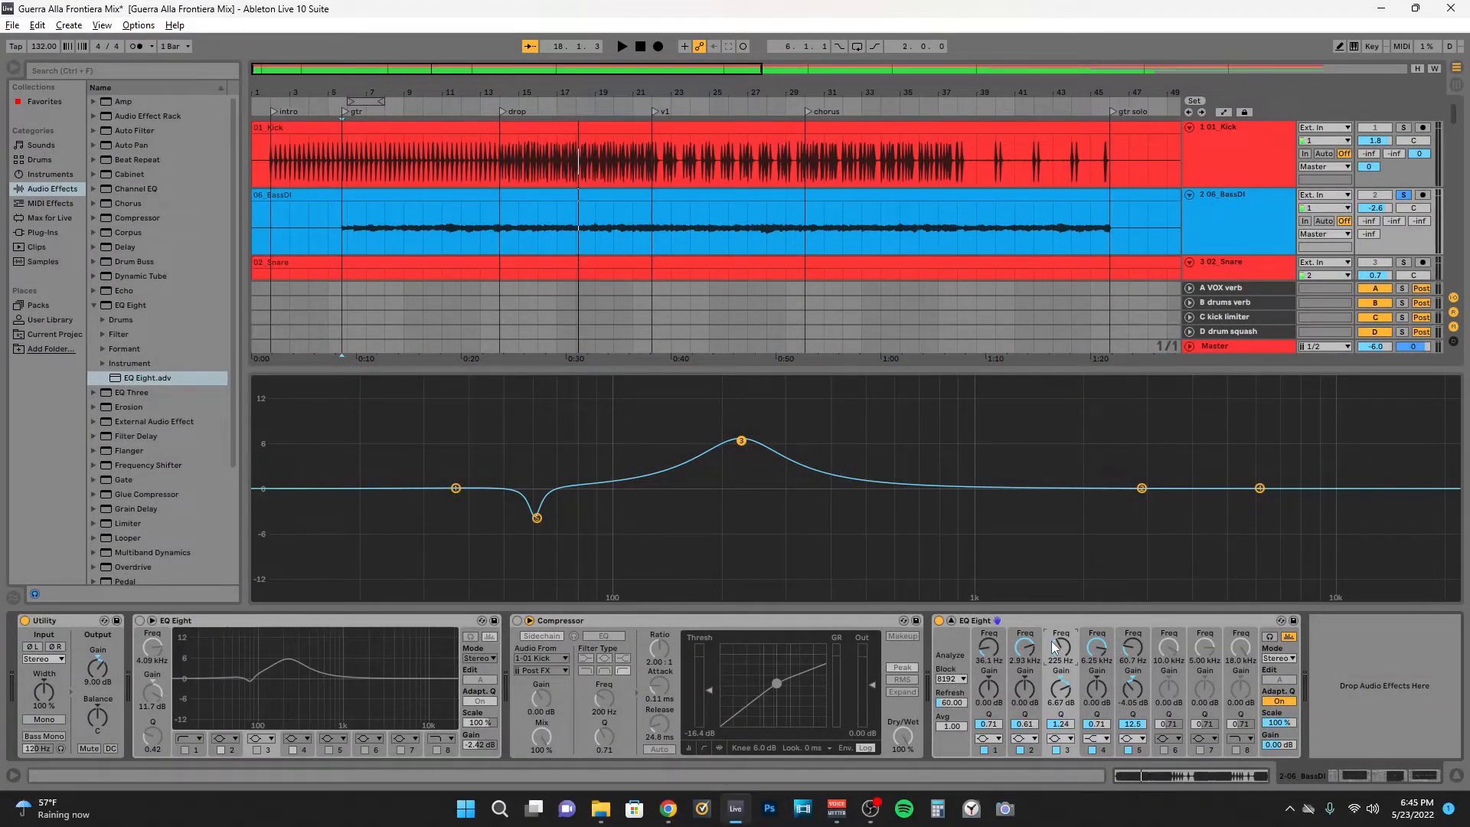
mouse_move(1055, 647)
mouse_down()
mouse_move(1055, 704)
mouse_move(1055, 630)
mouse_move(1055, 653)
mouse_up()
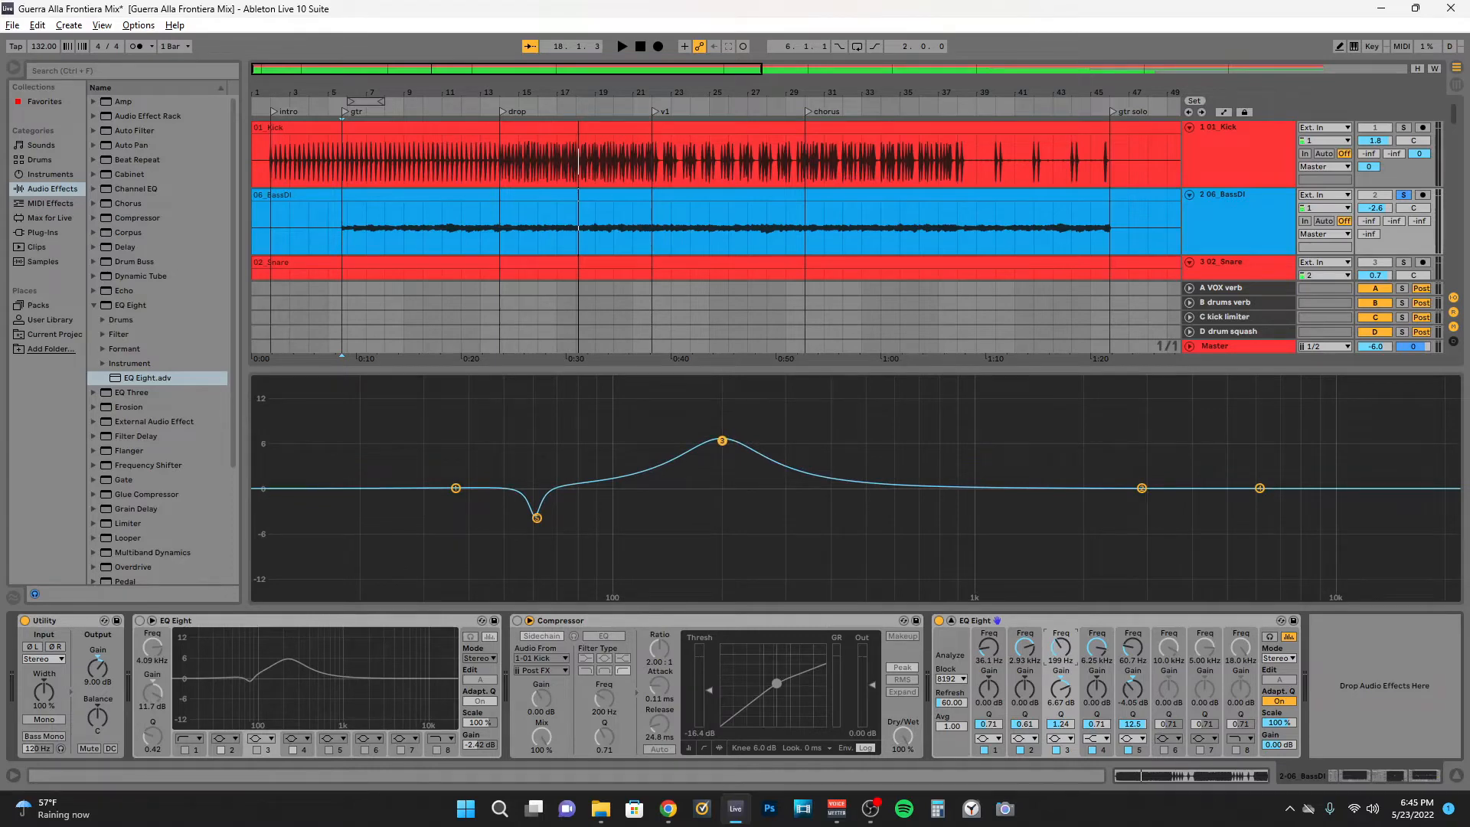
drag(1055, 653, 1055, 670)
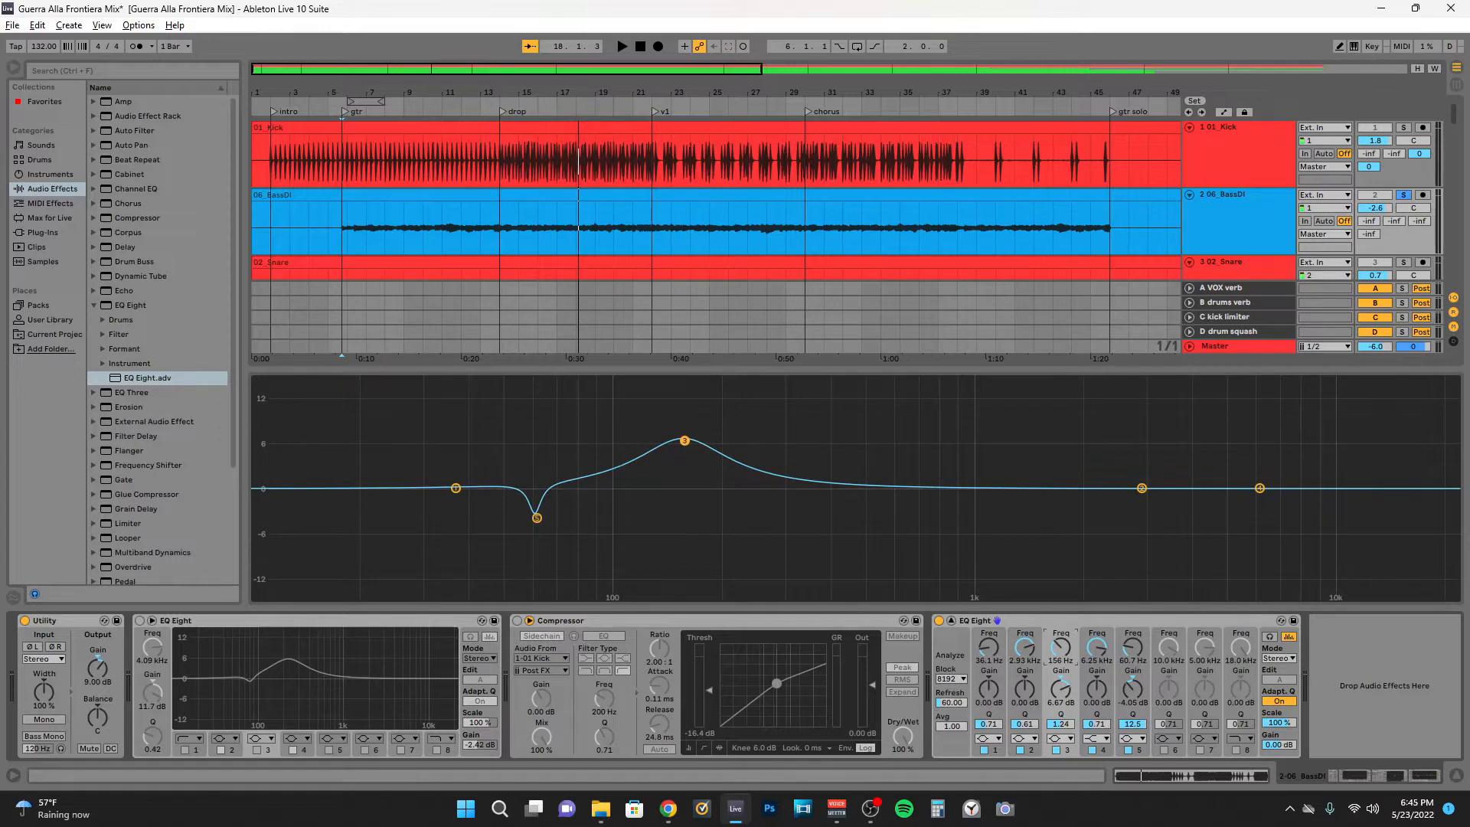
Tune band 3 of the bass's EQ Eight during playback to 367 Hz with 5.24 dB of gain
key(space)
drag(1055, 670, 1055, 646)
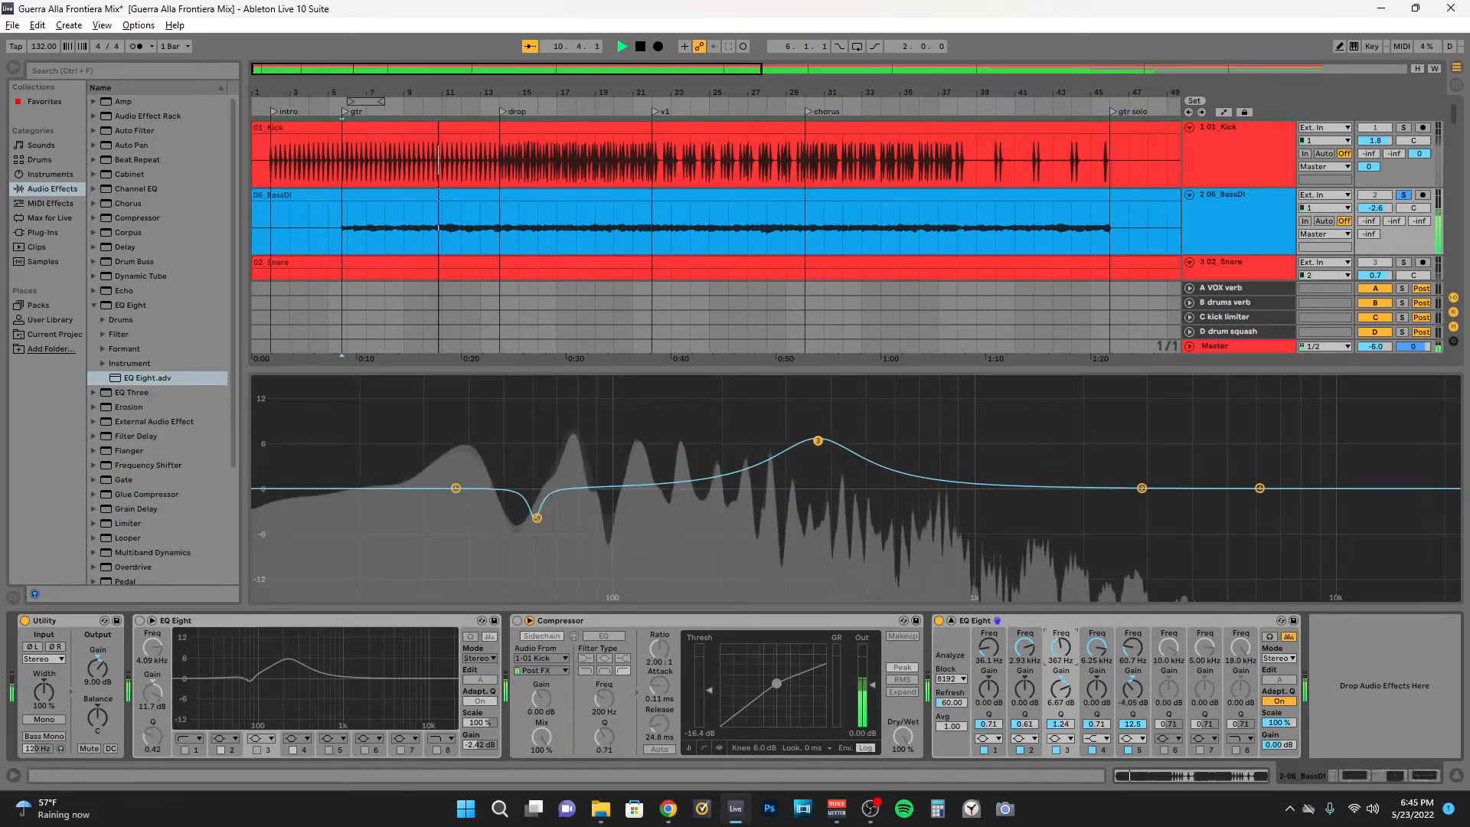
drag(1061, 689, 1061, 697)
key(space)
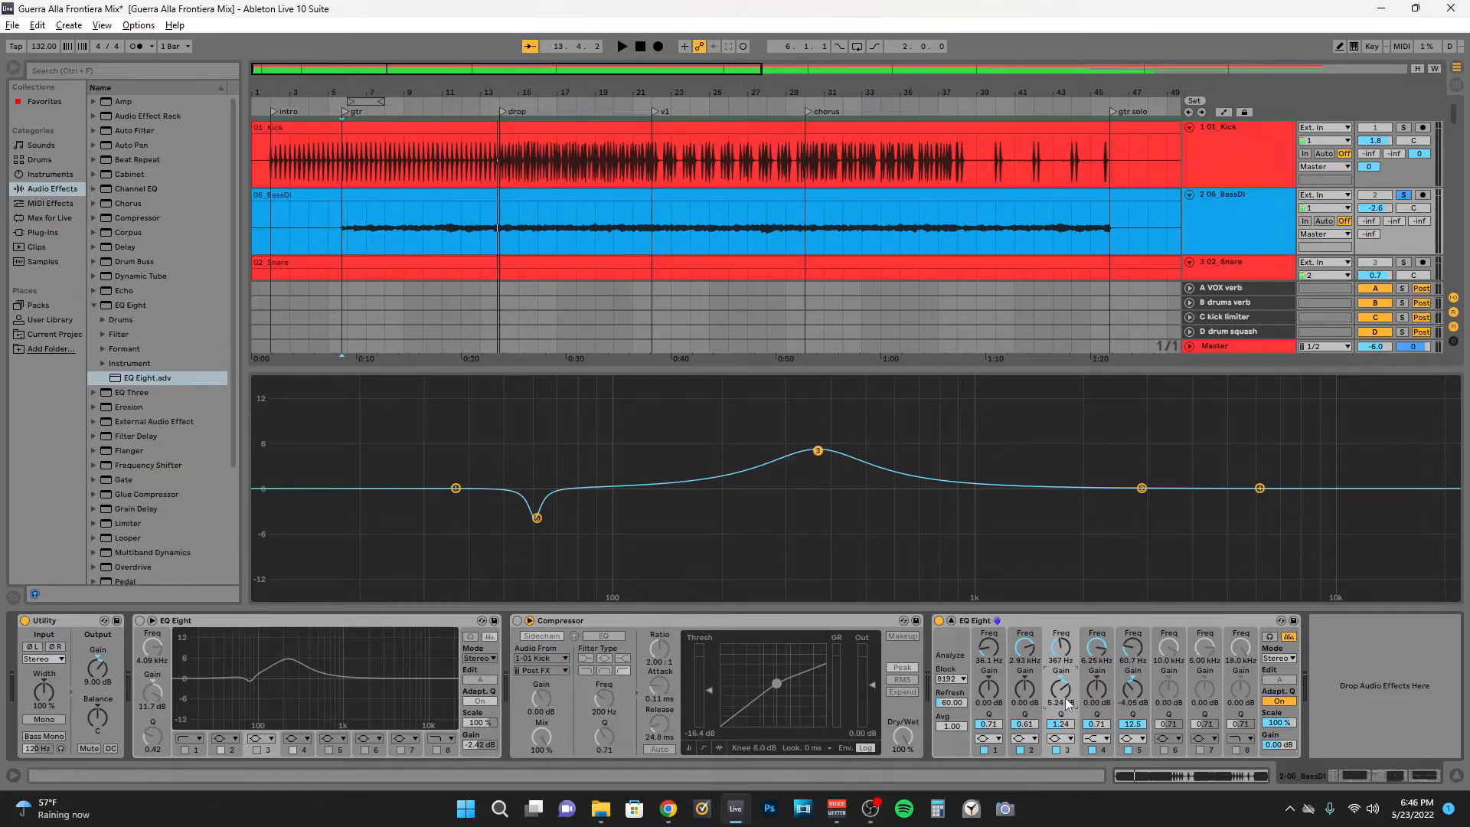
Set band 3 of the kick's new EQ Eight to 367 Hz with 4.29 dB gain and a Q of 14.7
click(1272, 154)
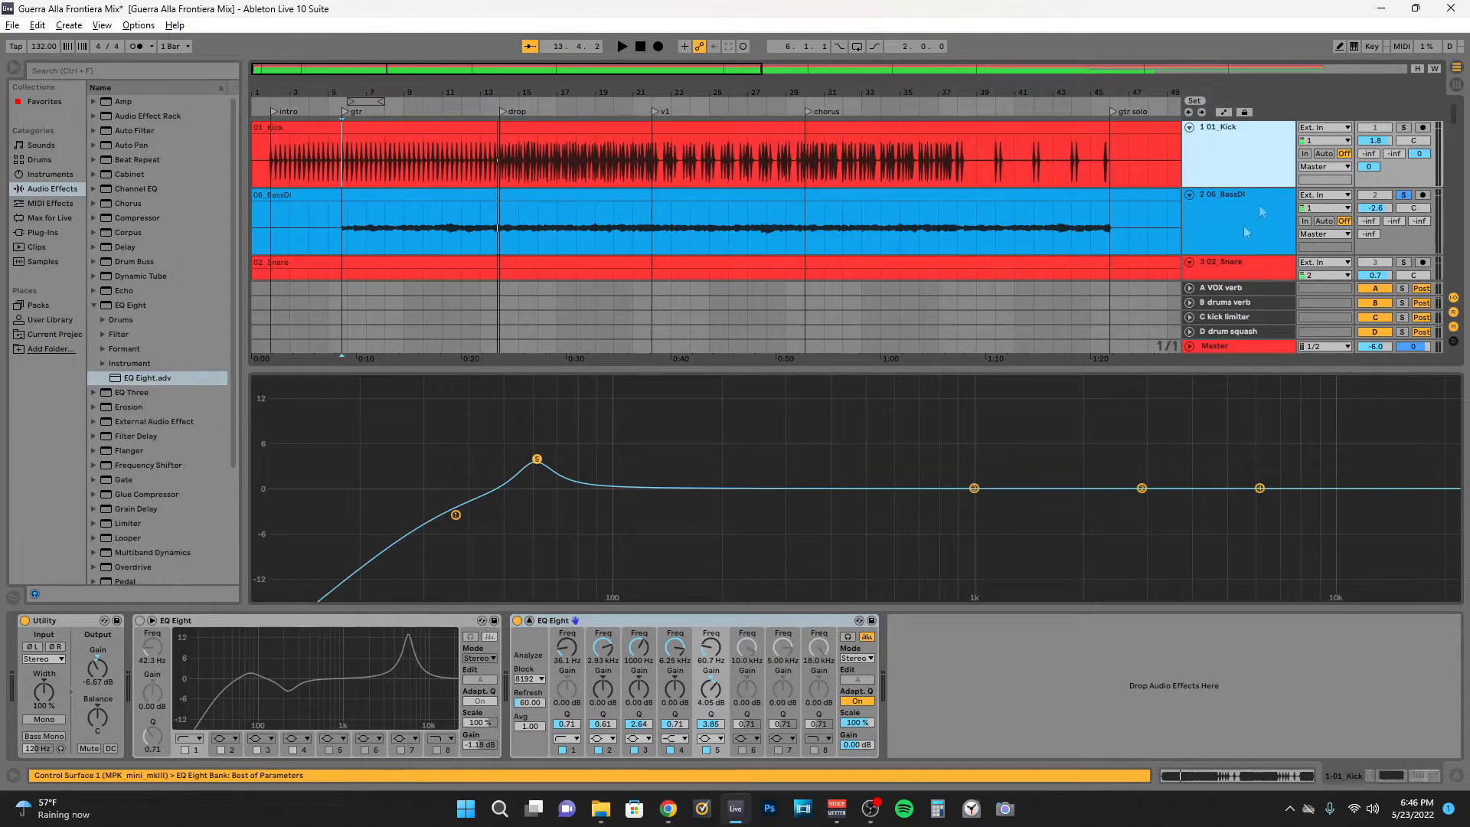
text(100)
key(Return)
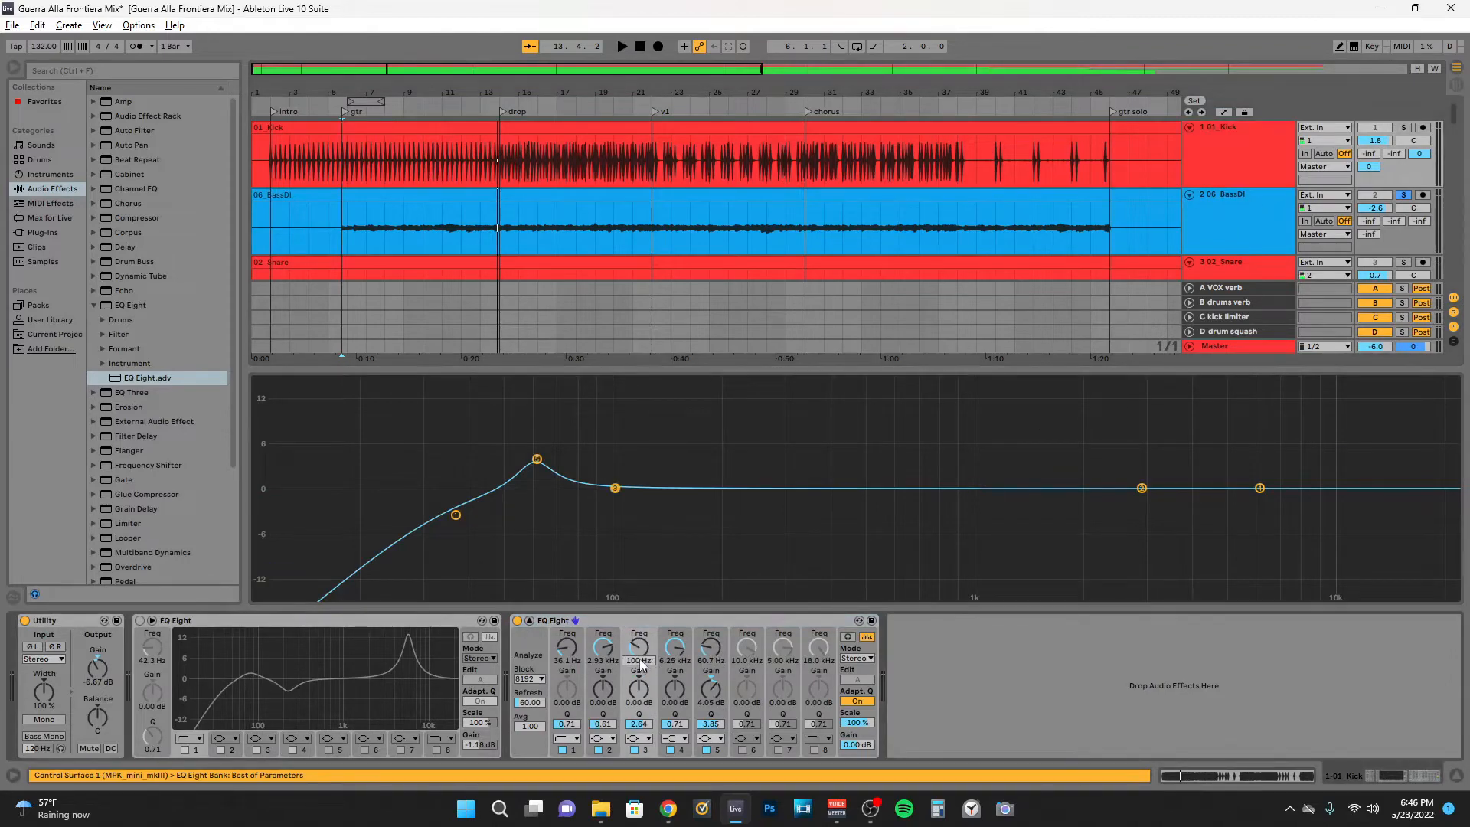
text(367)
key(Return)
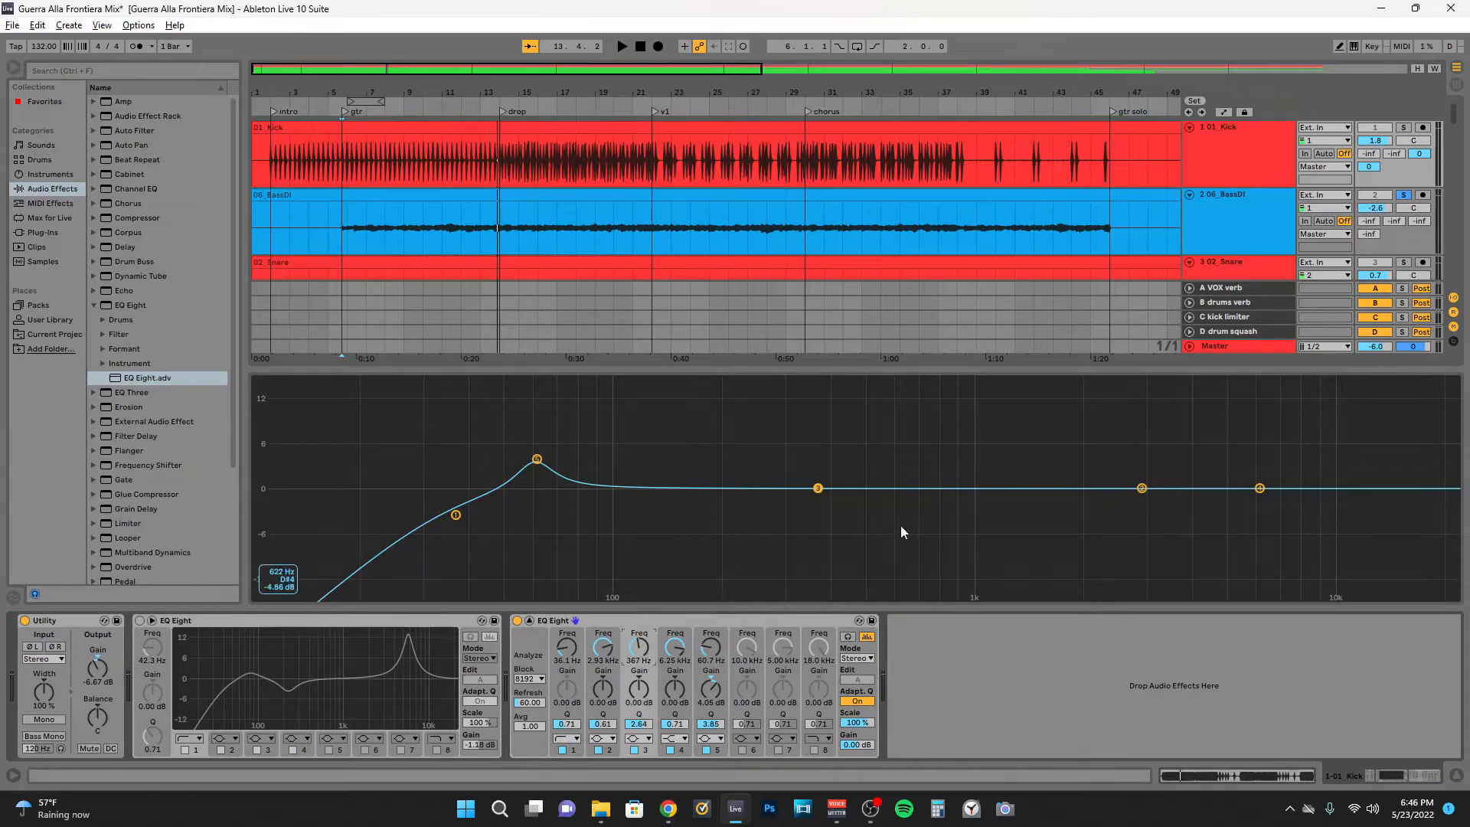
drag(642, 695, 641, 673)
drag(640, 724, 640, 685)
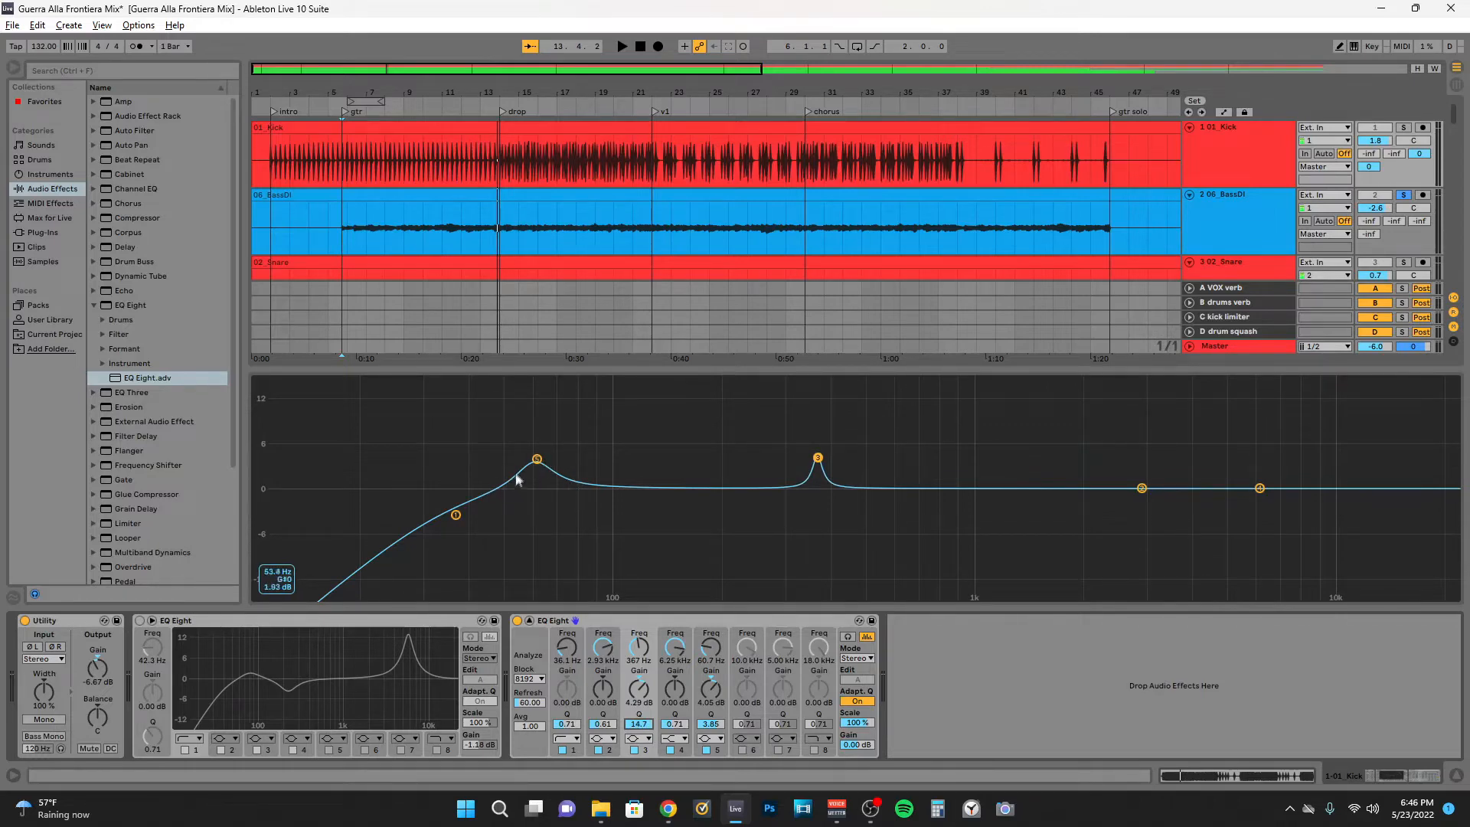
Set band 3 of the kick's new EQ Eight to -5.24 dB with a Q of 14.1 and compare its curve with the bass's
drag(674, 724, 639, 732)
drag(639, 687, 639, 732)
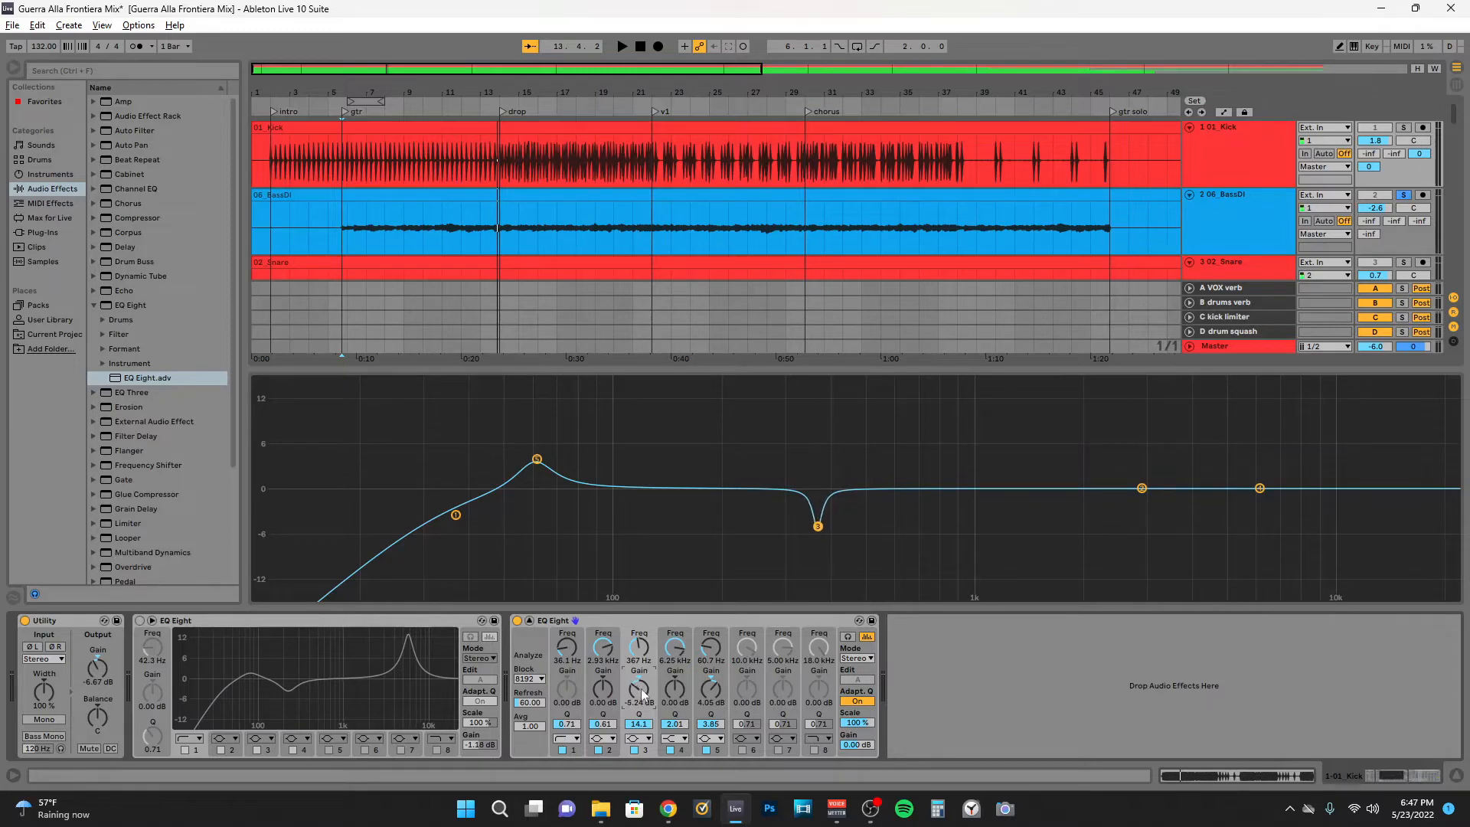
click(1238, 215)
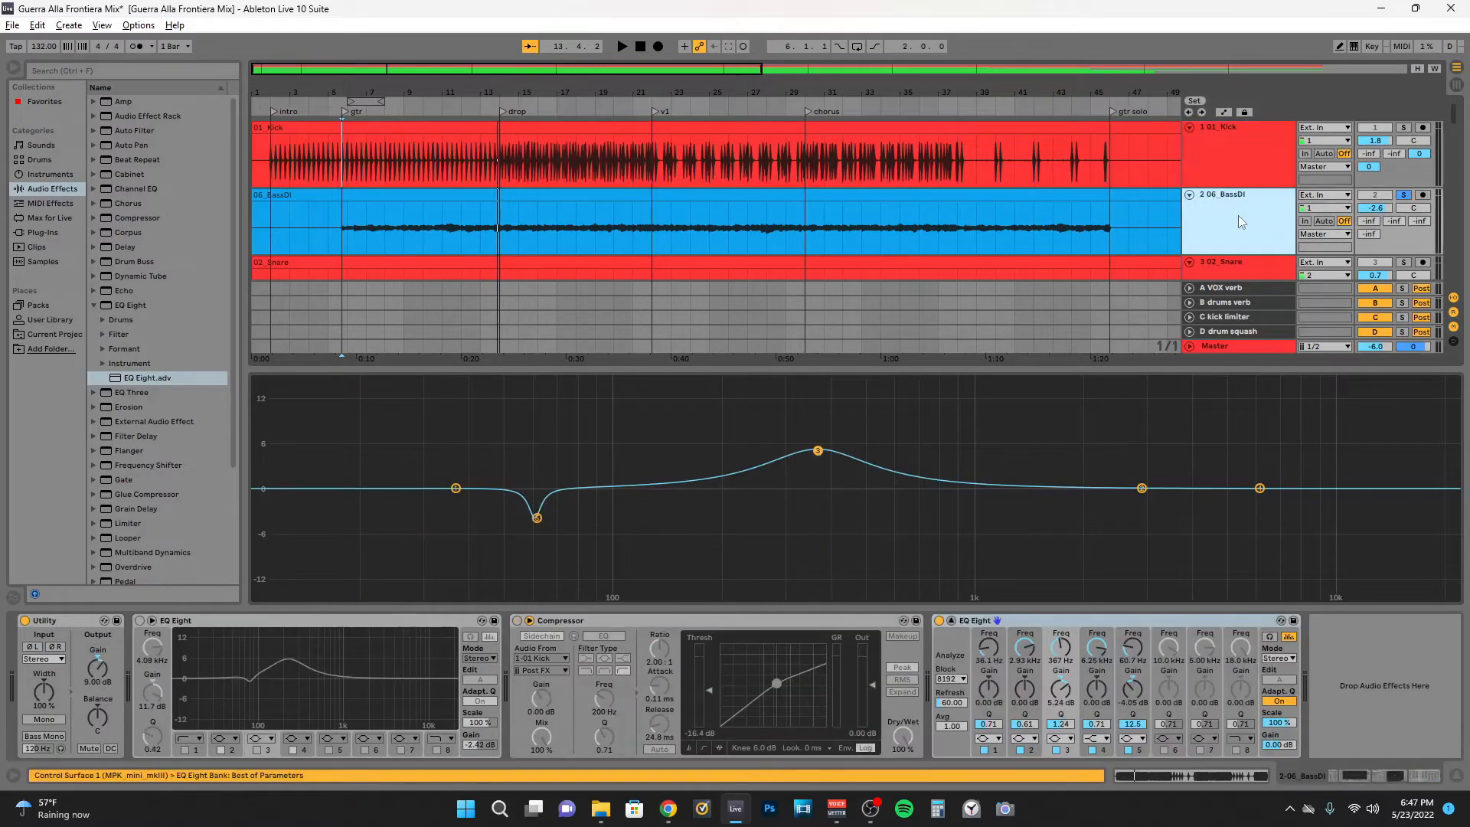
click(1244, 163)
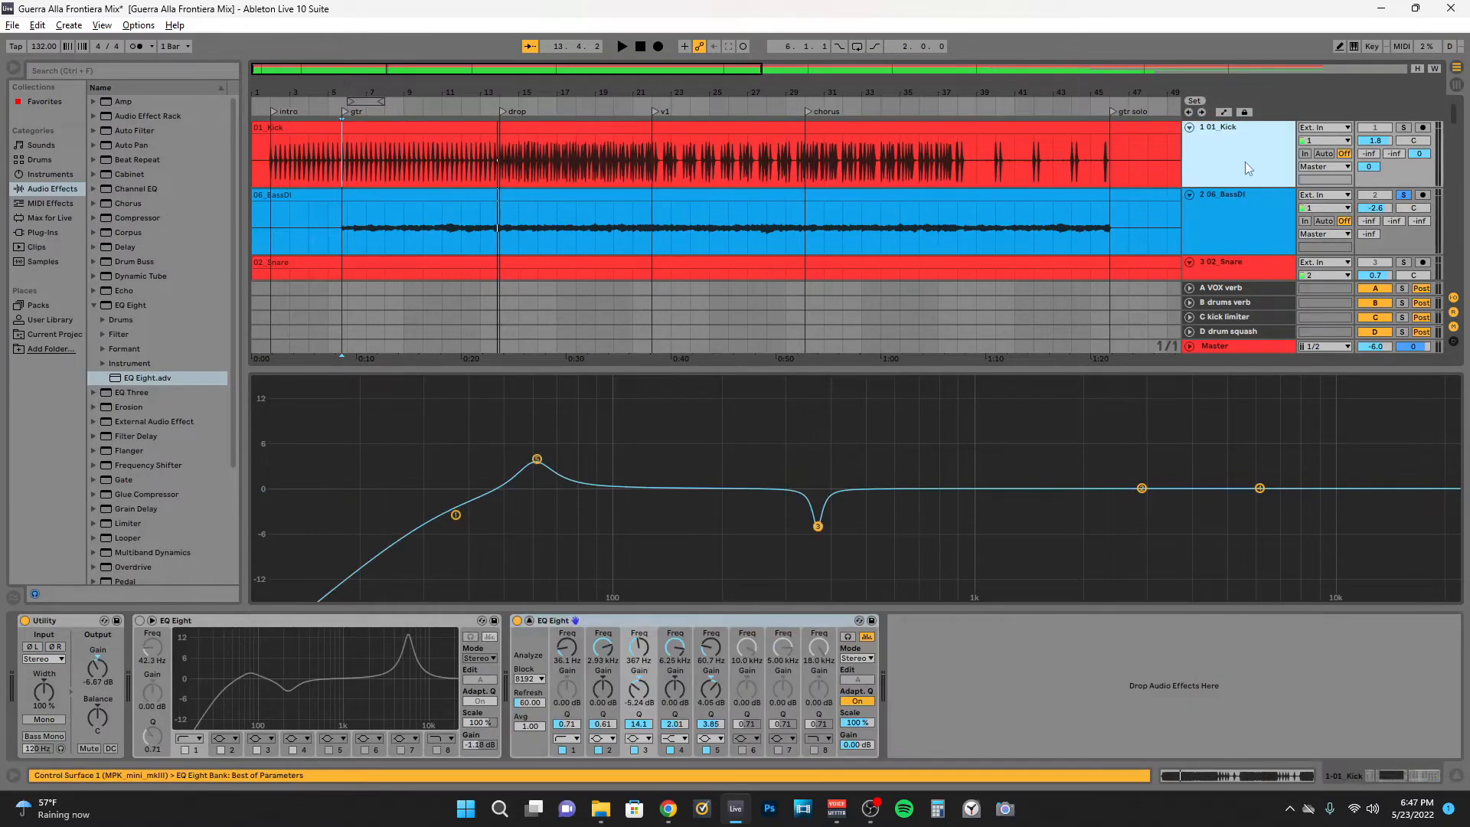
click(1252, 227)
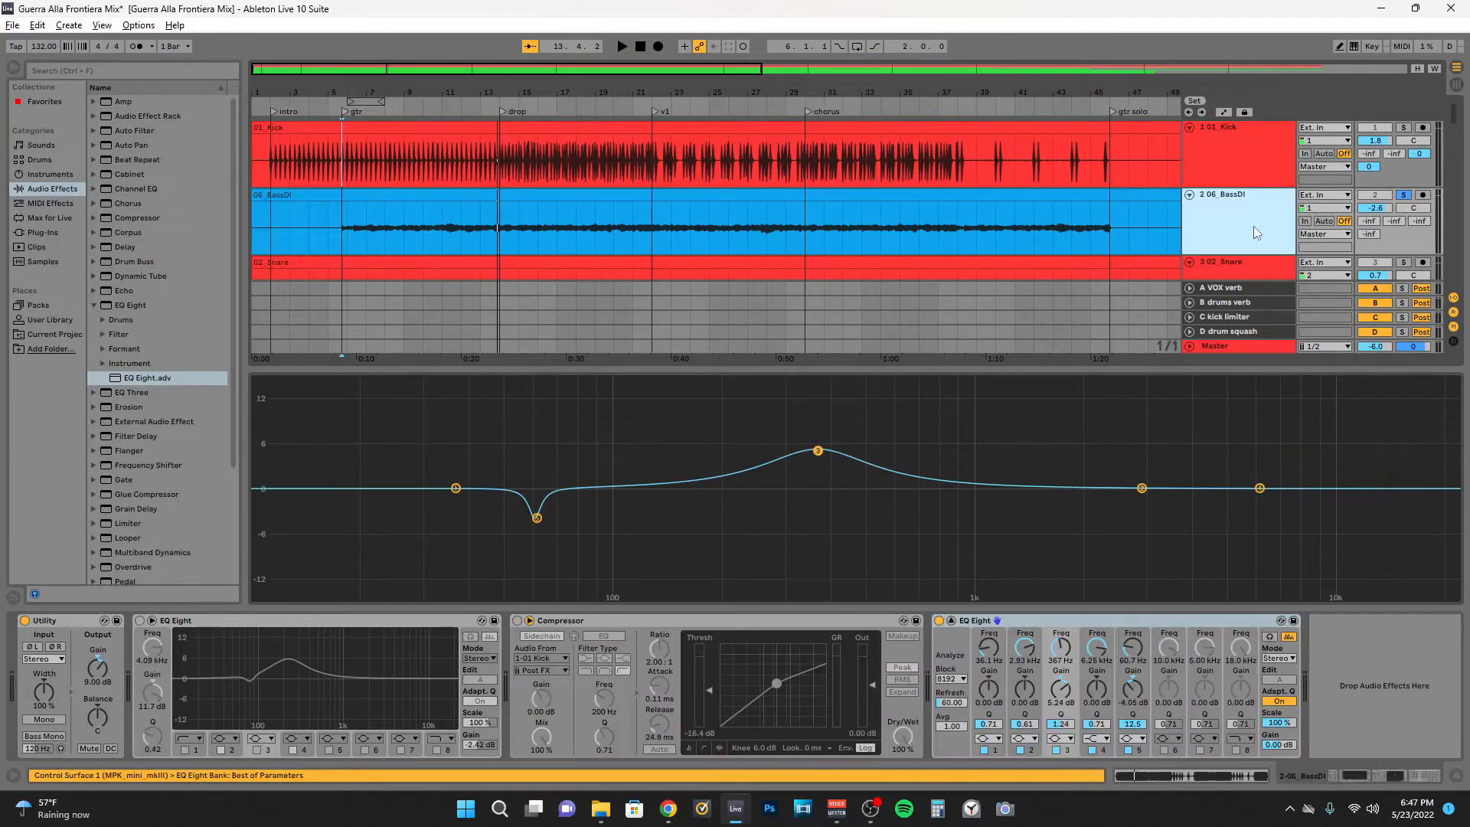
click(1255, 152)
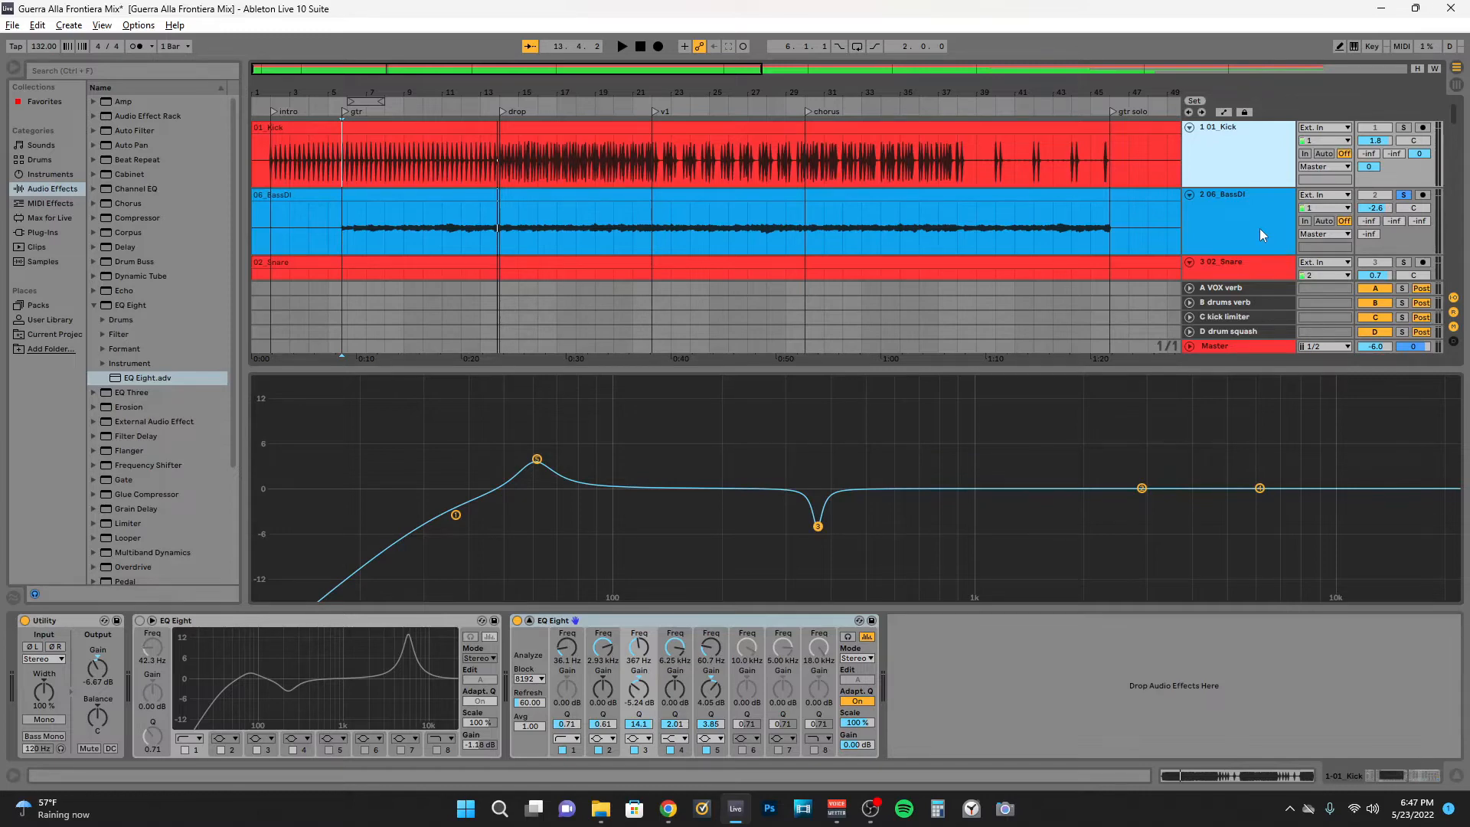
Solo the kick track together with the bass and show the kick's device chain
click(1406, 129)
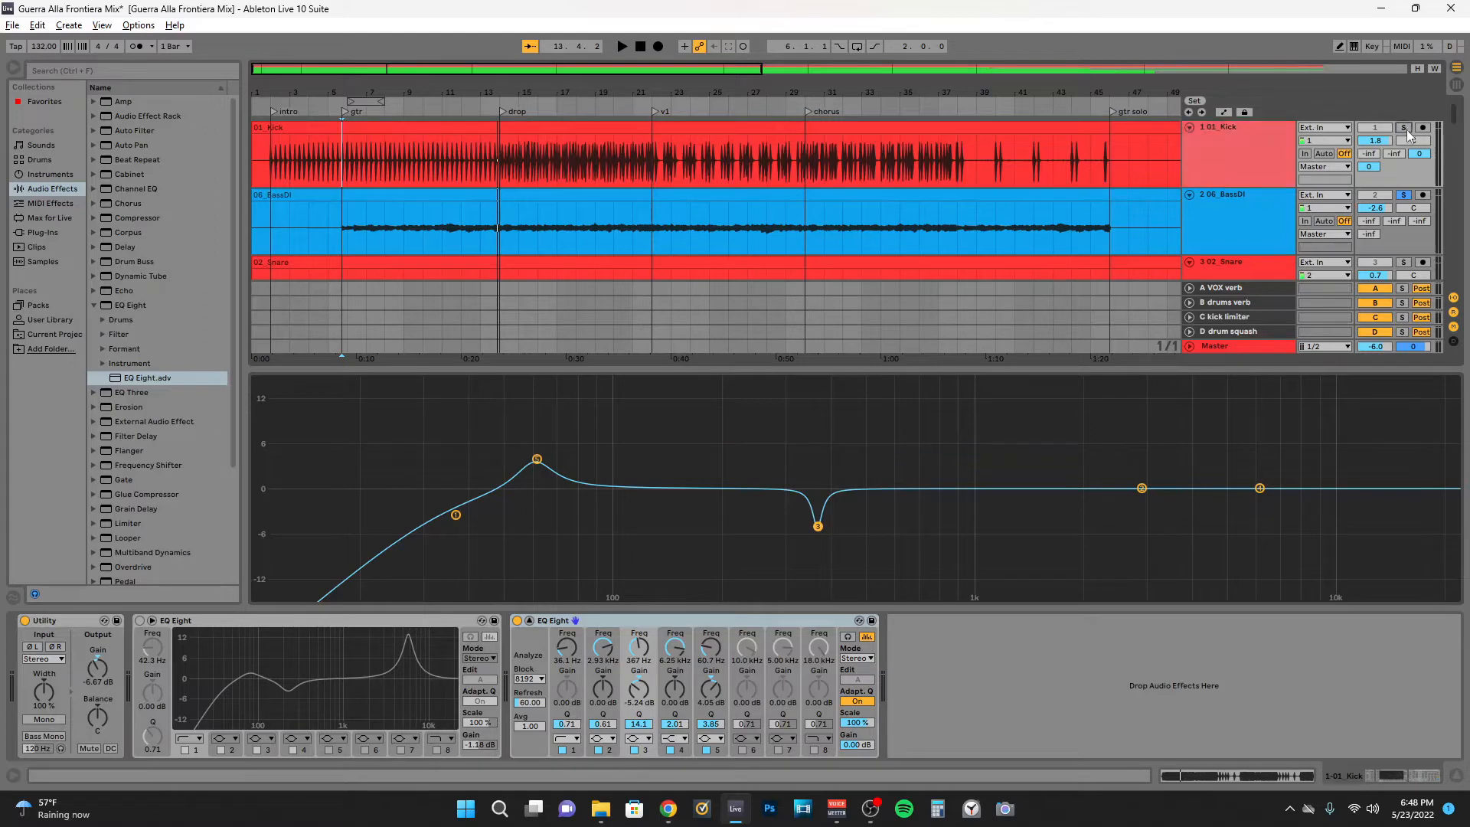
click(1242, 142)
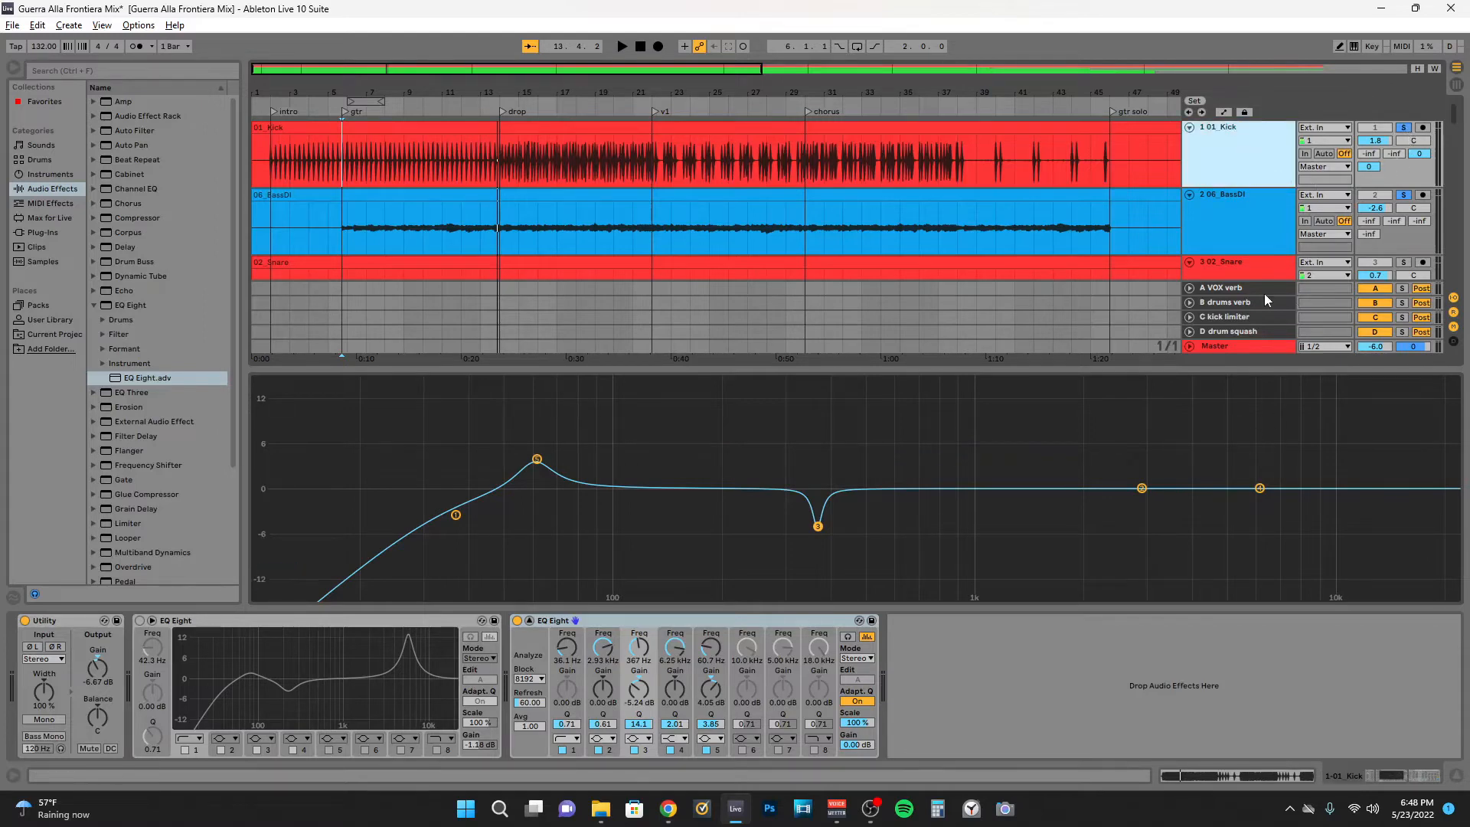
click(1233, 193)
click(1247, 147)
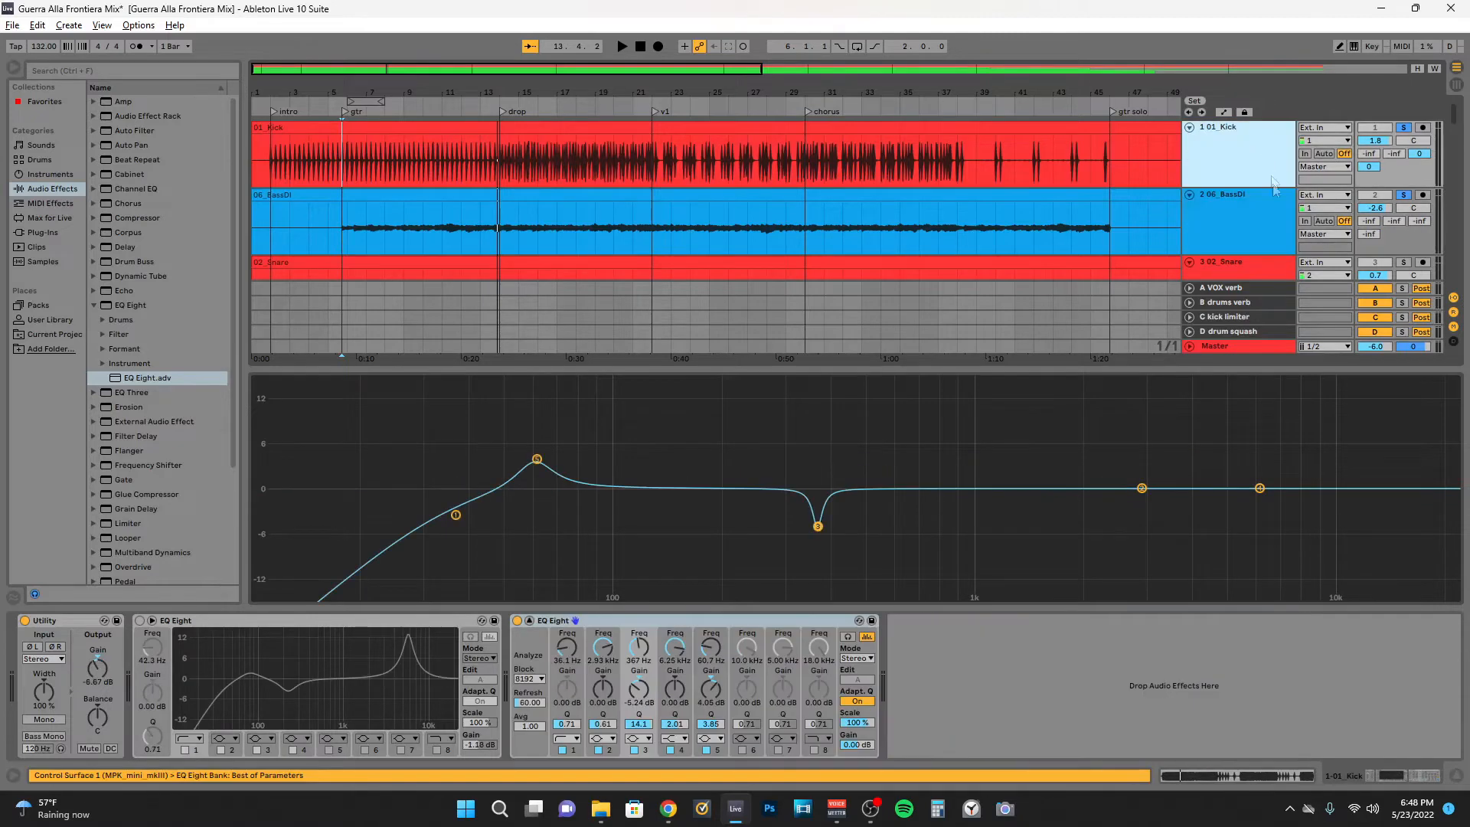
Play the soloed kick and bass, comparing the sound with their new EQ Eights switched off and back on
key(space)
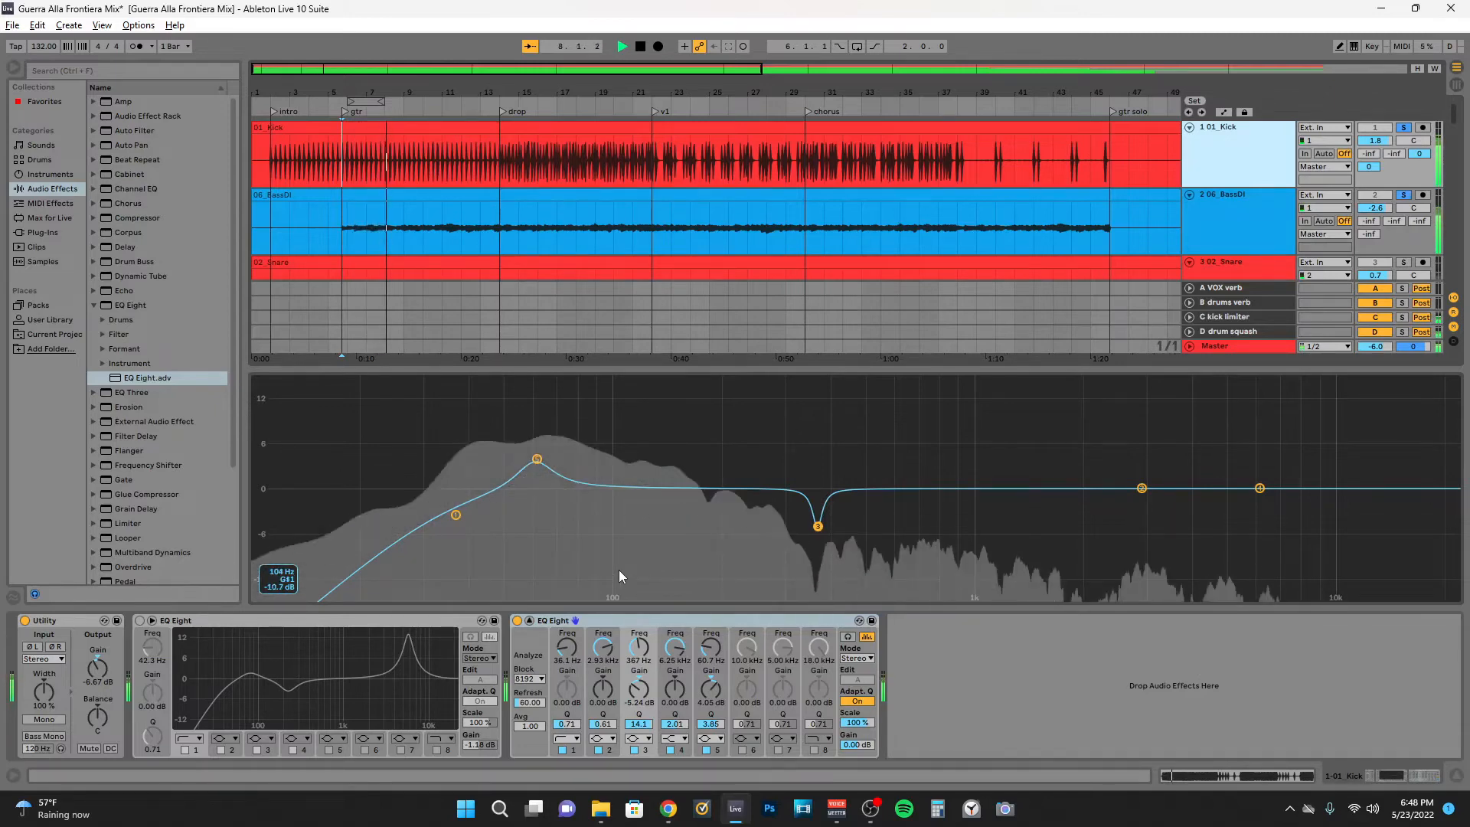
click(518, 621)
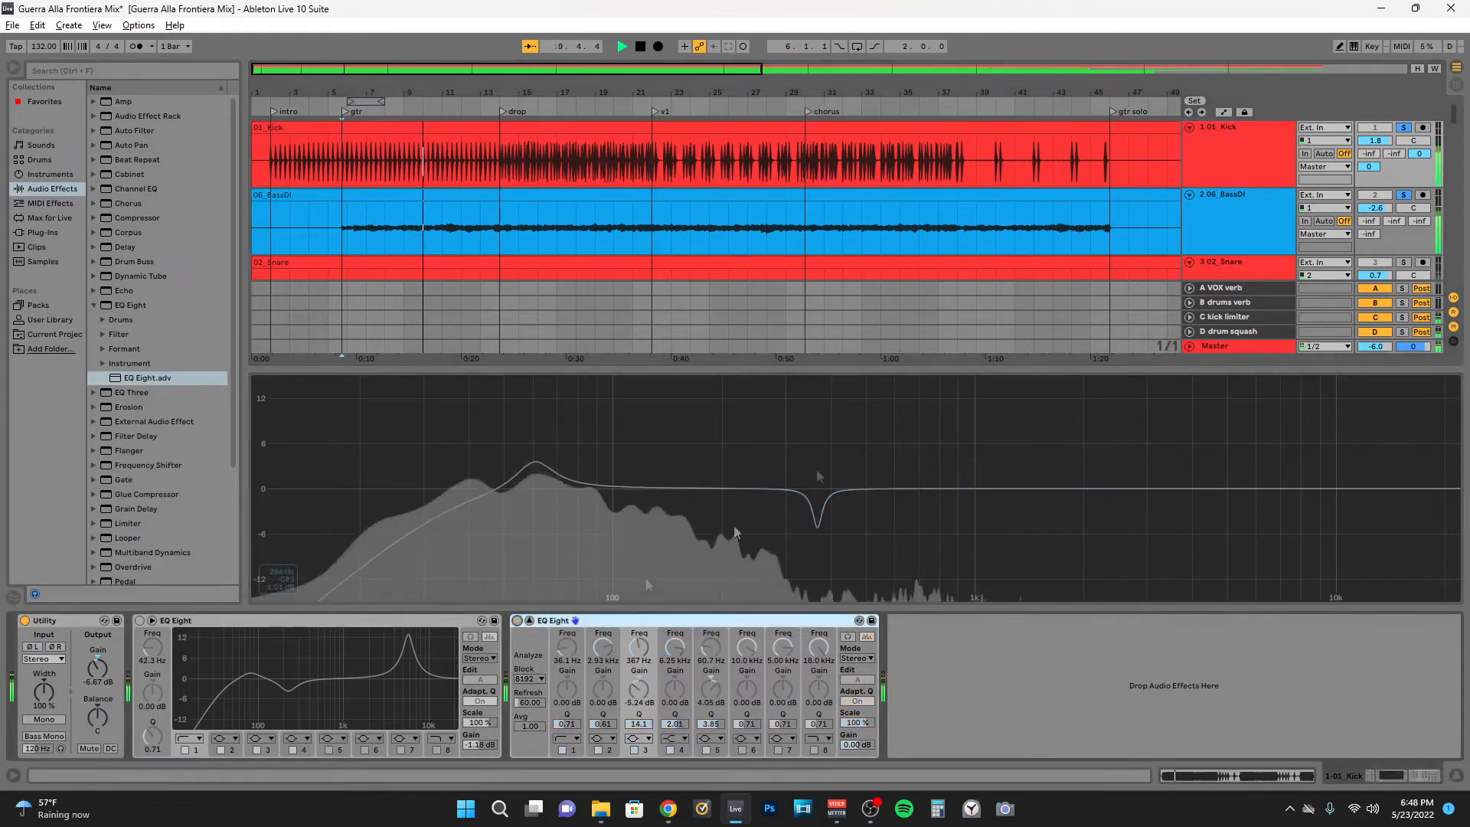
click(1239, 219)
click(938, 620)
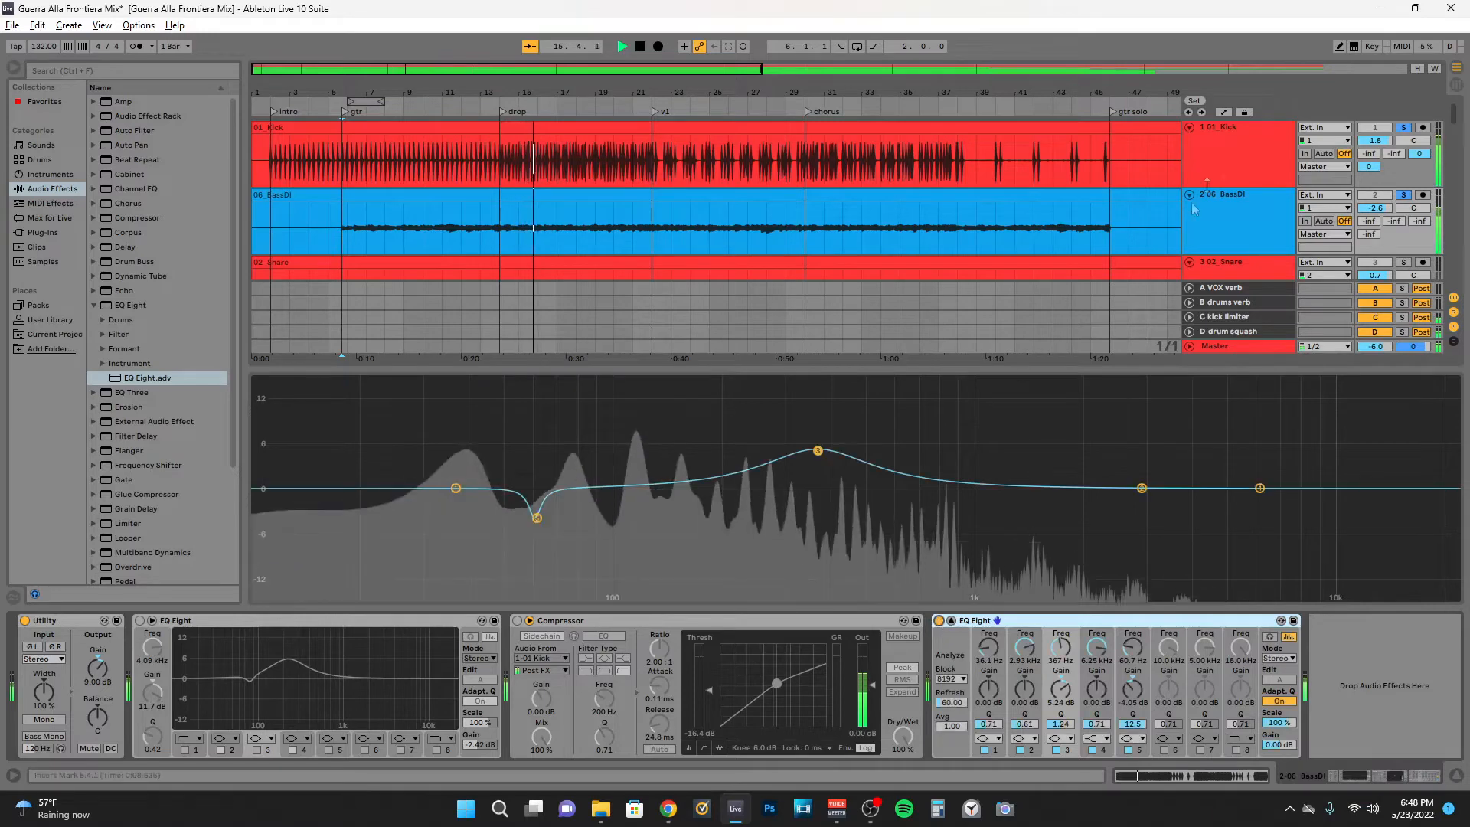
click(1261, 146)
click(517, 620)
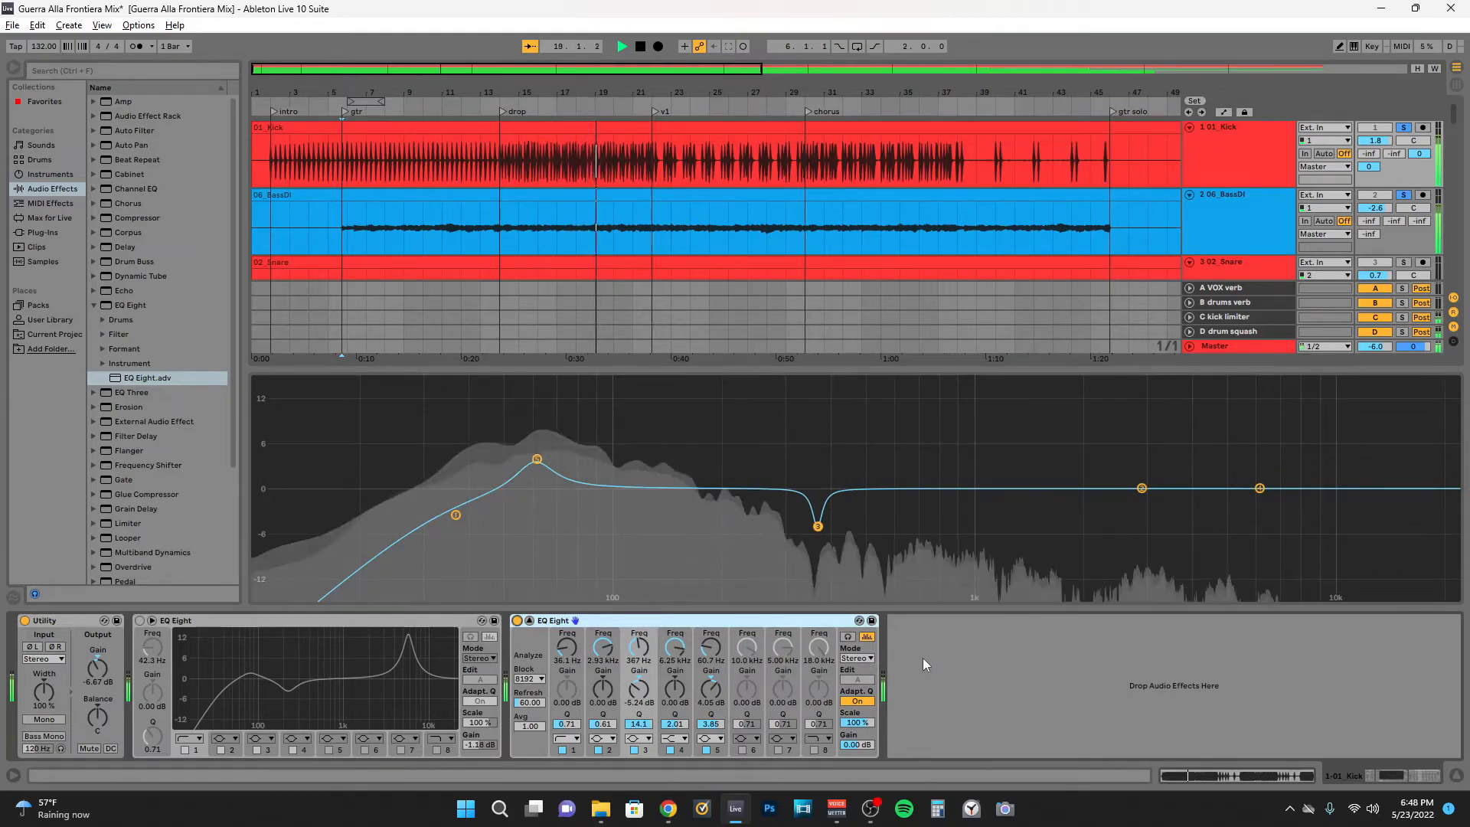
key(space)
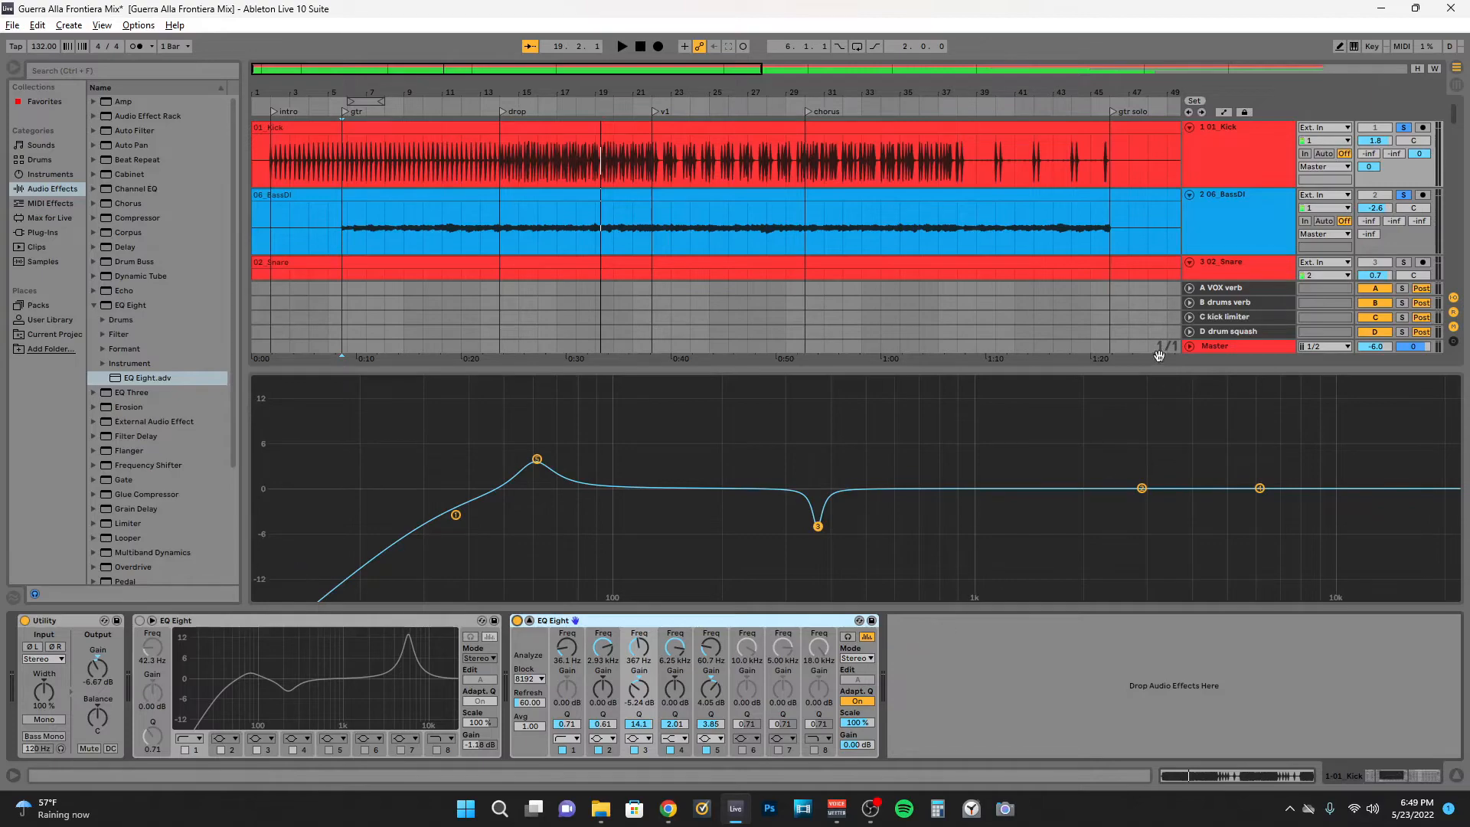
Add a Compressor after the bass track's new EQ Eight and show its transfer curve
click(1243, 221)
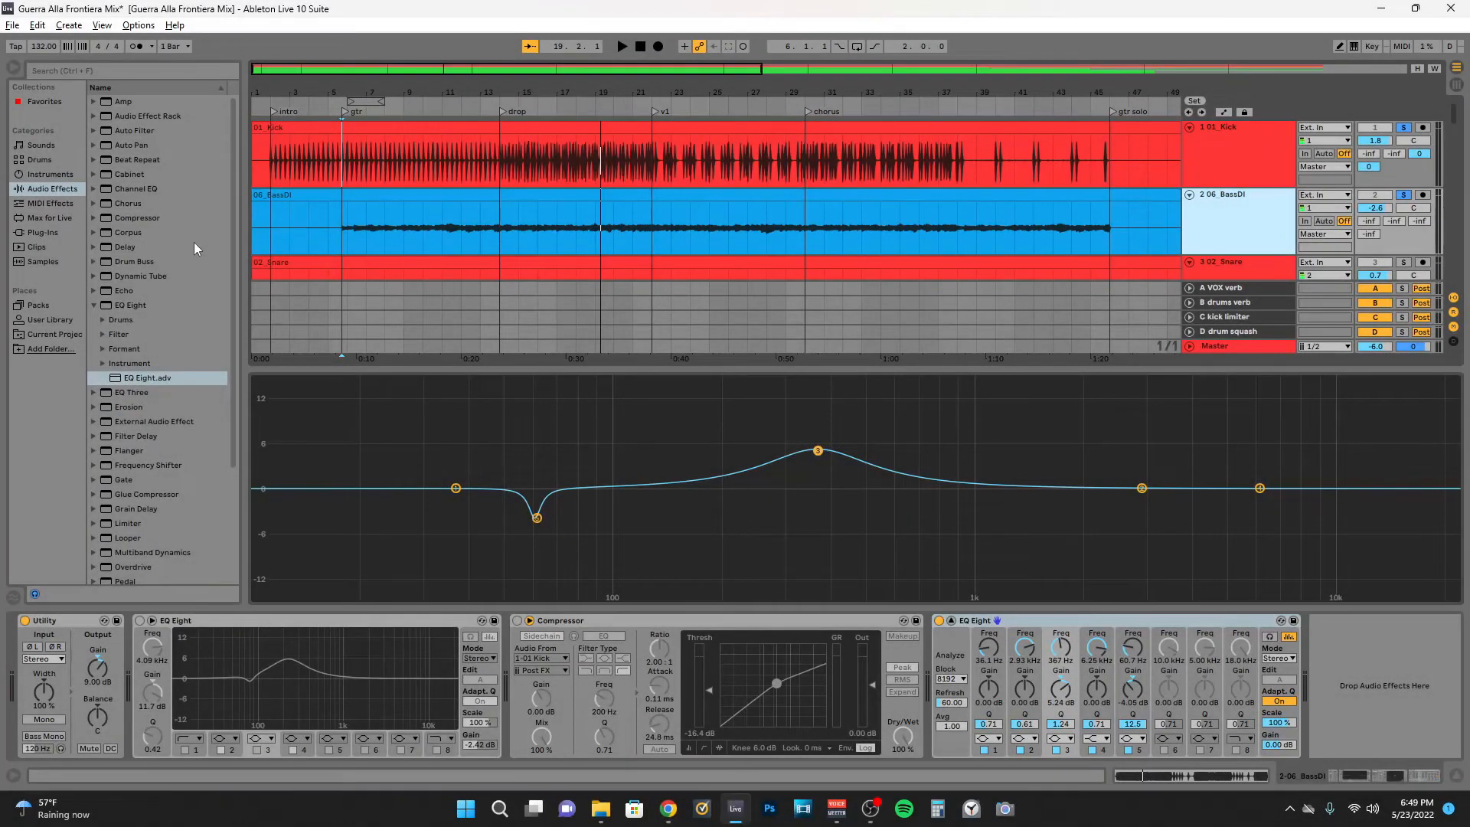
click(92, 306)
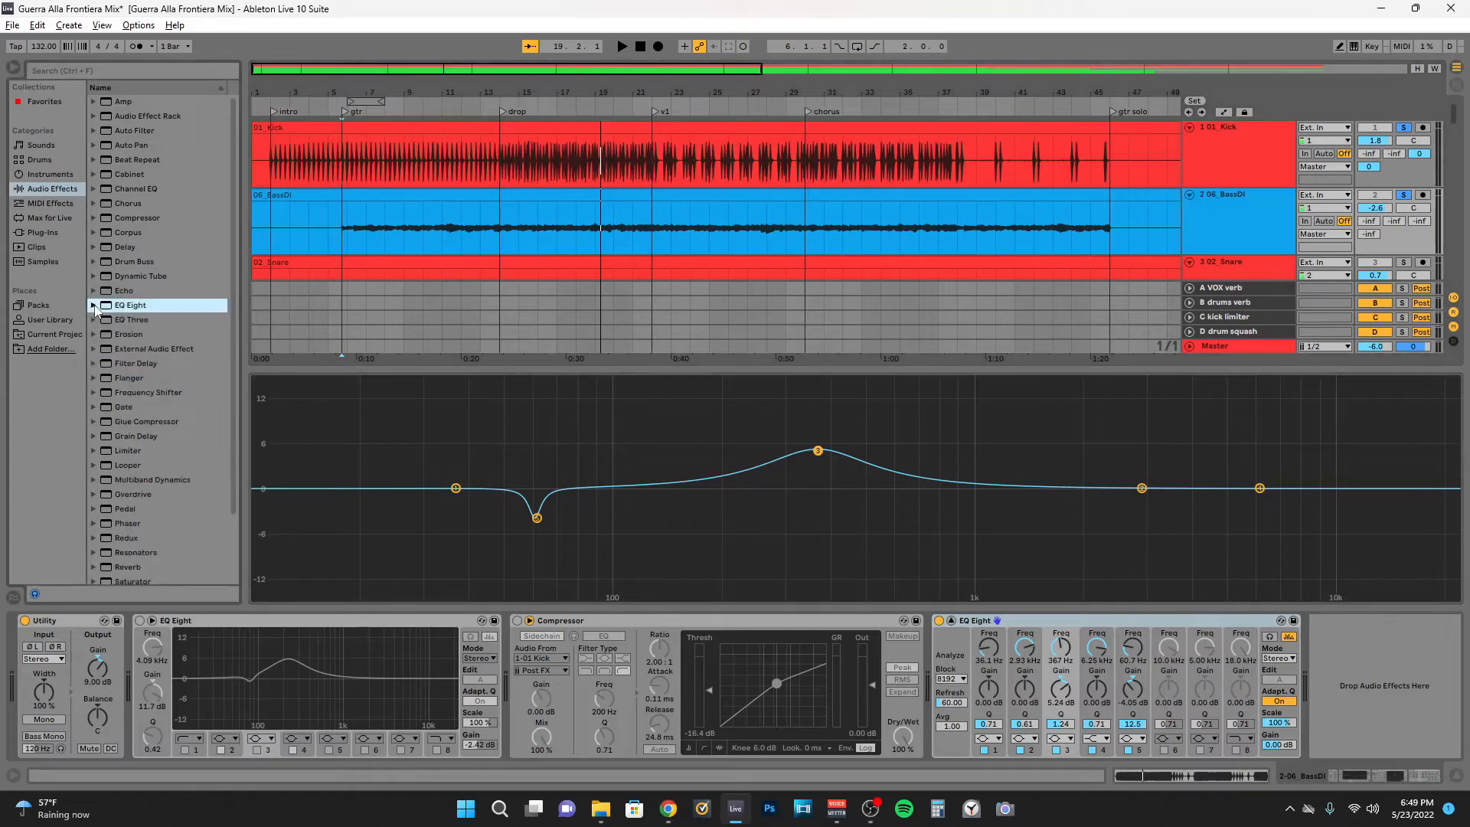
drag(147, 220, 1339, 653)
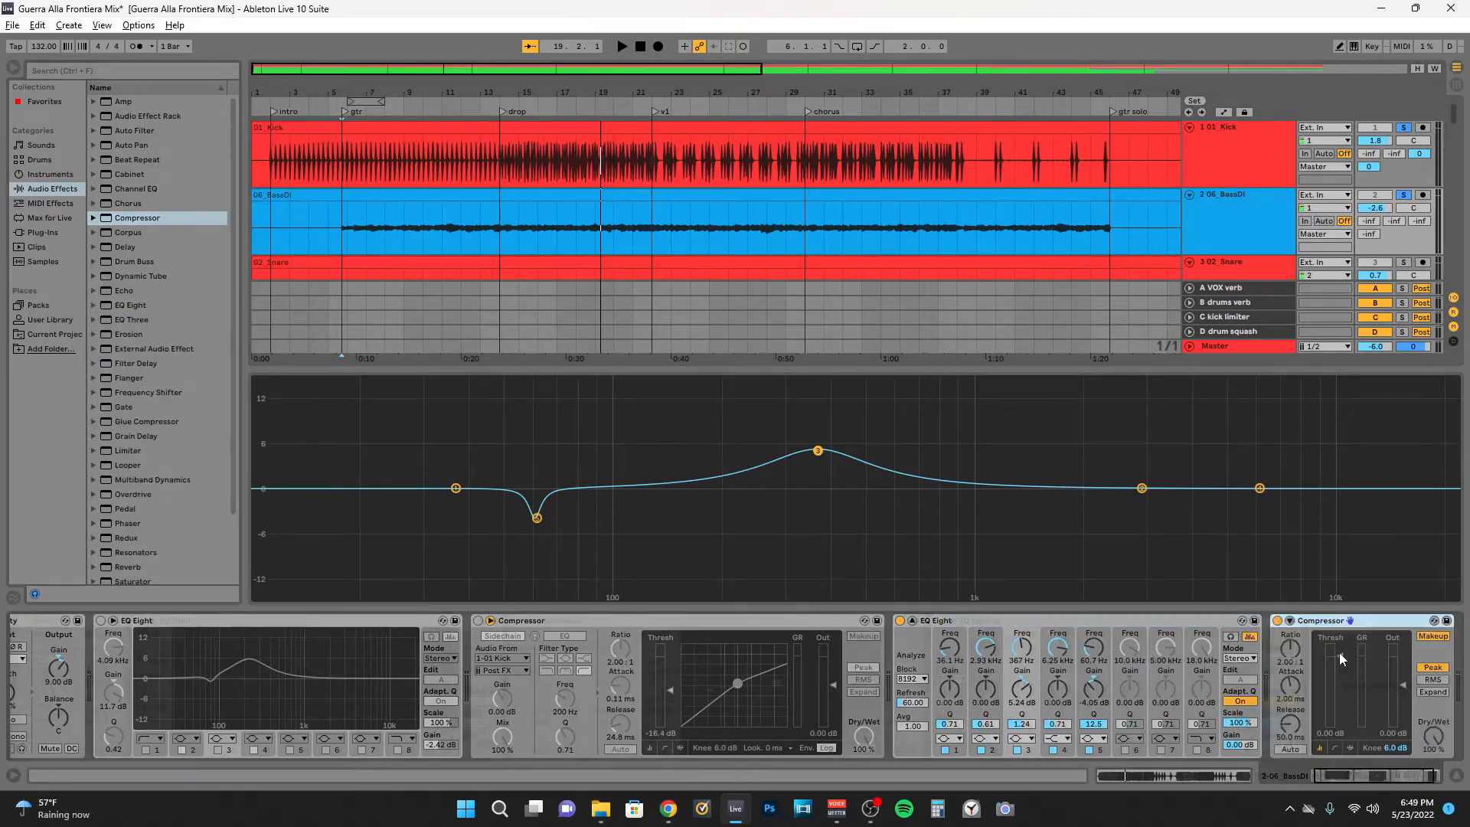
click(1335, 747)
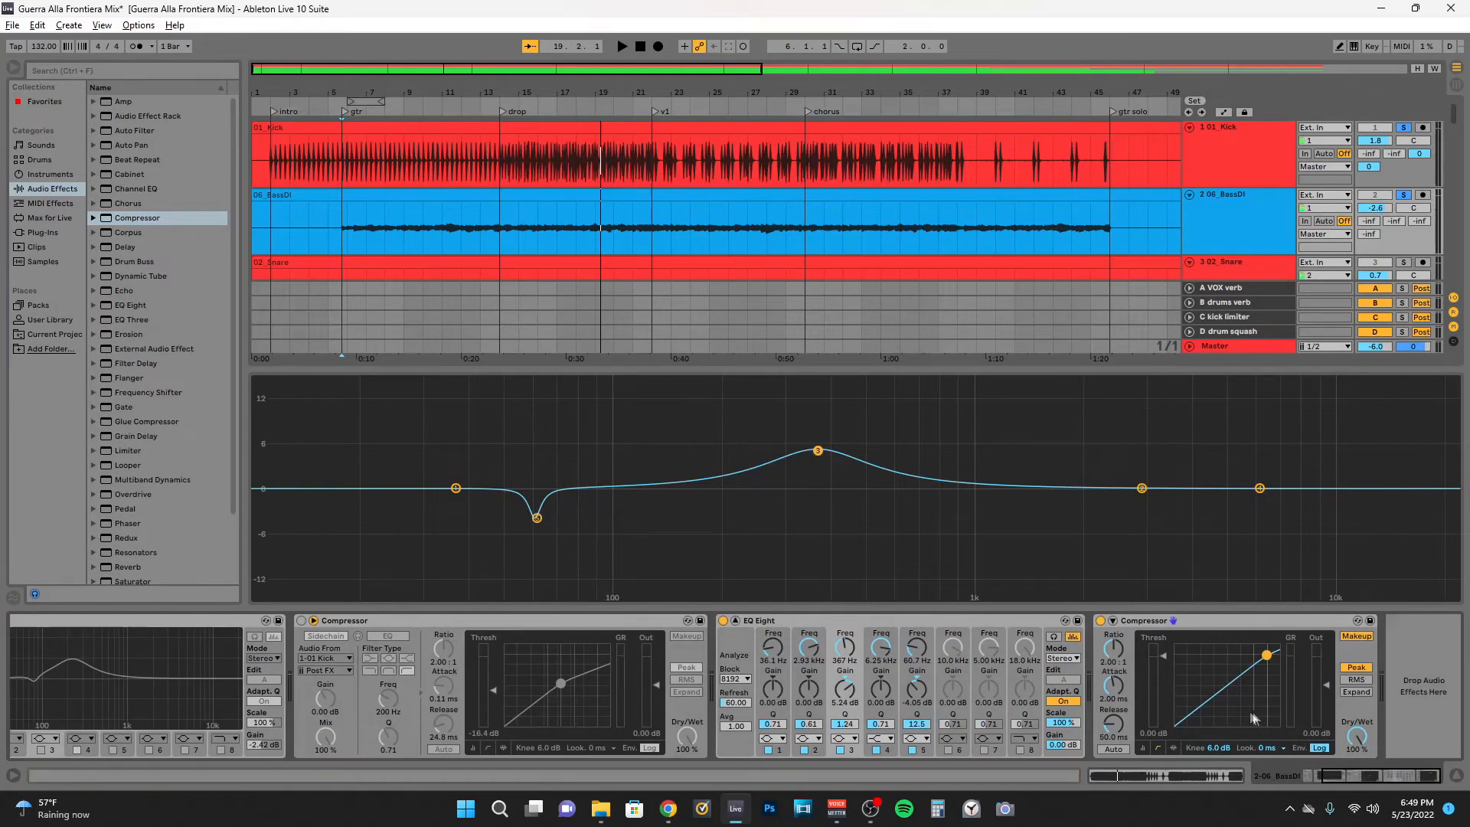
Enable the sidechain on the bass's new Compressor and feed it from the 1-01 Kick track
click(1114, 620)
click(1126, 635)
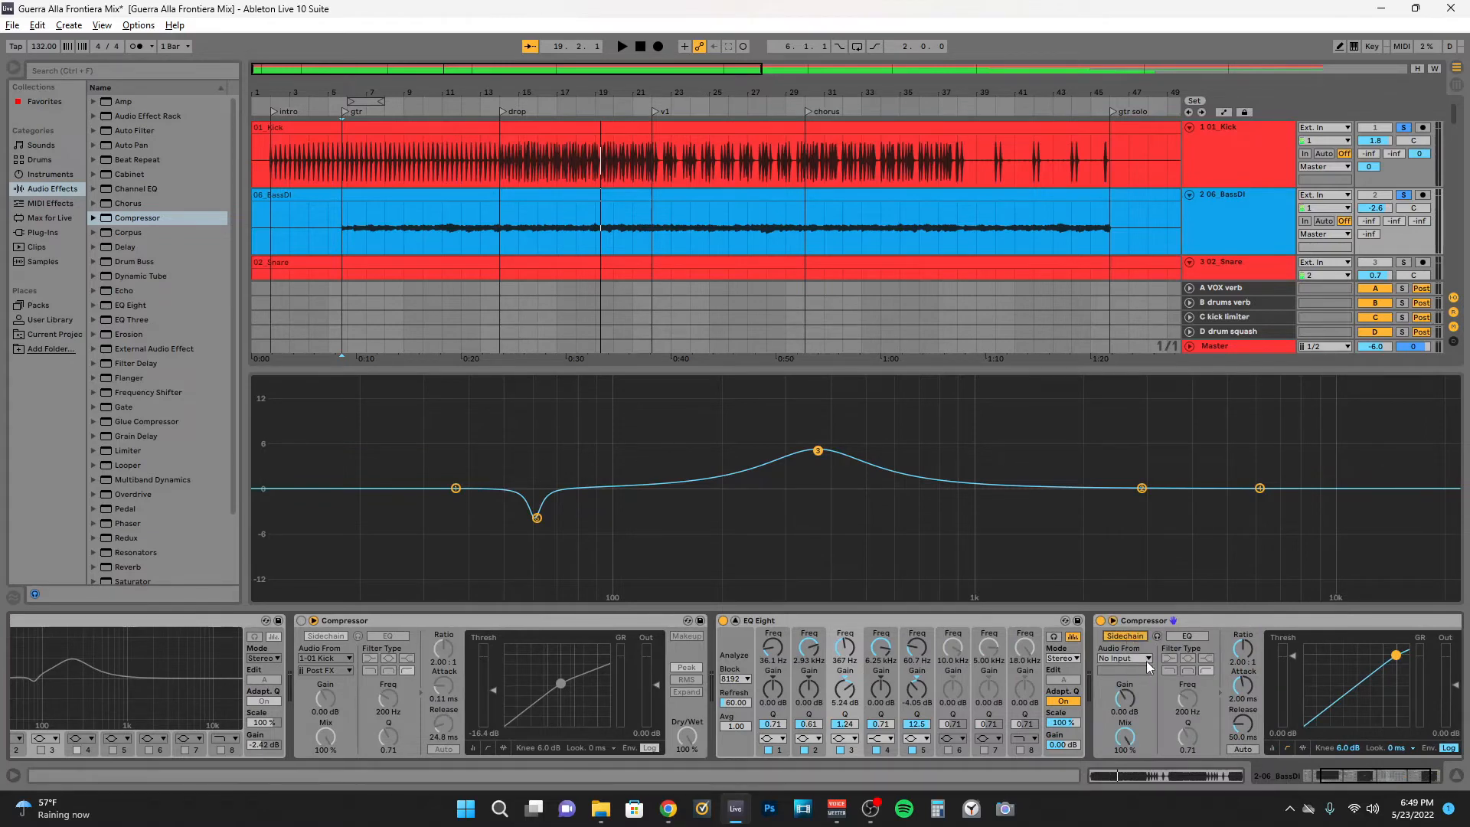
click(1125, 663)
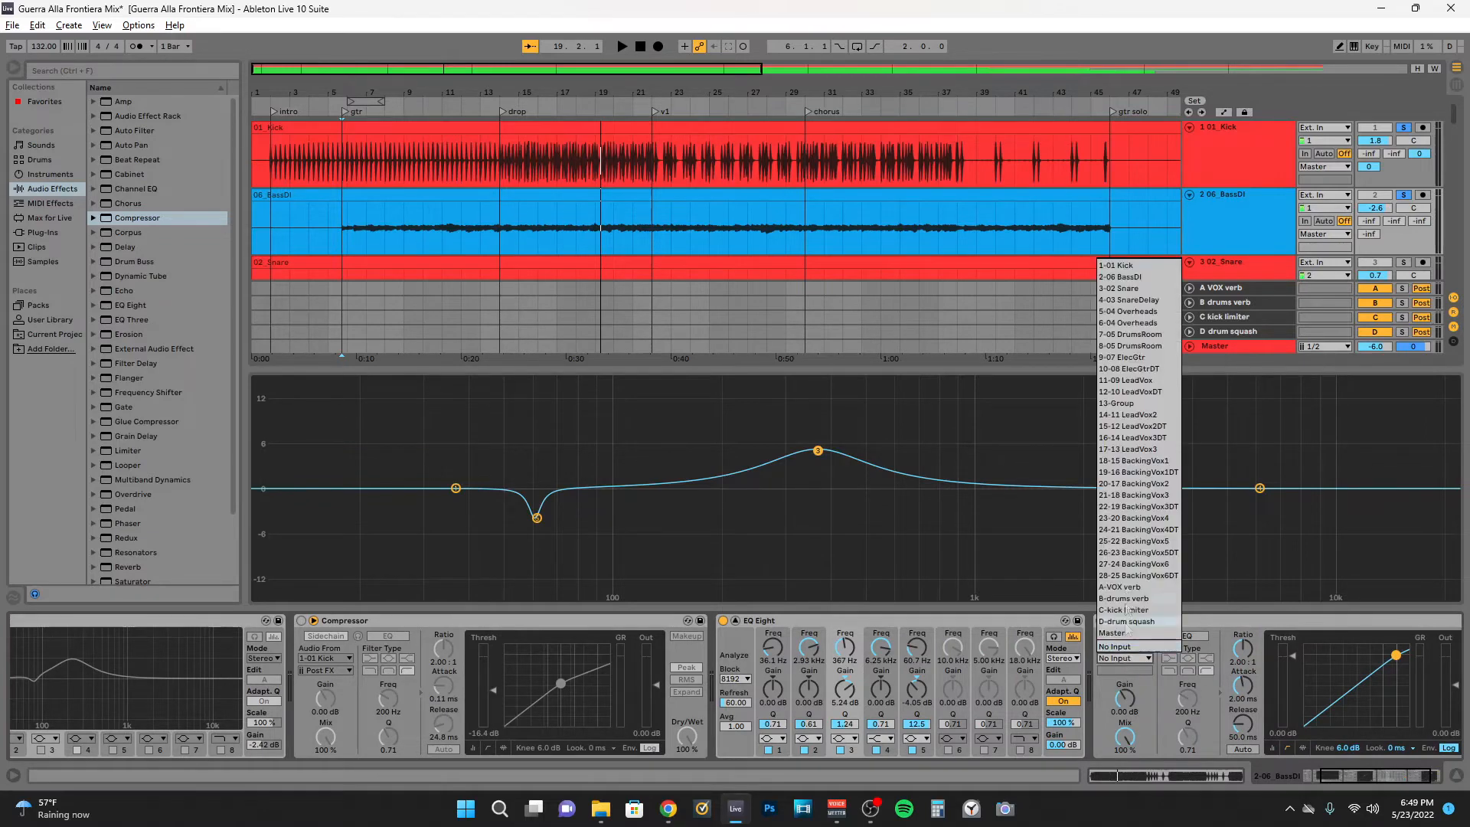
click(1152, 266)
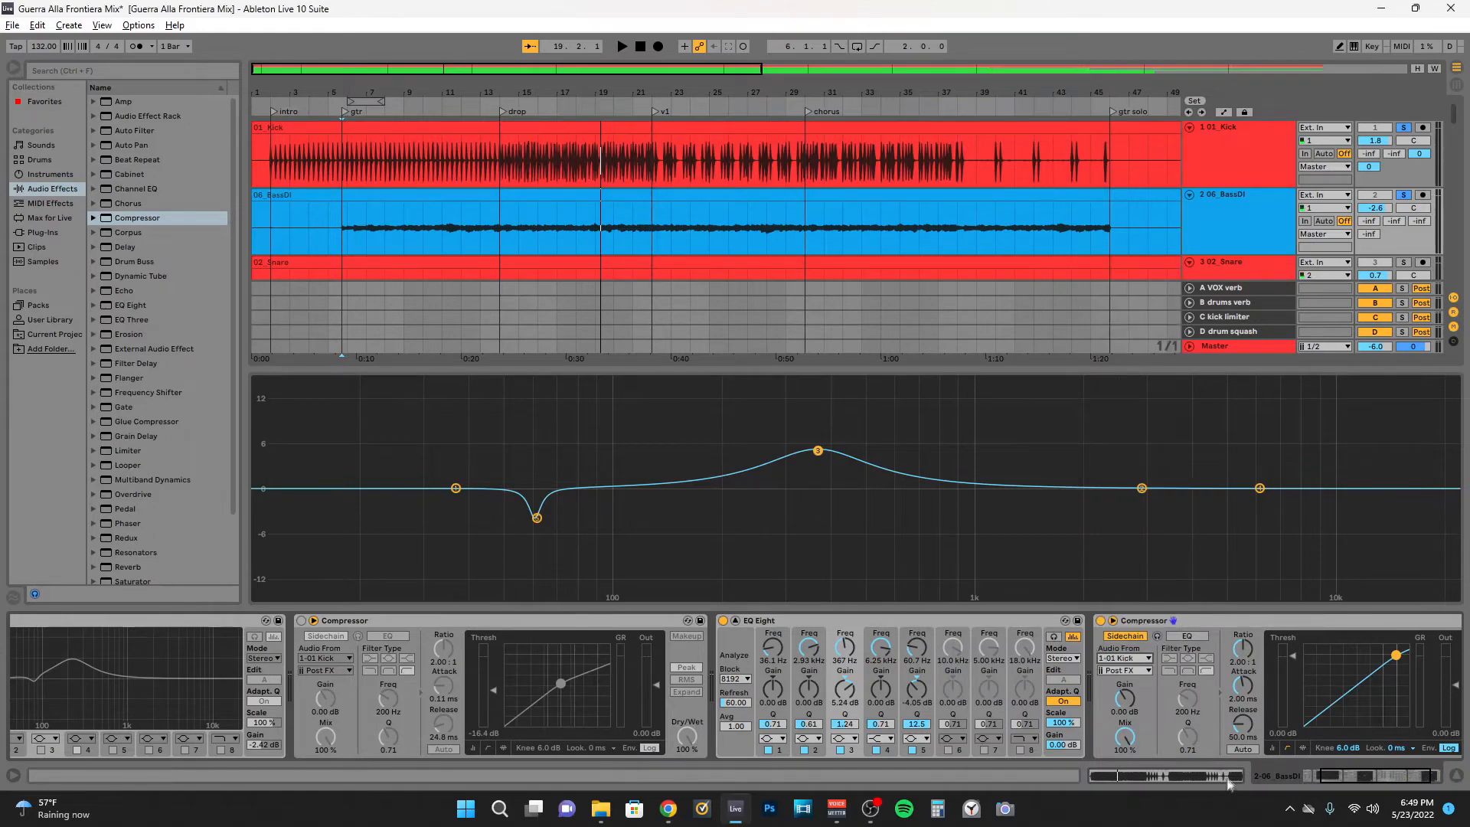
Set the new bass Compressor's release to 15.5 ms and its ratio to 3.15:1
drag(1373, 780, 1390, 779)
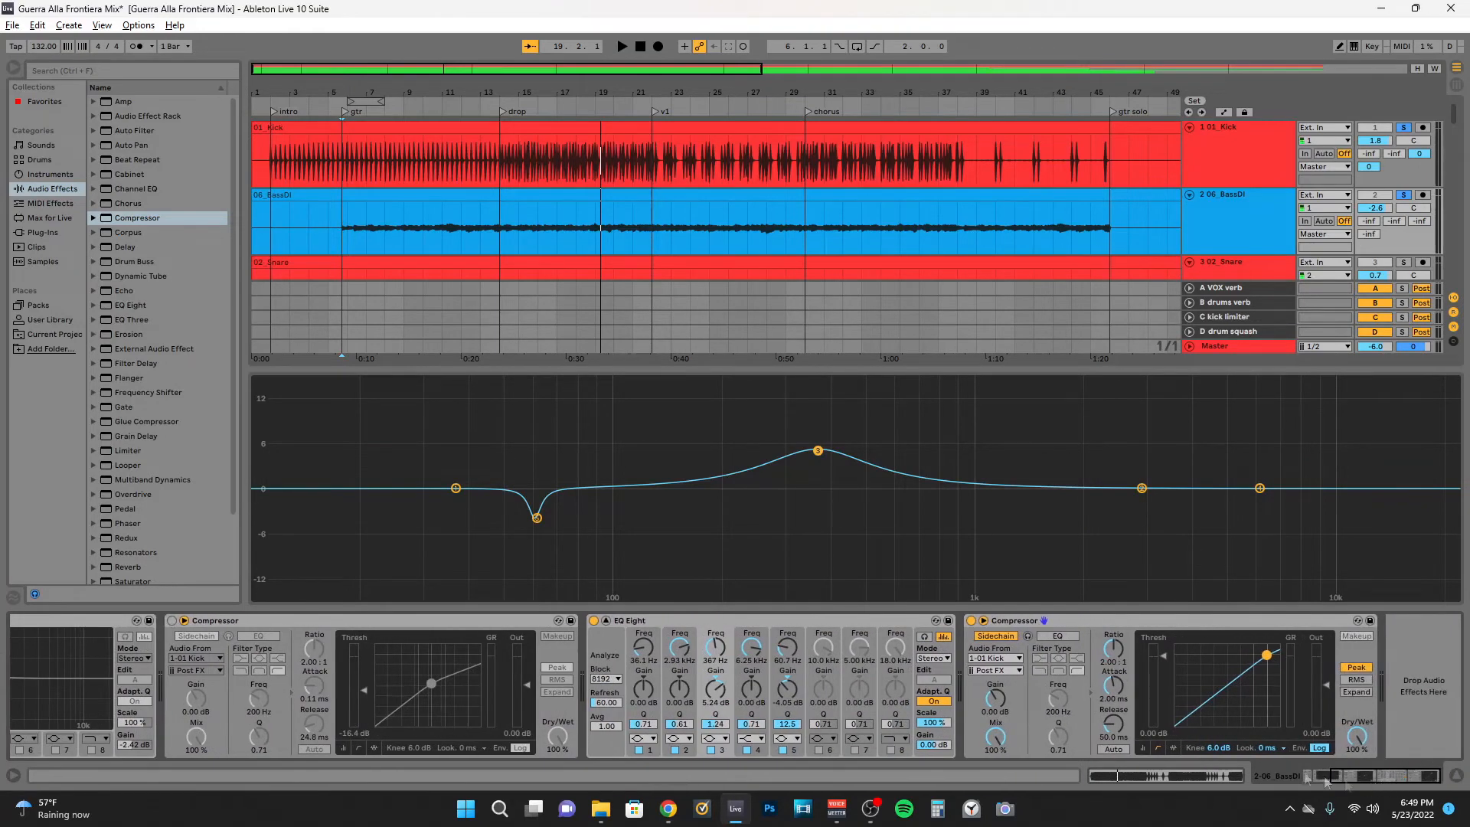
click(1102, 624)
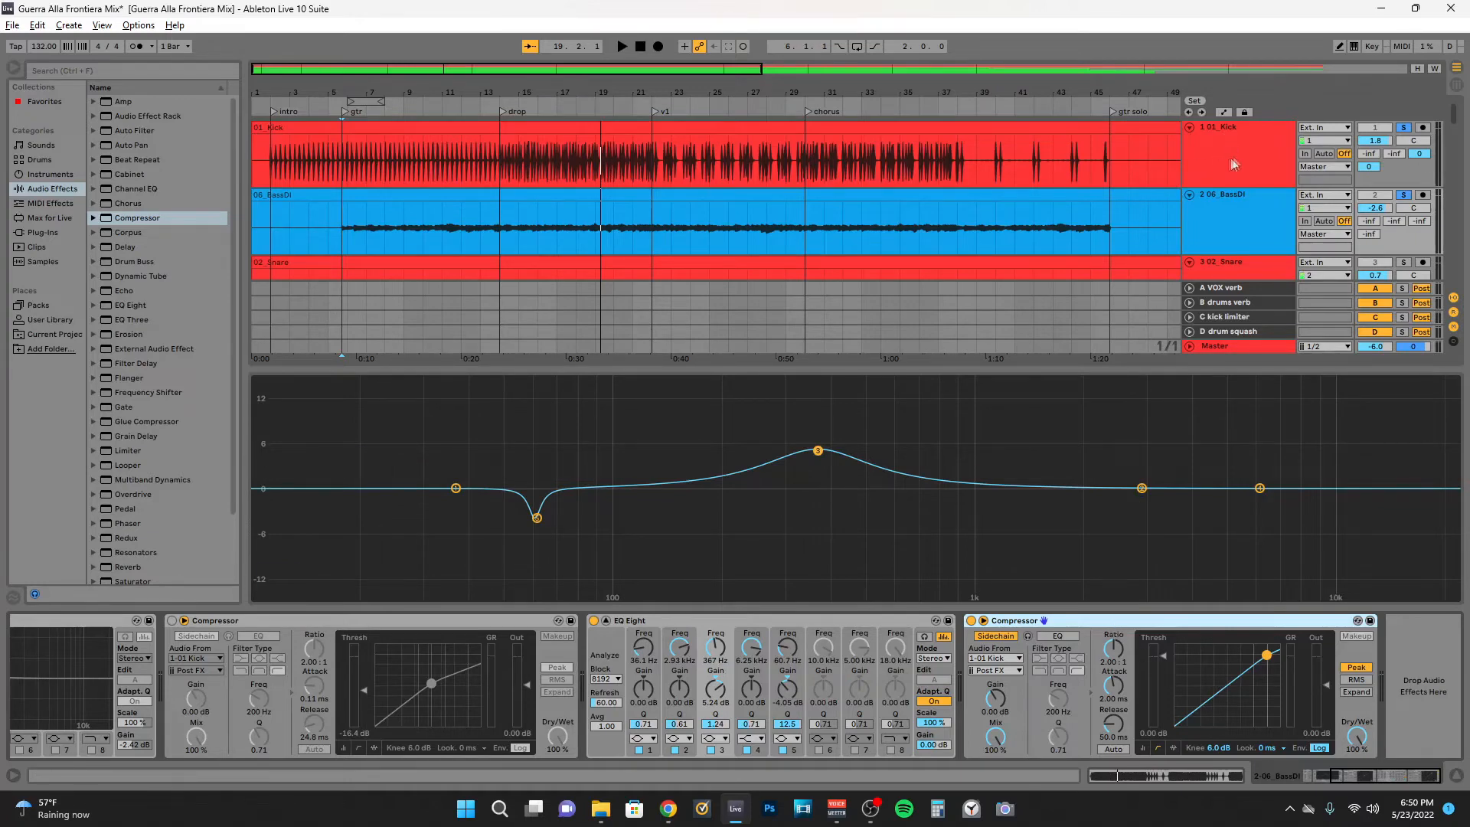
click(1252, 214)
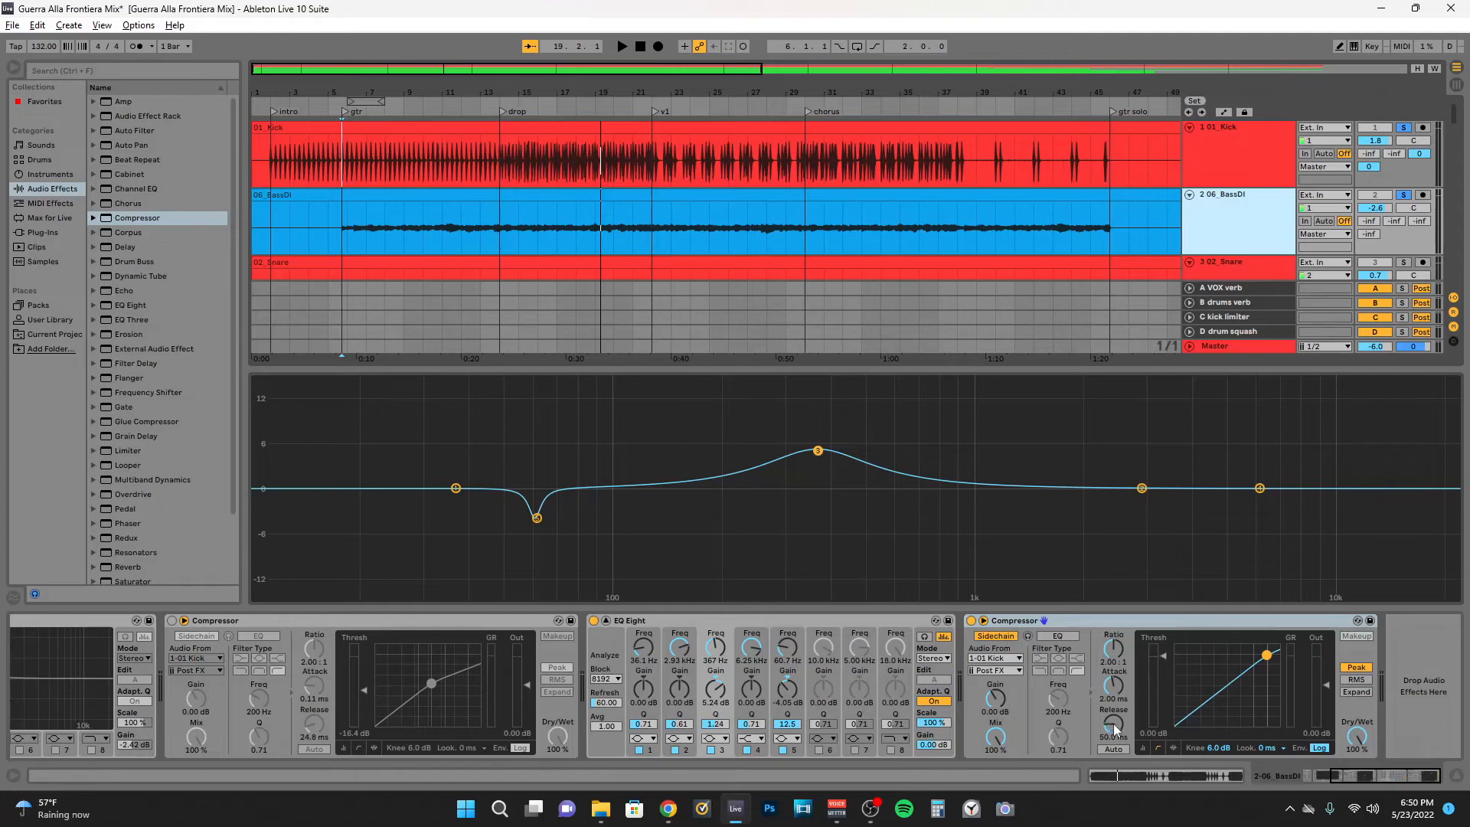
drag(1114, 726, 1112, 737)
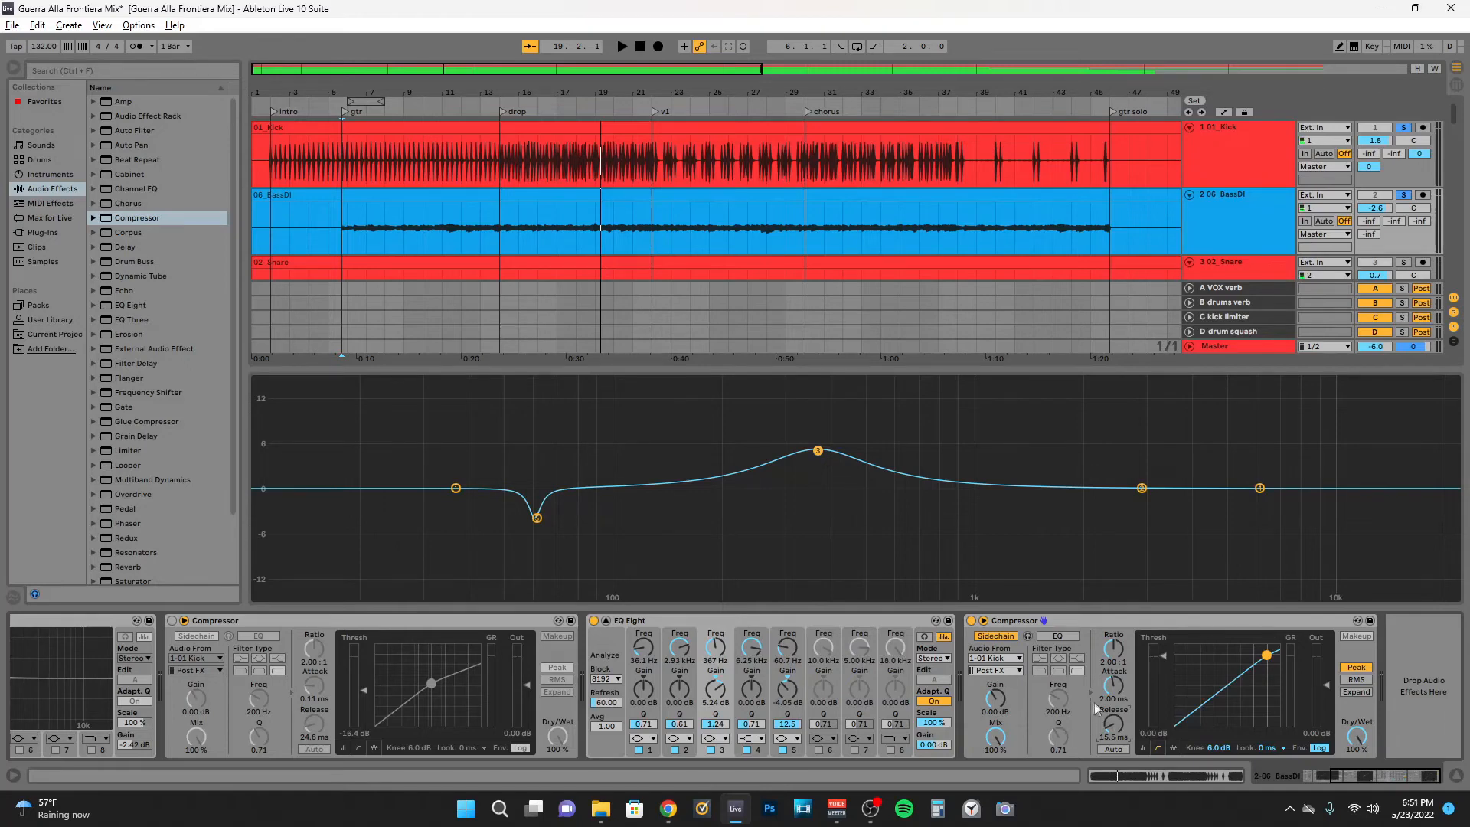
click(1117, 663)
drag(1117, 663, 1135, 682)
click(1245, 211)
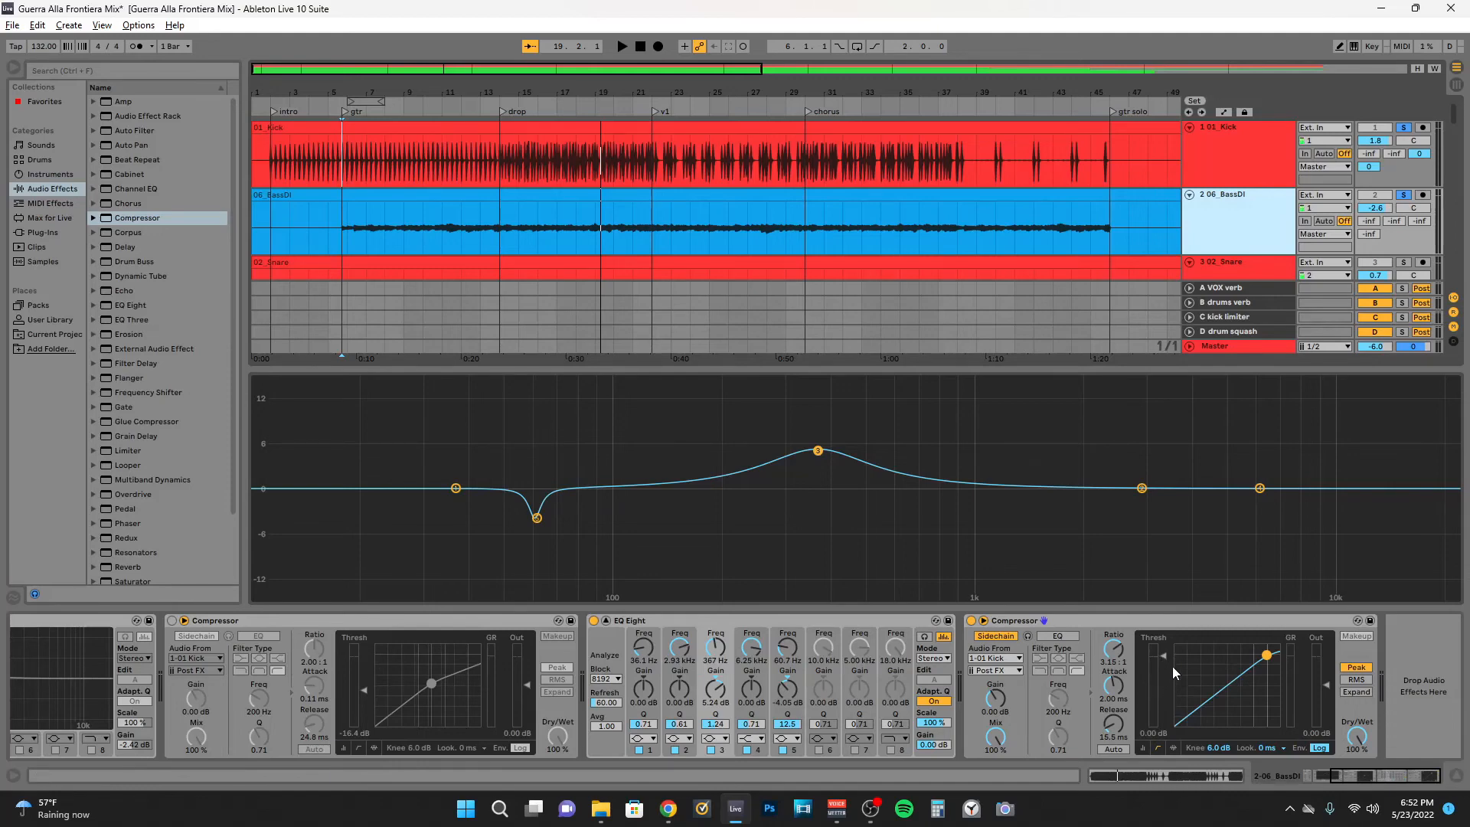
Try a threshold of -33.1 dB on the bass's sidechained Compressor while playing the kick and bass
key(space)
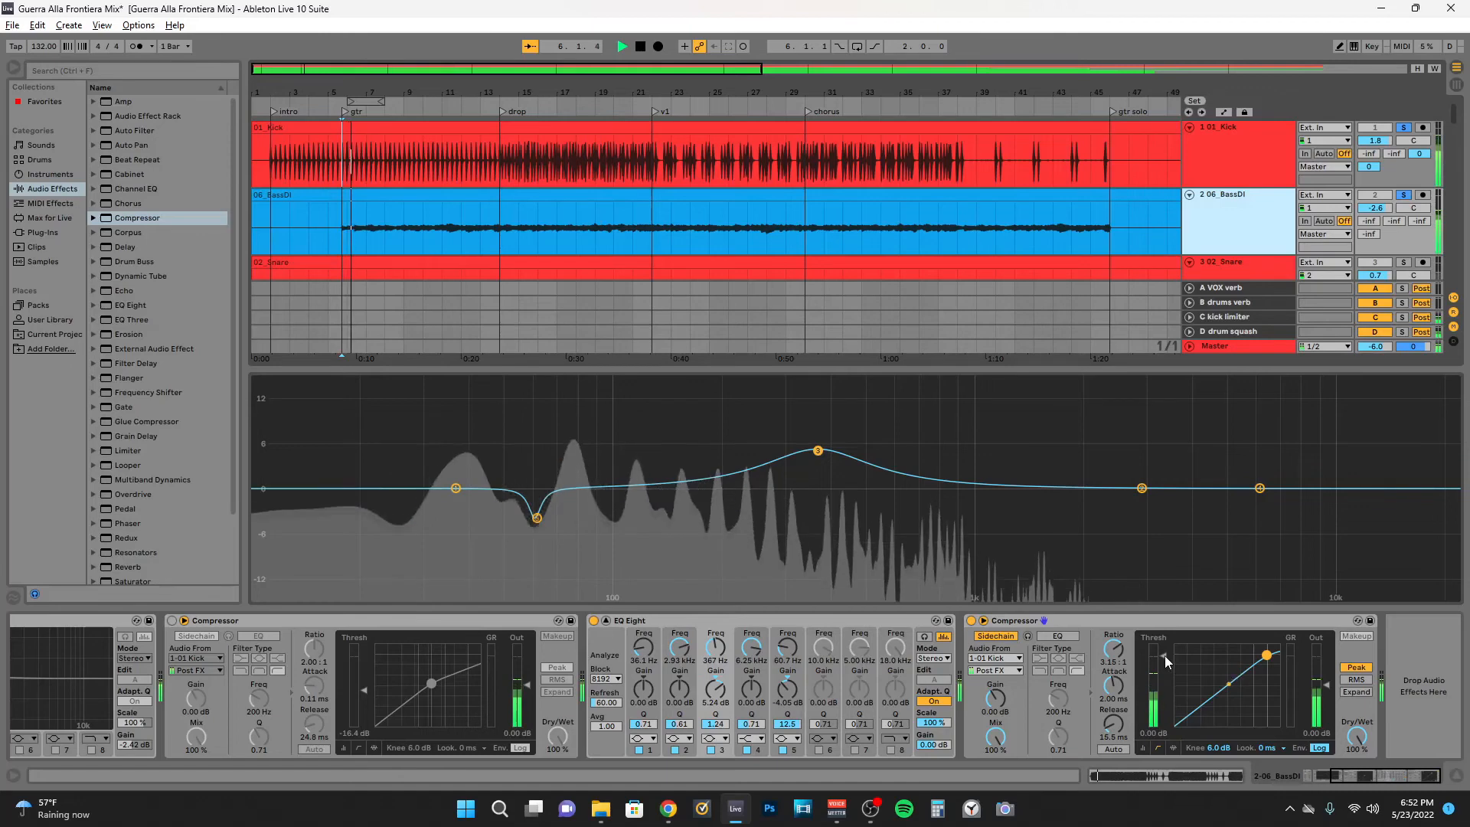
drag(1165, 655, 1165, 710)
key(space)
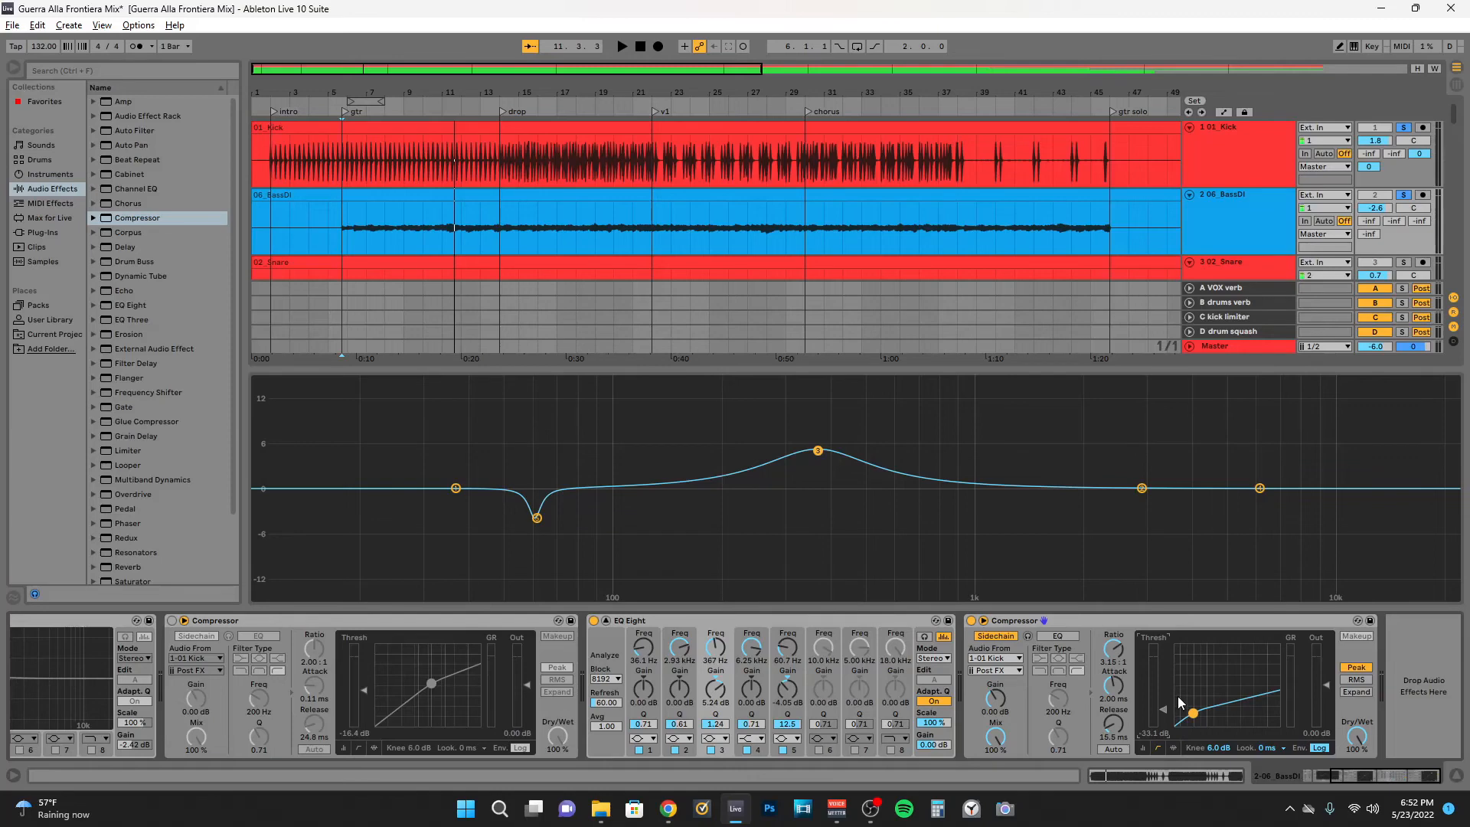
key(space)
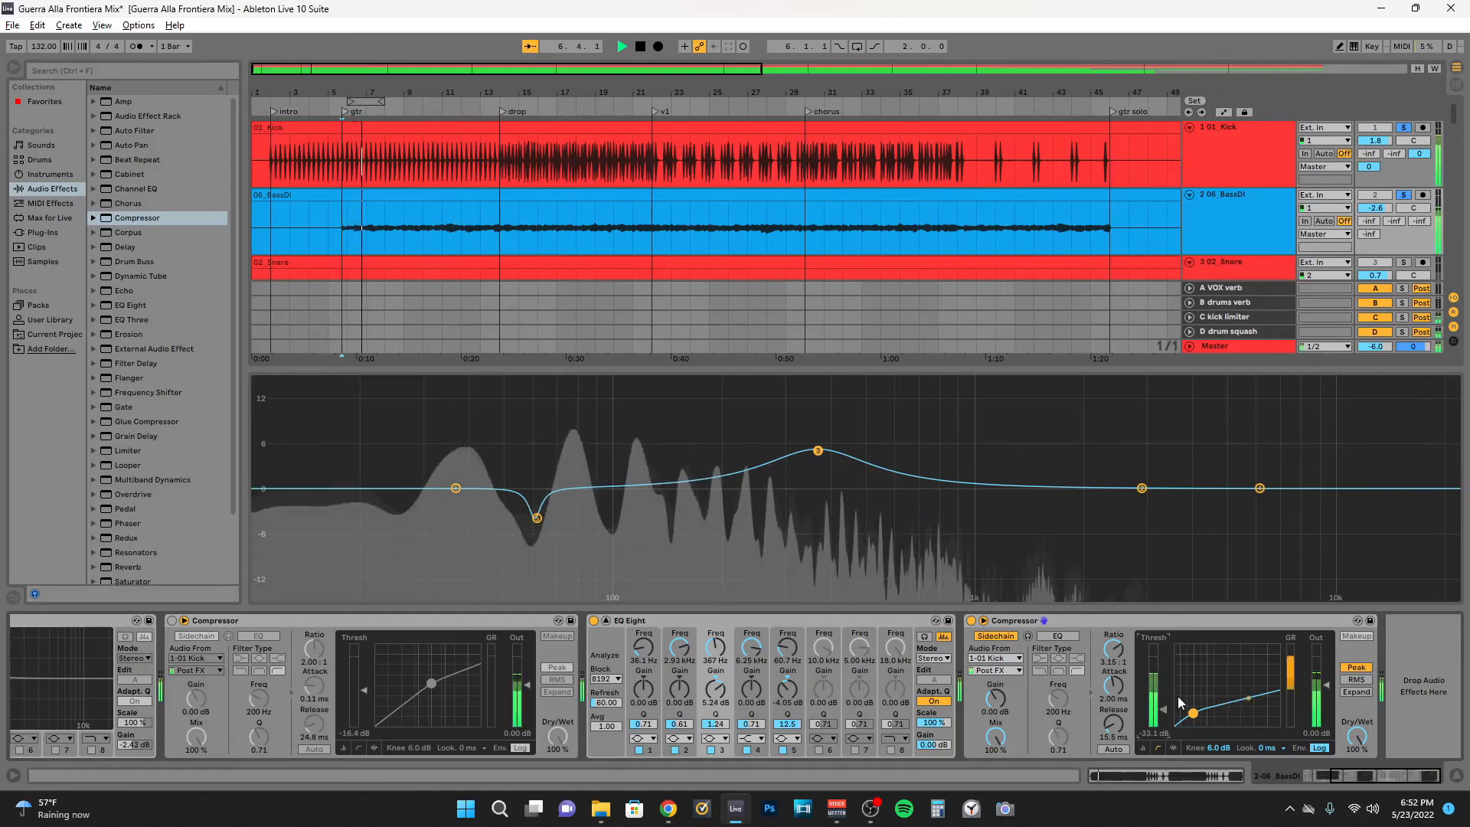
key(space)
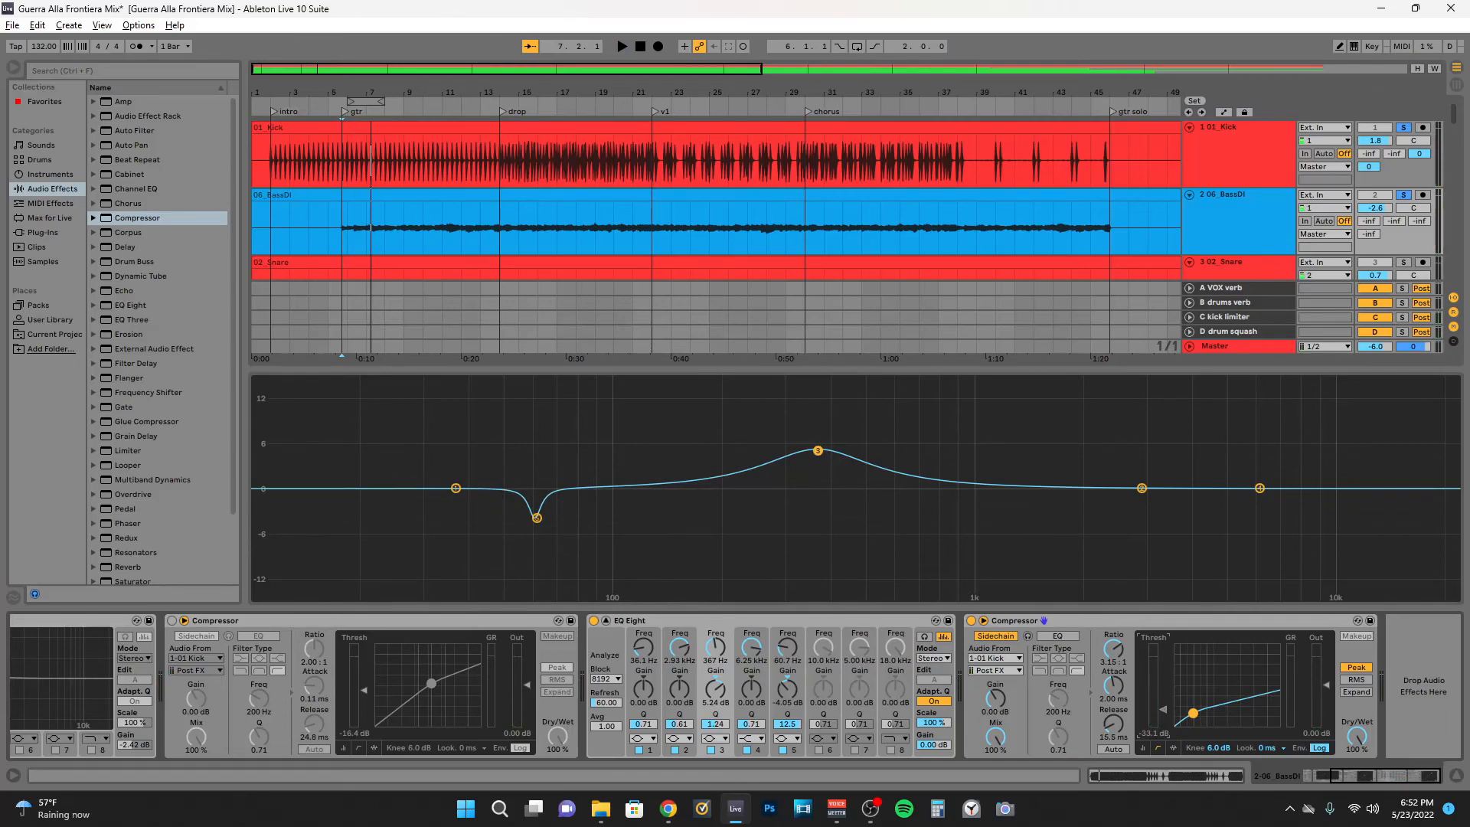
Set the sidechained Compressor's threshold to -15.7 dB during playback and compare the bass with the Compressor off and on
key(space)
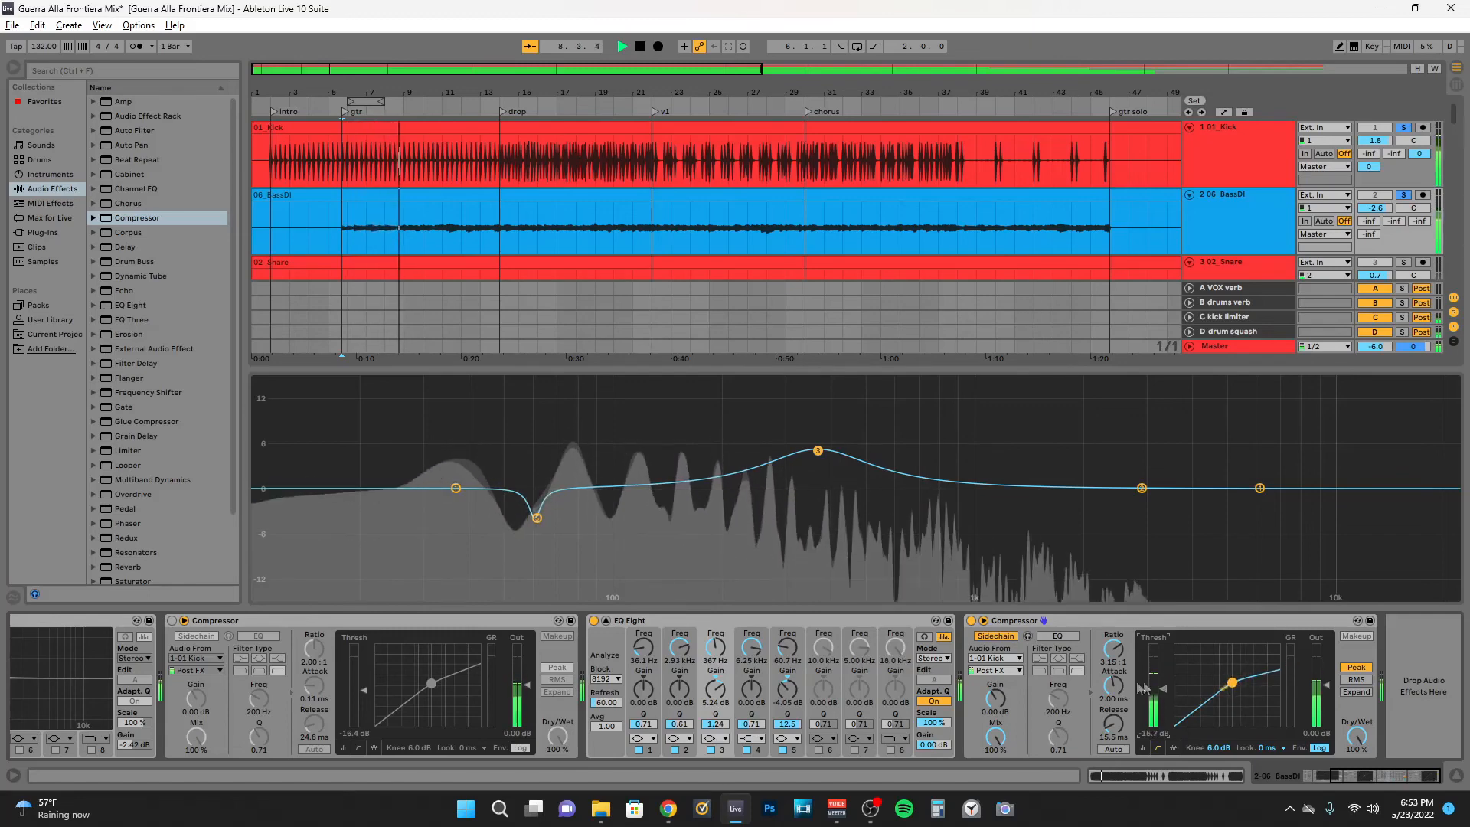
click(971, 620)
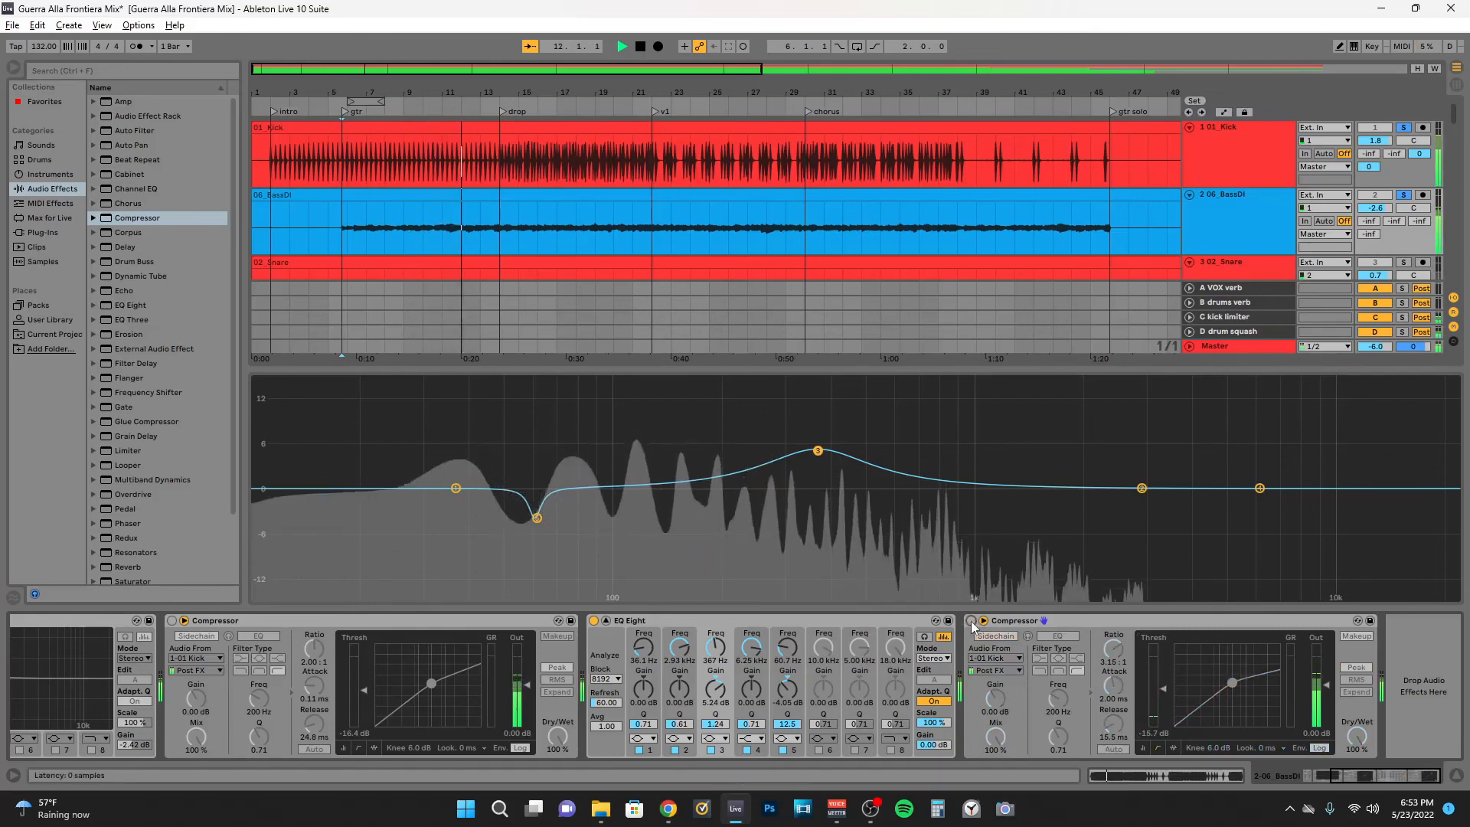
click(971, 621)
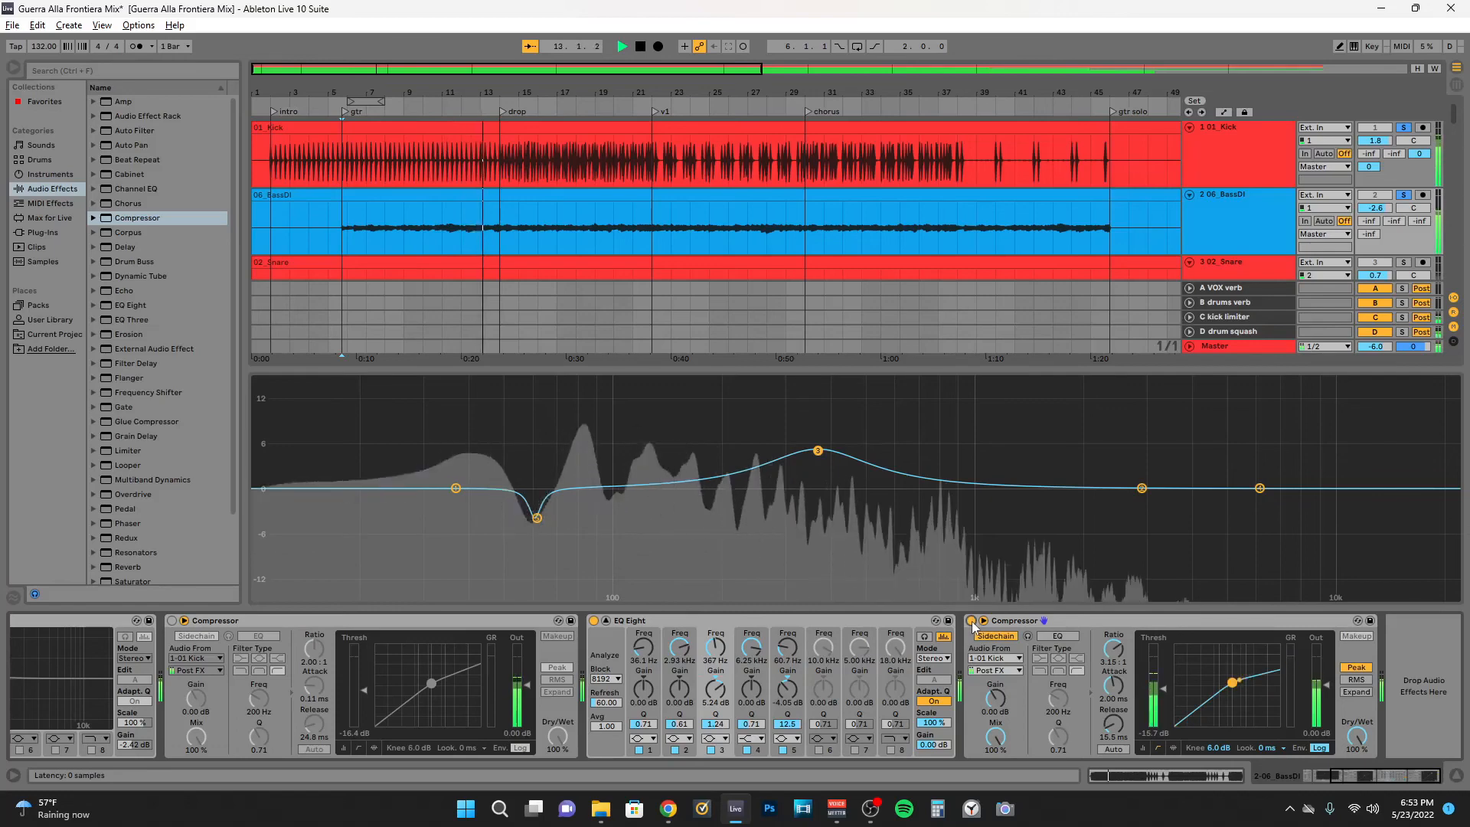
key(space)
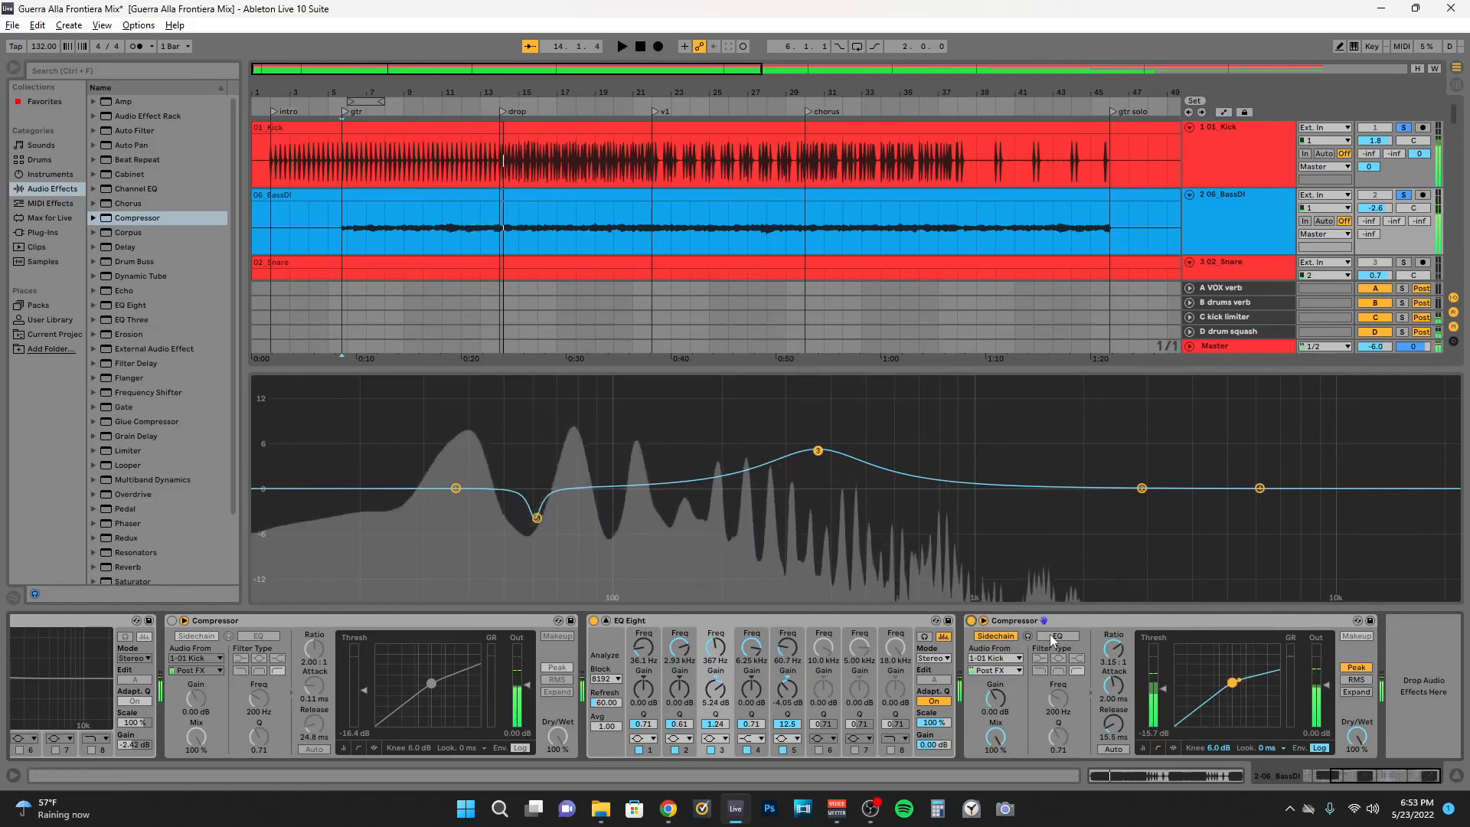